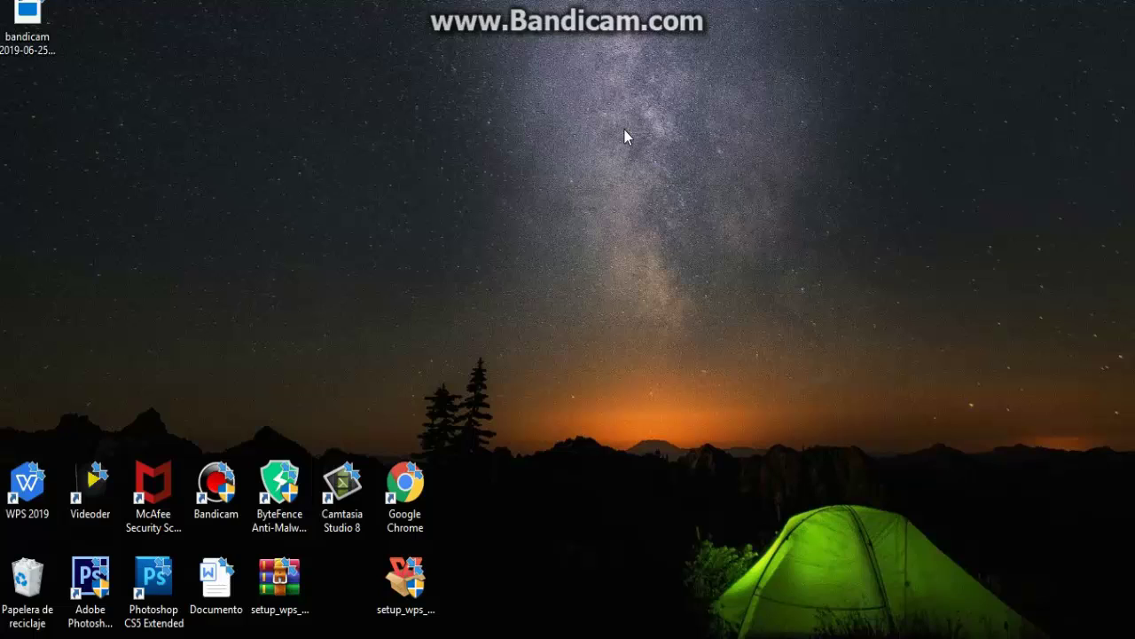
# Move the bandicam recording file lower on the desktop so its full label shows
pyautogui.moveTo(29, 19); pyautogui.dragTo(60, 130)
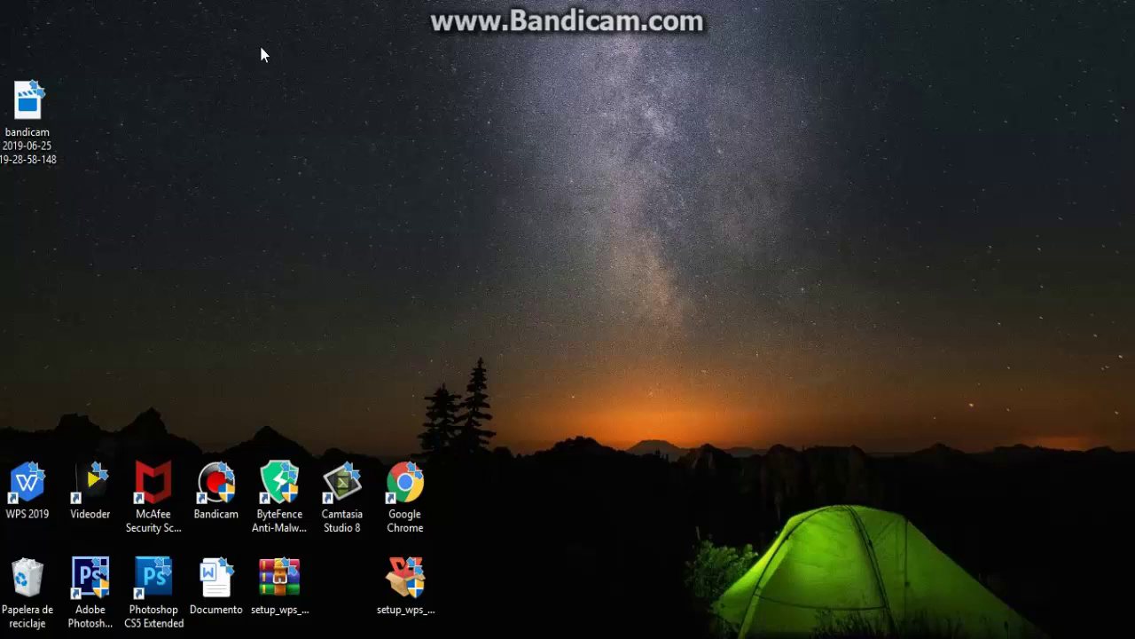
pyautogui.moveTo(258, 66); pyautogui.dragTo(341, 147)
pyautogui.moveTo(225, 45); pyautogui.dragTo(497, 216)
pyautogui.moveTo(239, 55); pyautogui.dragTo(740, 417)
pyautogui.moveTo(263, 142); pyautogui.dragTo(631, 352)
pyautogui.moveTo(78, 298); pyautogui.dragTo(593, 411)
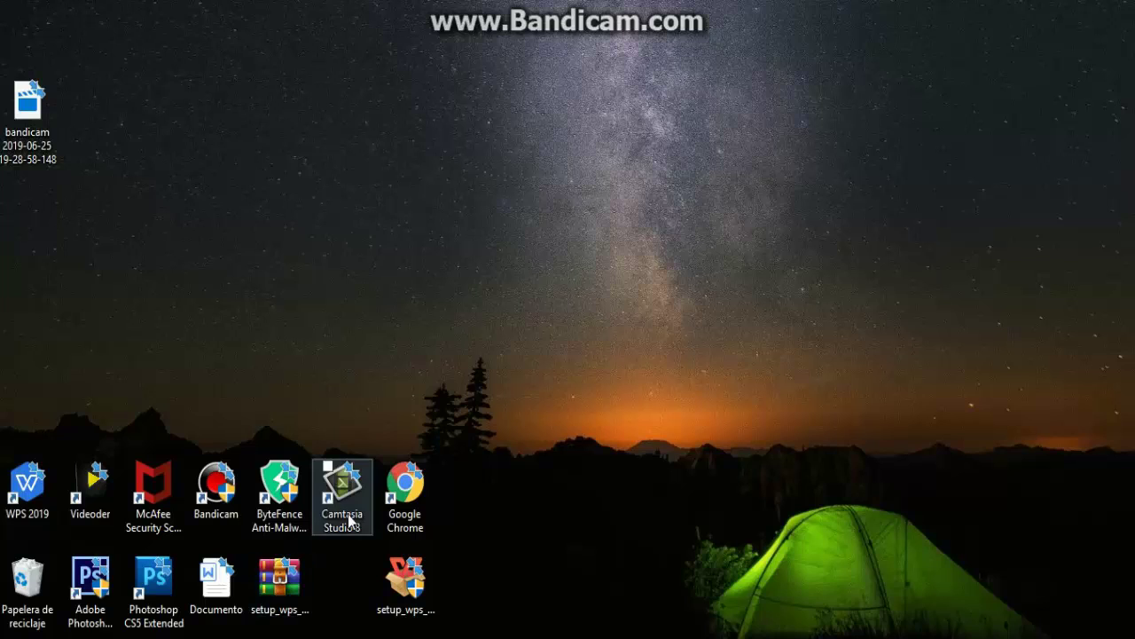
# Move the Camtasia Studio 8 shortcut away from the other desktop icons and put it back in its row
pyautogui.moveTo(344, 497); pyautogui.dragTo(373, 266)
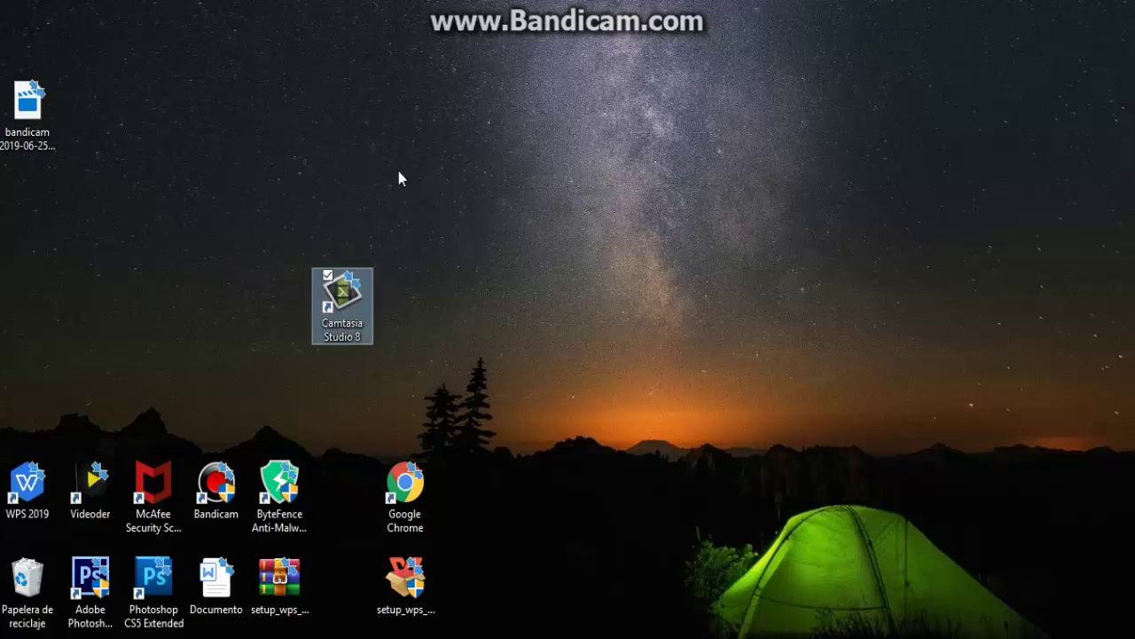
pyautogui.moveTo(286, 157); pyautogui.dragTo(440, 359)
pyautogui.click(440, 359)
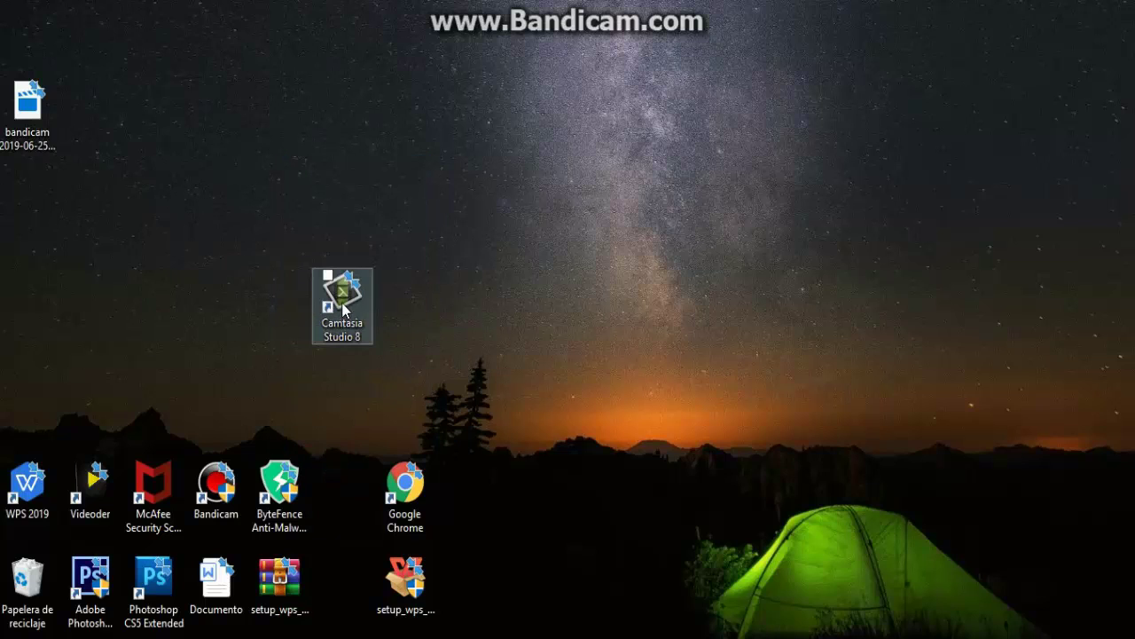
pyautogui.moveTo(342, 301); pyautogui.dragTo(342, 490)
pyautogui.click(353, 340)
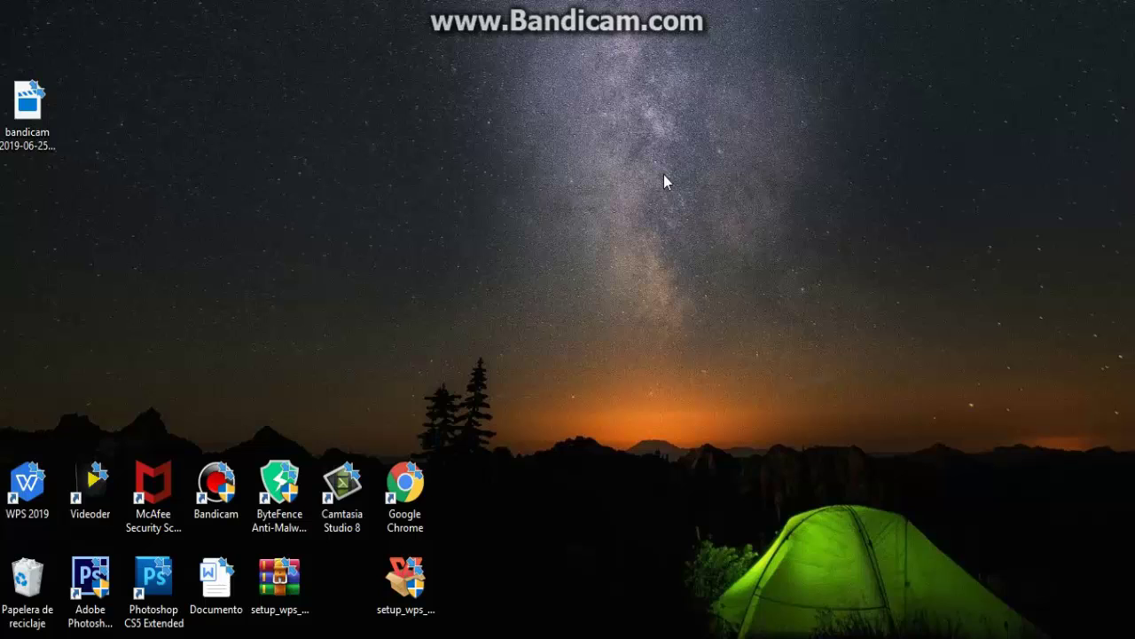
pyautogui.moveTo(342, 89); pyautogui.dragTo(530, 235)
pyautogui.moveTo(313, 110); pyautogui.dragTo(636, 282)
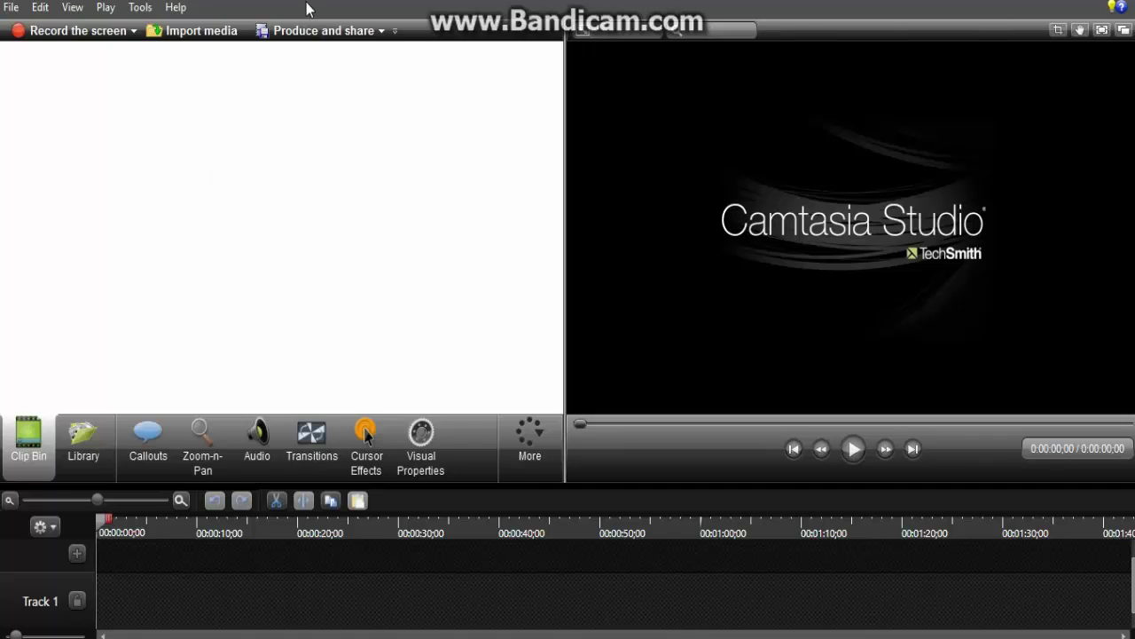
# Examine the available commands for files, editing, playback, tools and help without running any of them
pyautogui.click(11, 8)
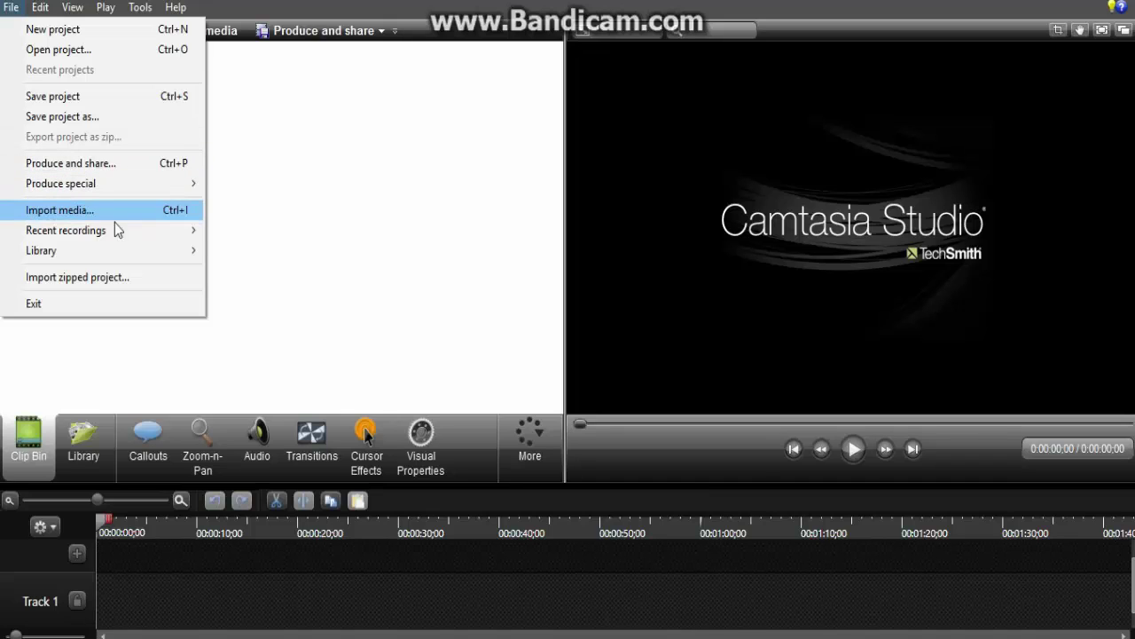
pyautogui.moveTo(131, 233)
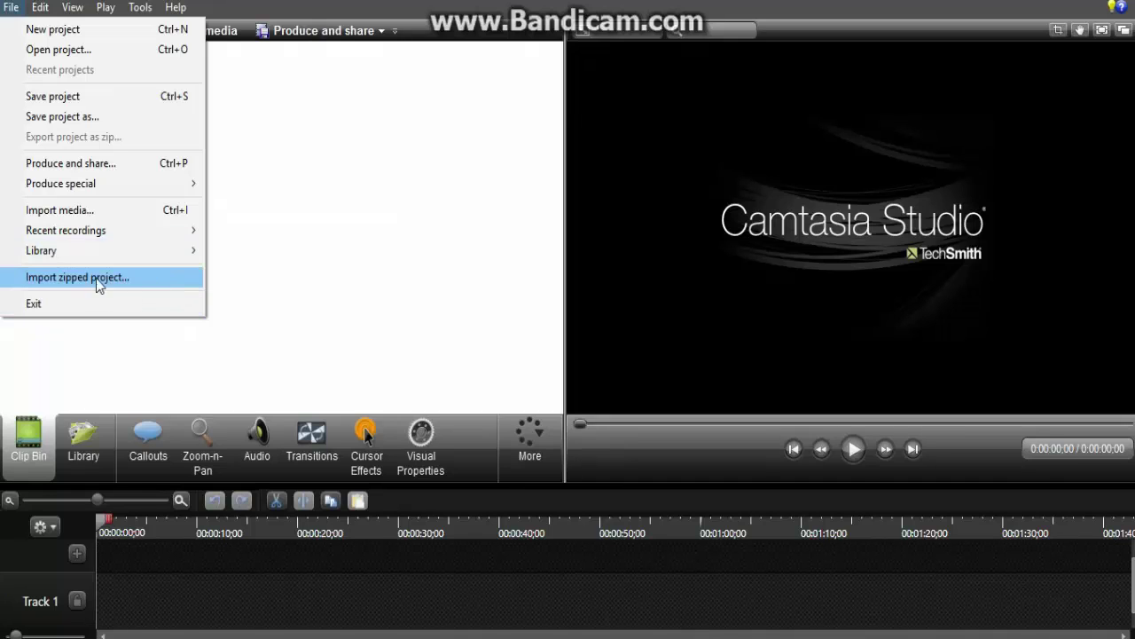
pyautogui.click(309, 262)
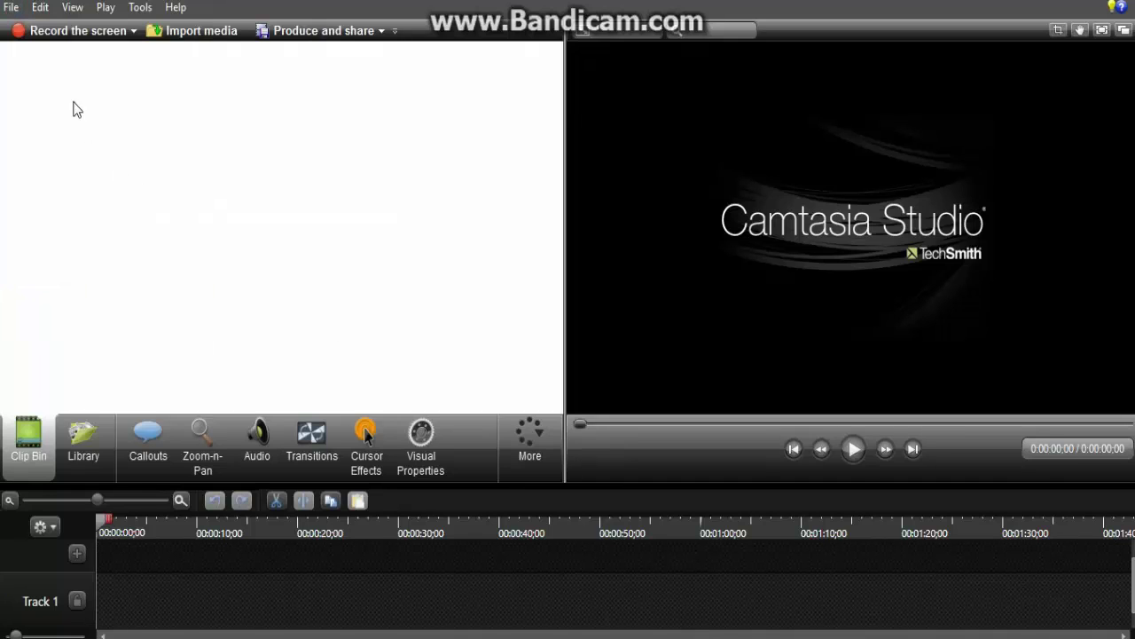
pyautogui.click(41, 8)
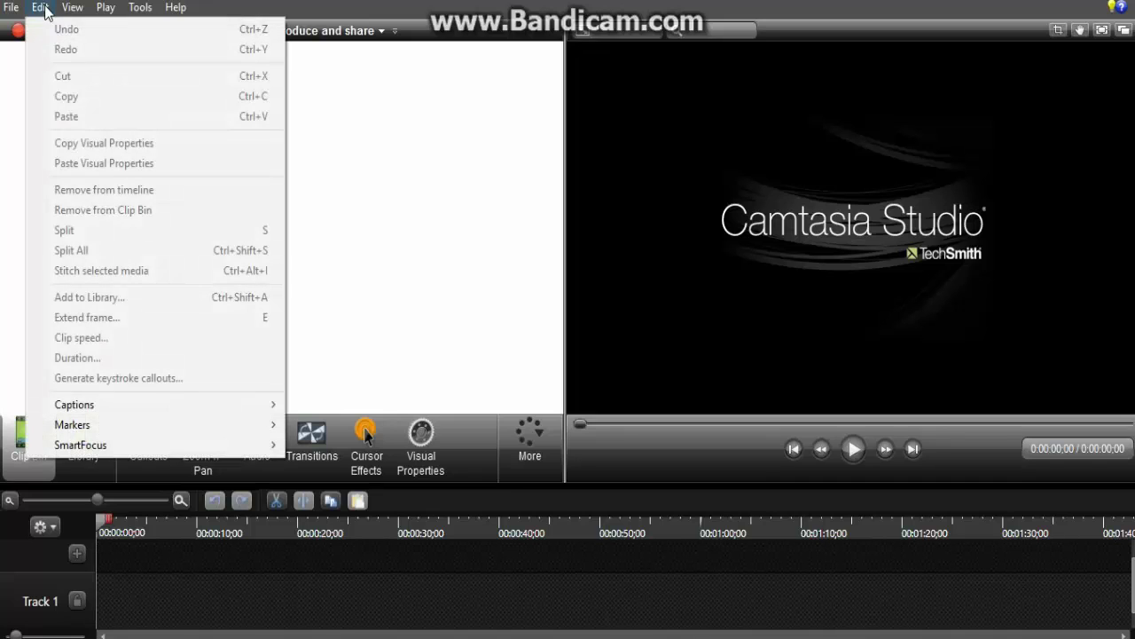
pyautogui.click(323, 179)
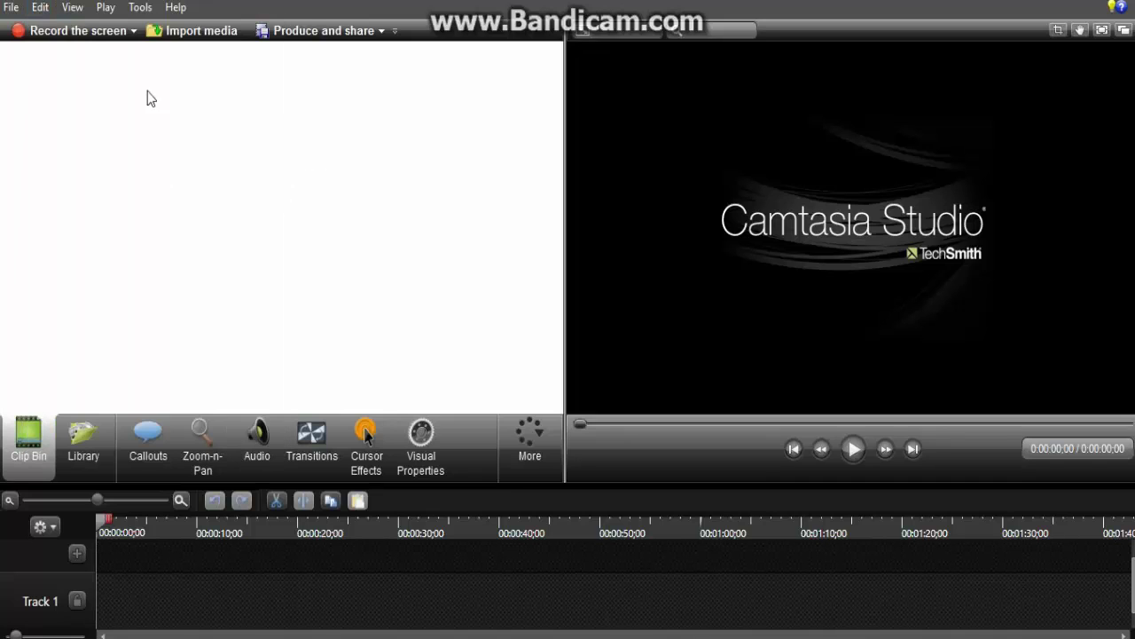
pyautogui.click(99, 8)
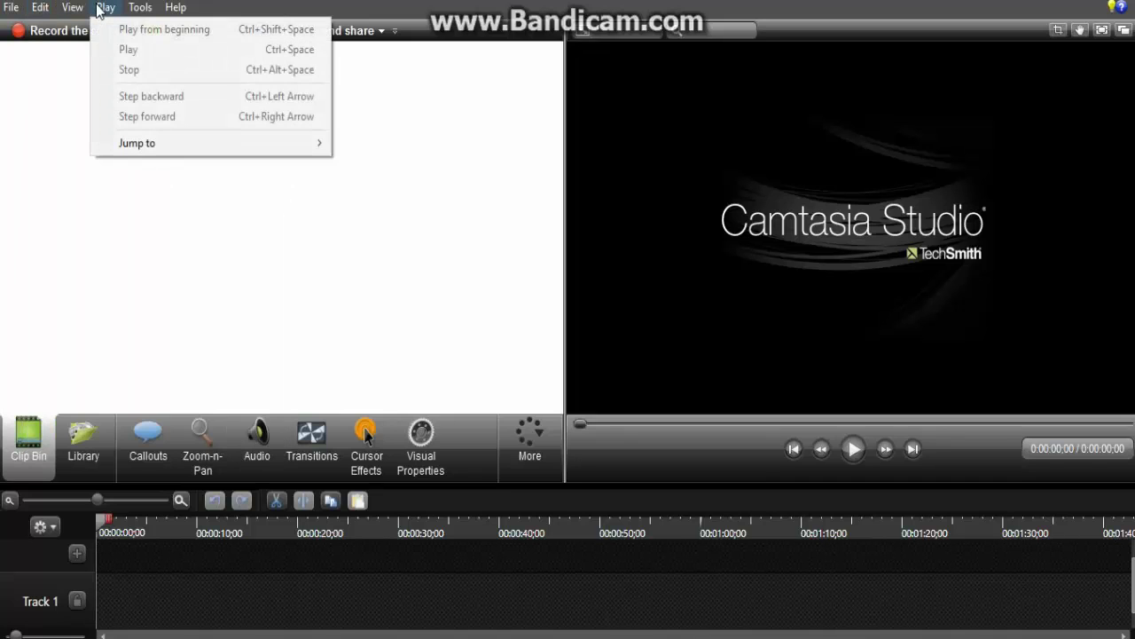
pyautogui.click(138, 218)
pyautogui.click(139, 8)
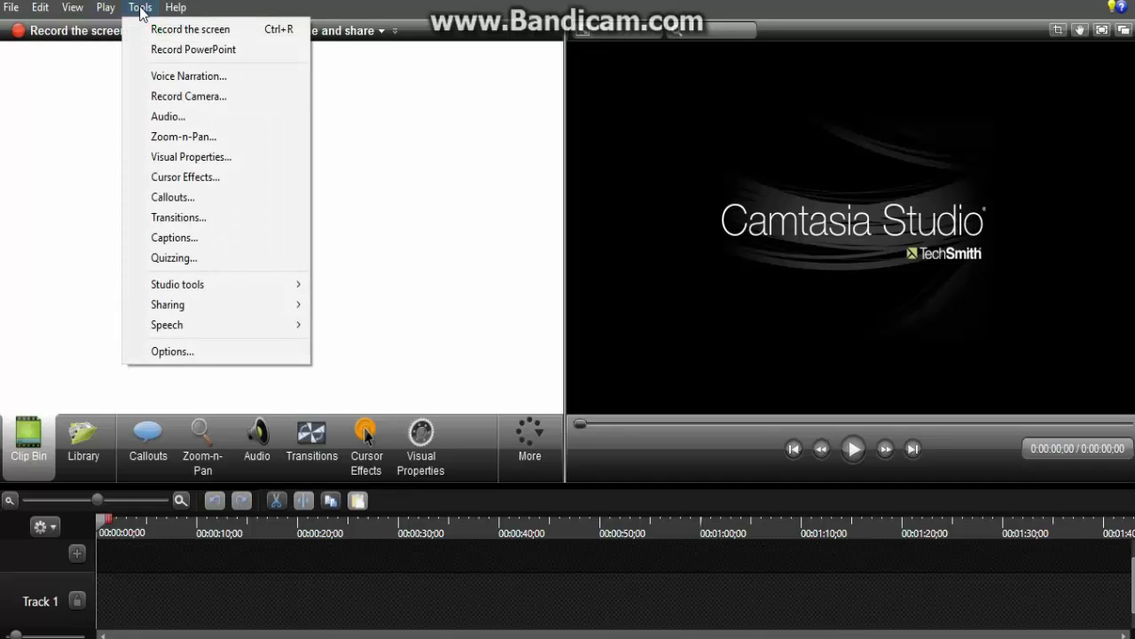
pyautogui.click(378, 175)
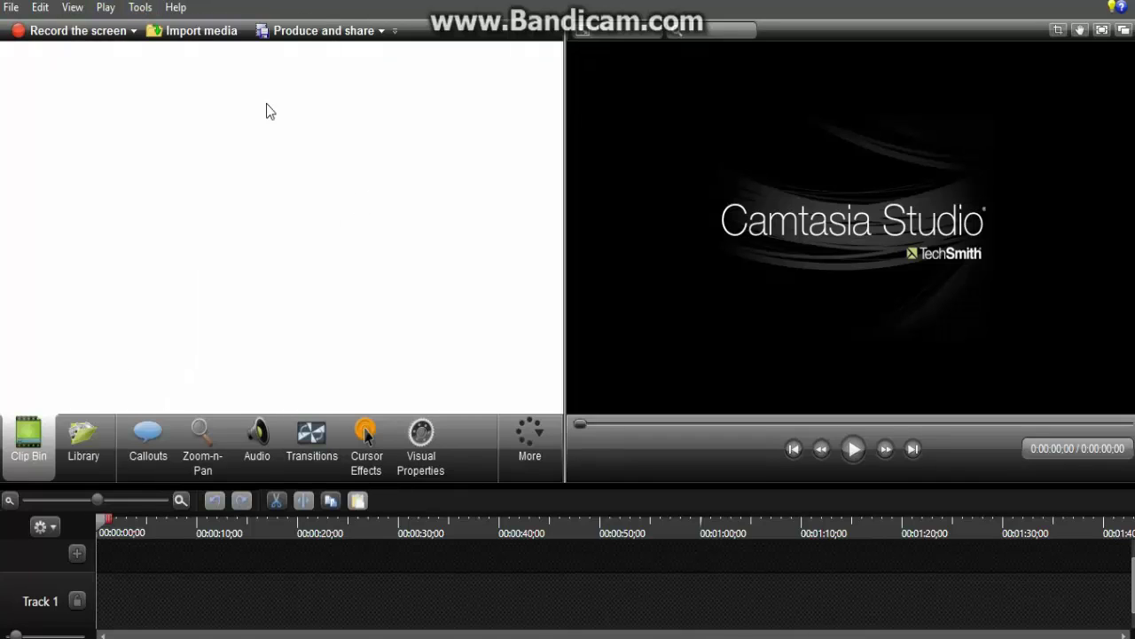
pyautogui.click(182, 11)
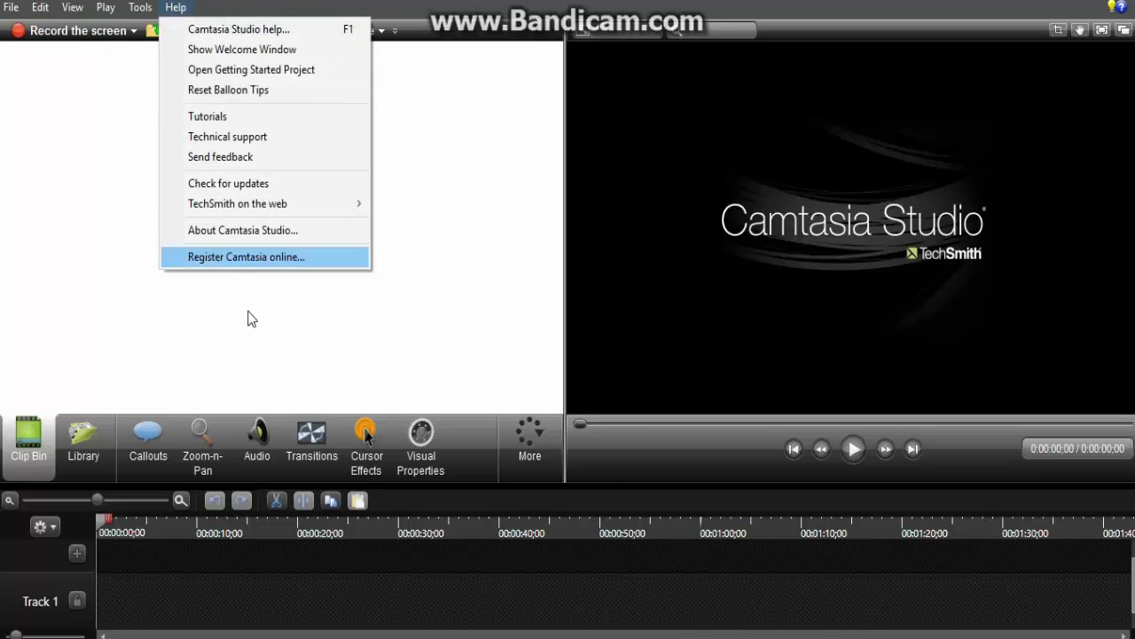
pyautogui.click(111, 233)
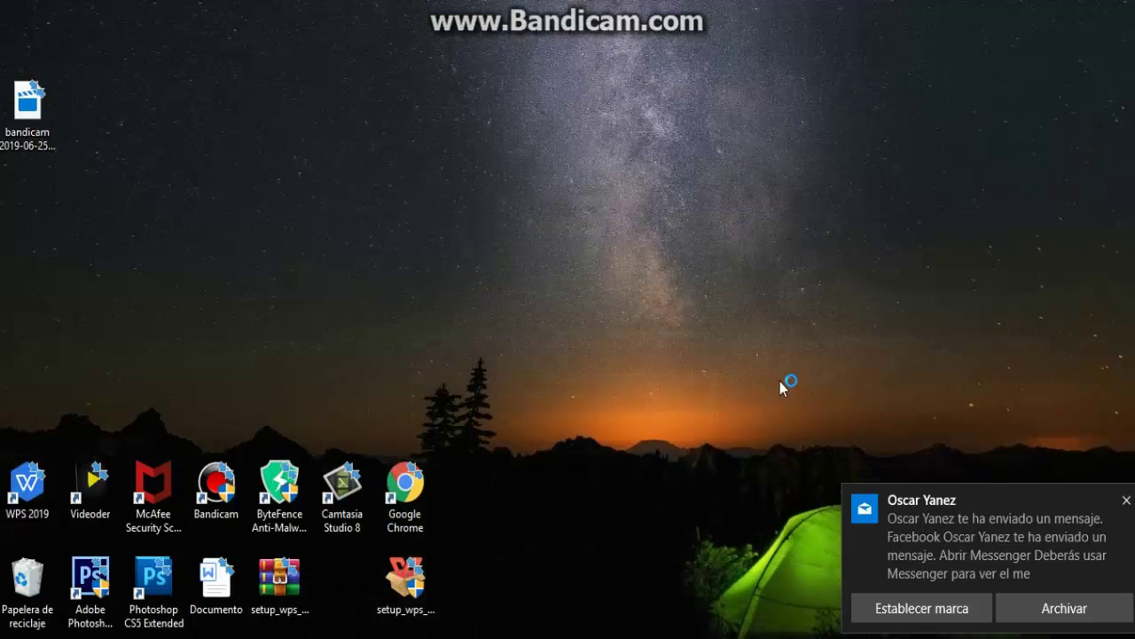
# Dismiss the incoming message notification
pyautogui.click(1125, 501)
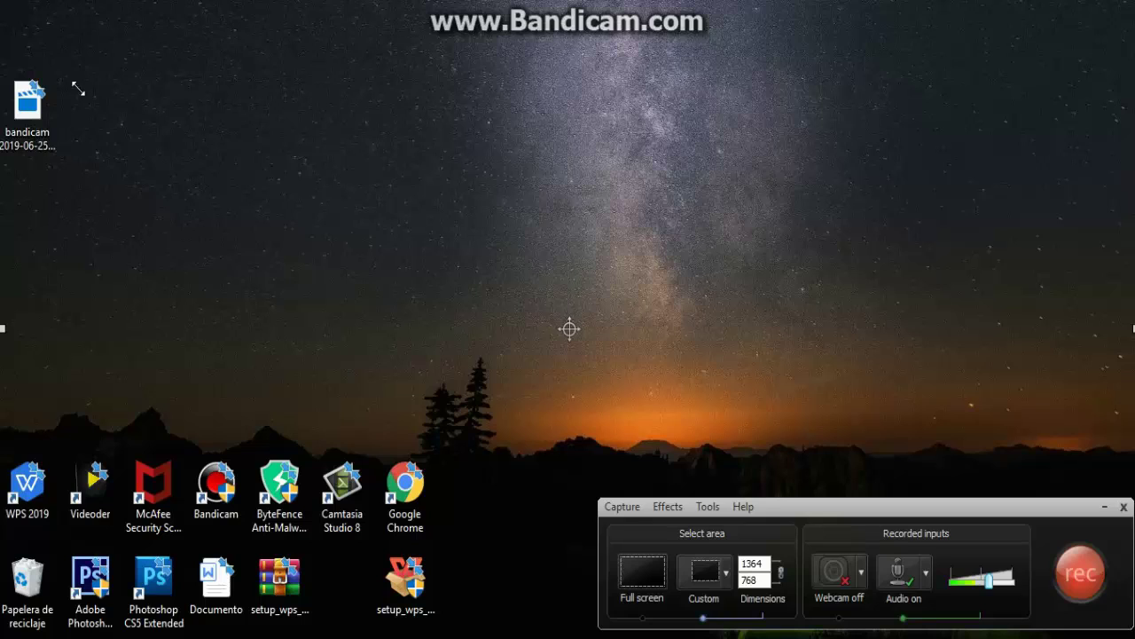
# Shrink the recording area to about 944 × 532, move the recorder controls clear of it and shift the area fully onto the screen
pyautogui.moveTo(78, 88); pyautogui.dragTo(352, 266)
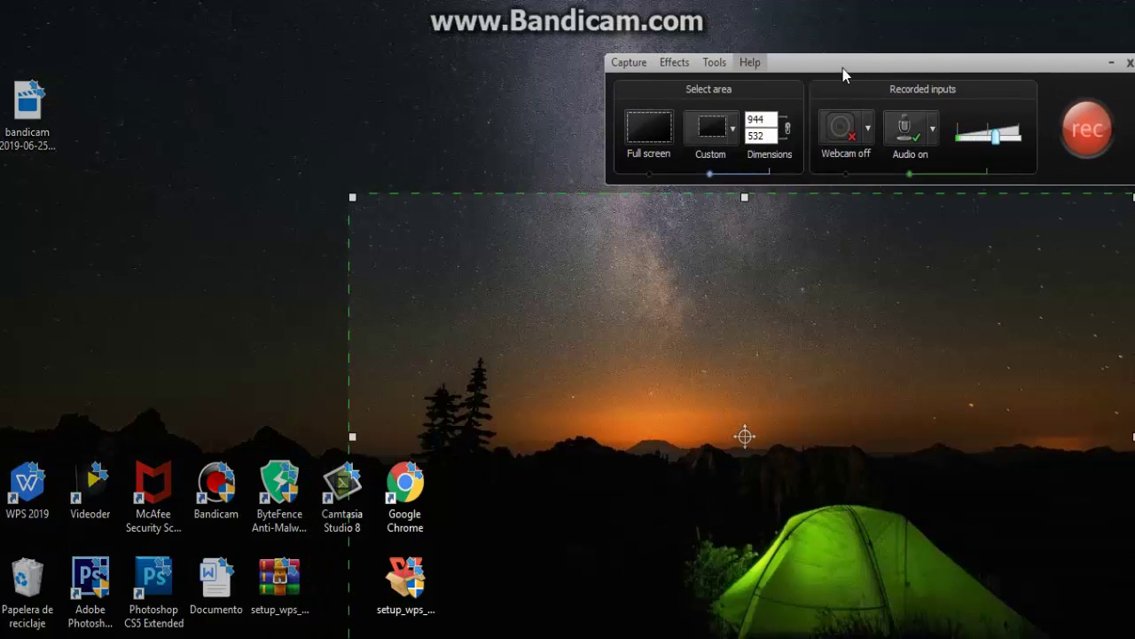
pyautogui.moveTo(843, 69); pyautogui.dragTo(776, 0)
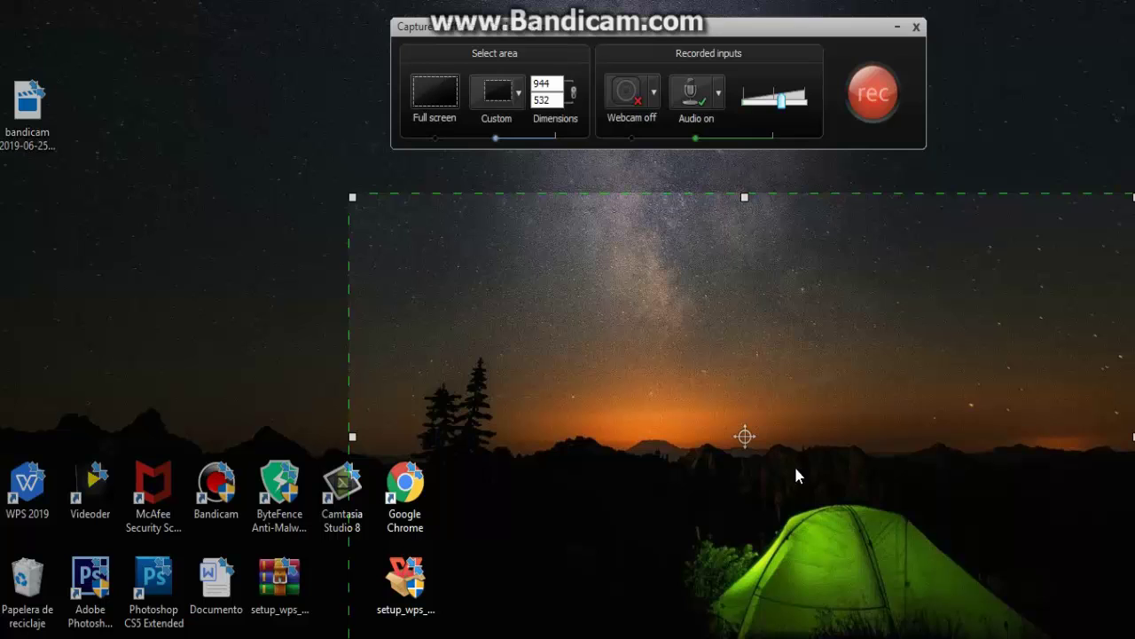
pyautogui.rightClick(747, 435)
pyautogui.click(743, 425)
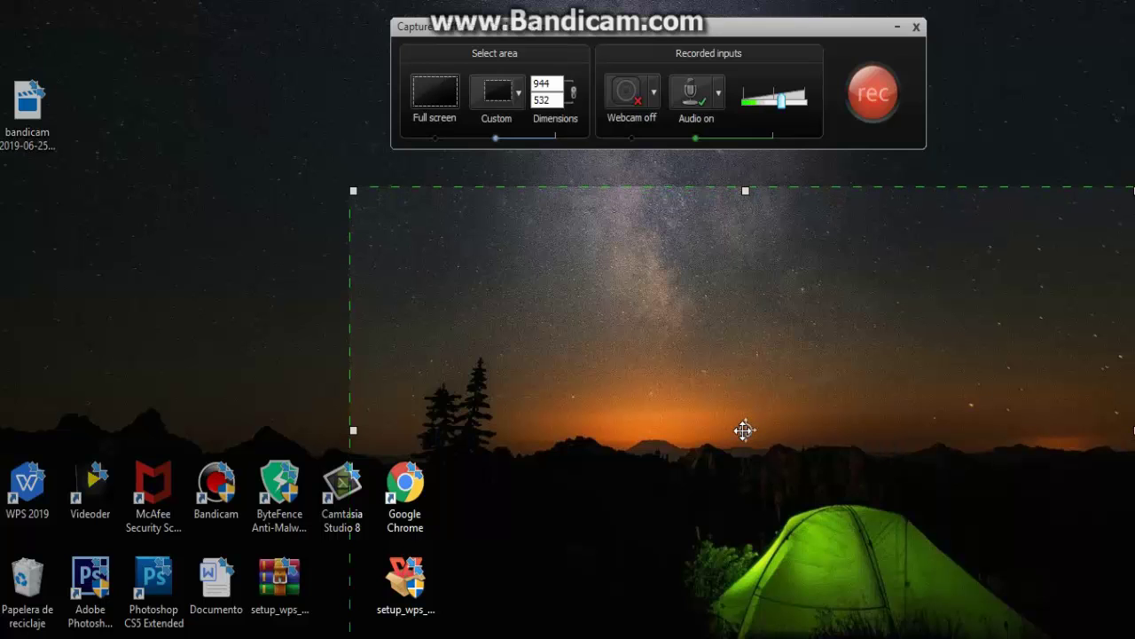
pyautogui.moveTo(744, 428); pyautogui.dragTo(695, 394)
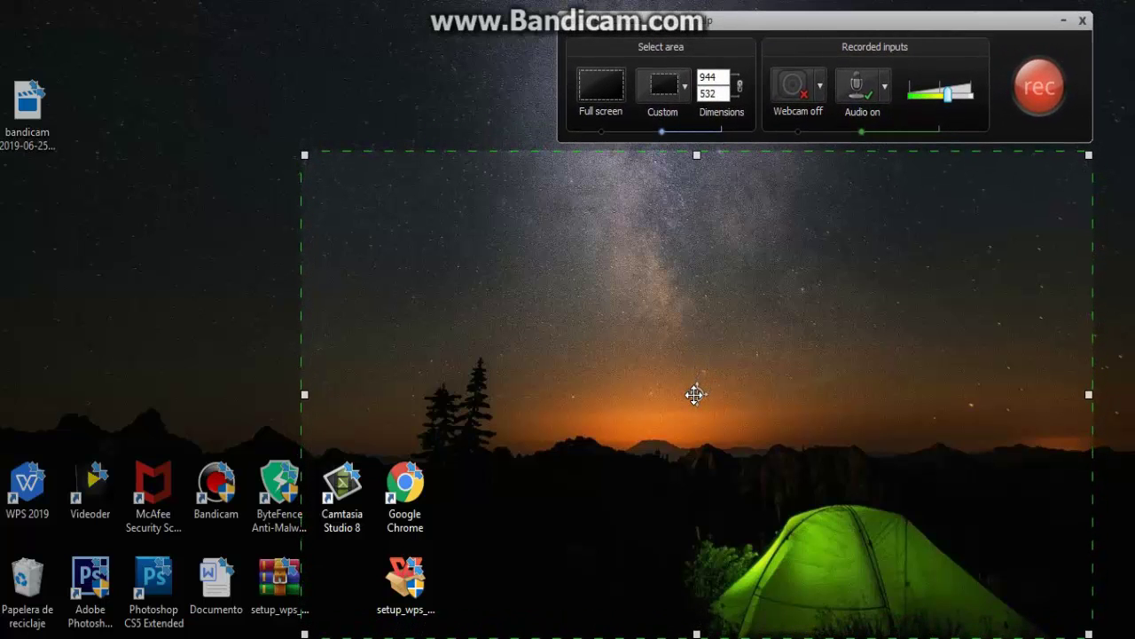
# Turn on the webcam input and review the recorder's general, input, hotkey and recording region options, then accept them
pyautogui.click(794, 104)
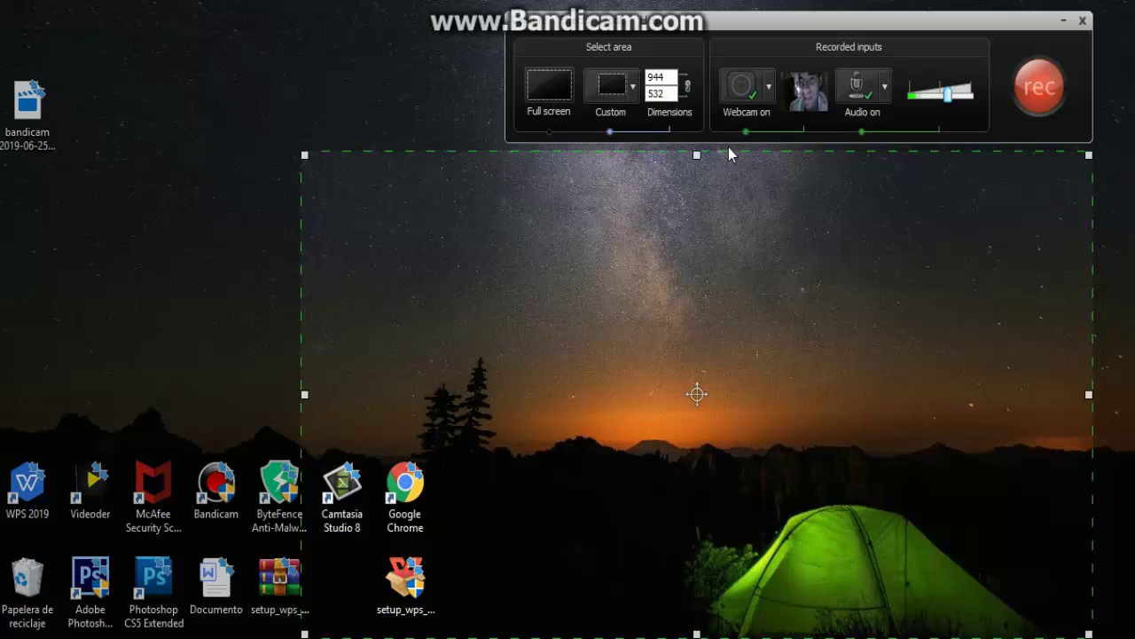
pyautogui.click(771, 105)
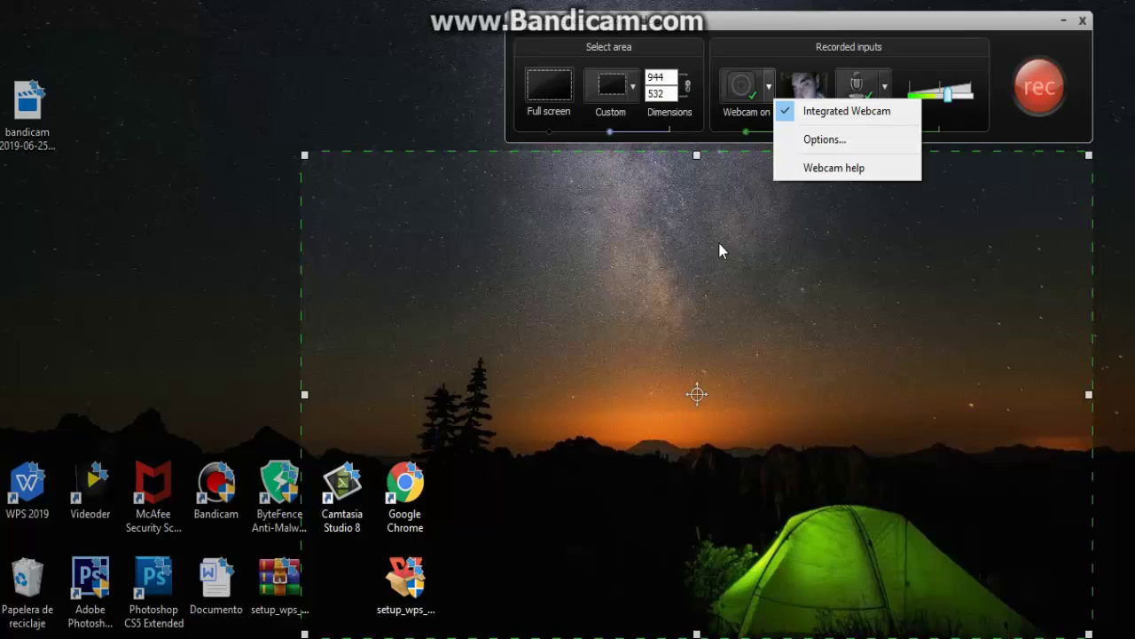
pyautogui.click(824, 141)
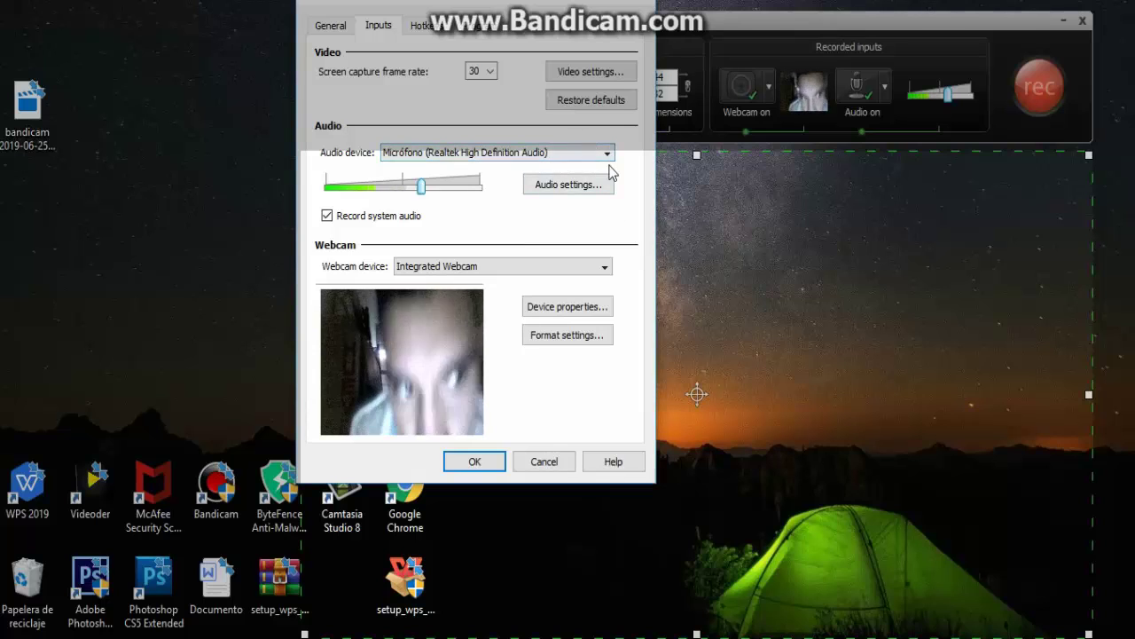
pyautogui.click(337, 29)
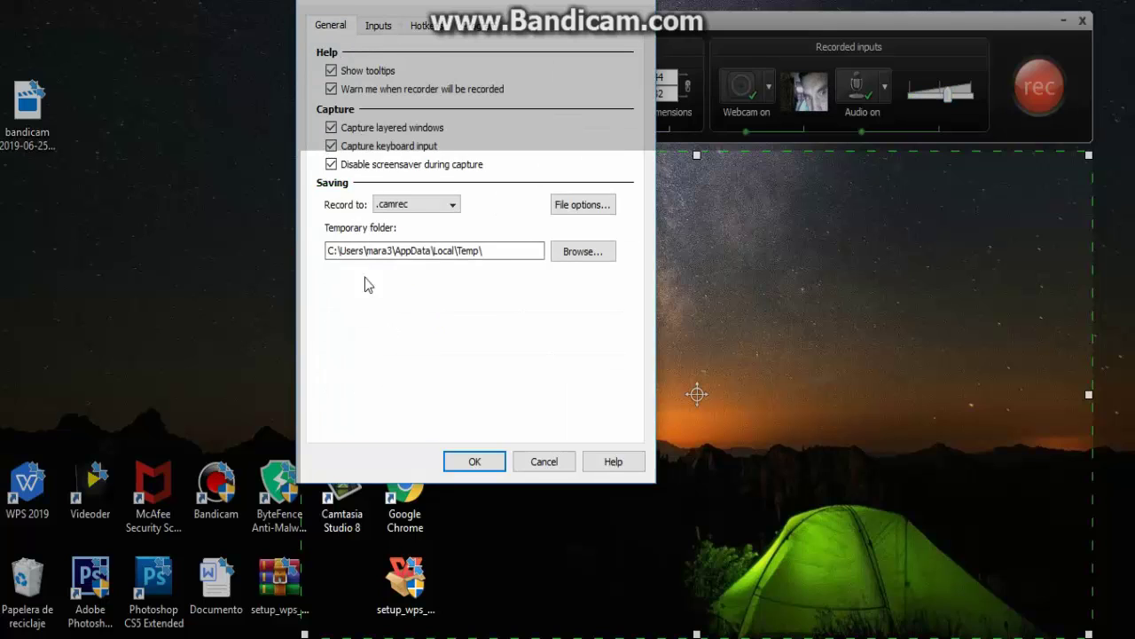
pyautogui.click(374, 25)
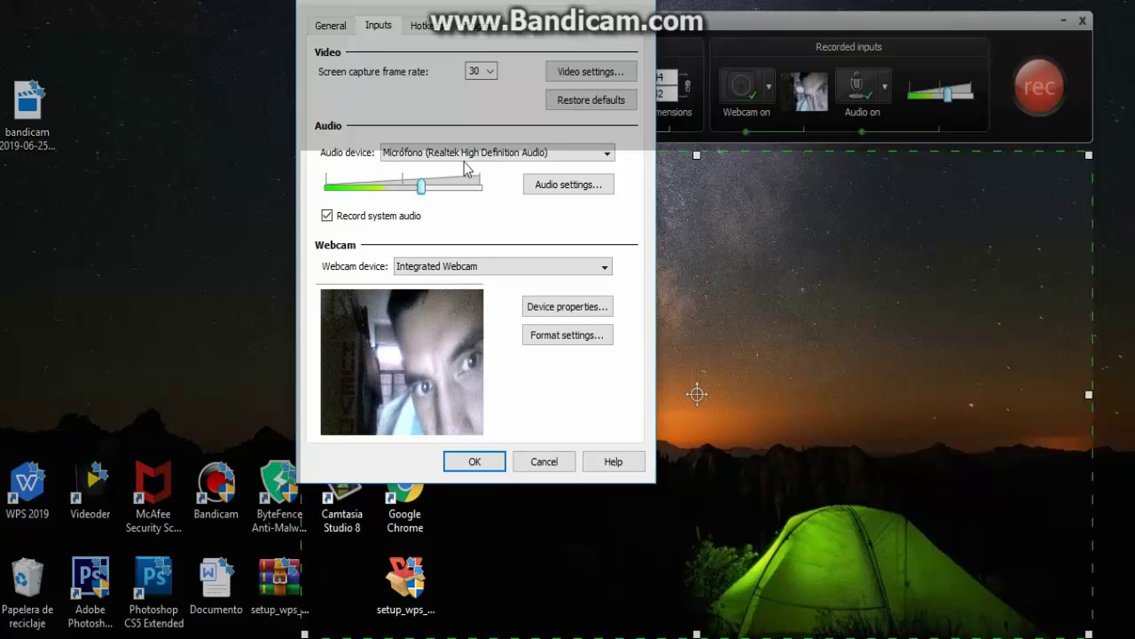
pyautogui.click(425, 32)
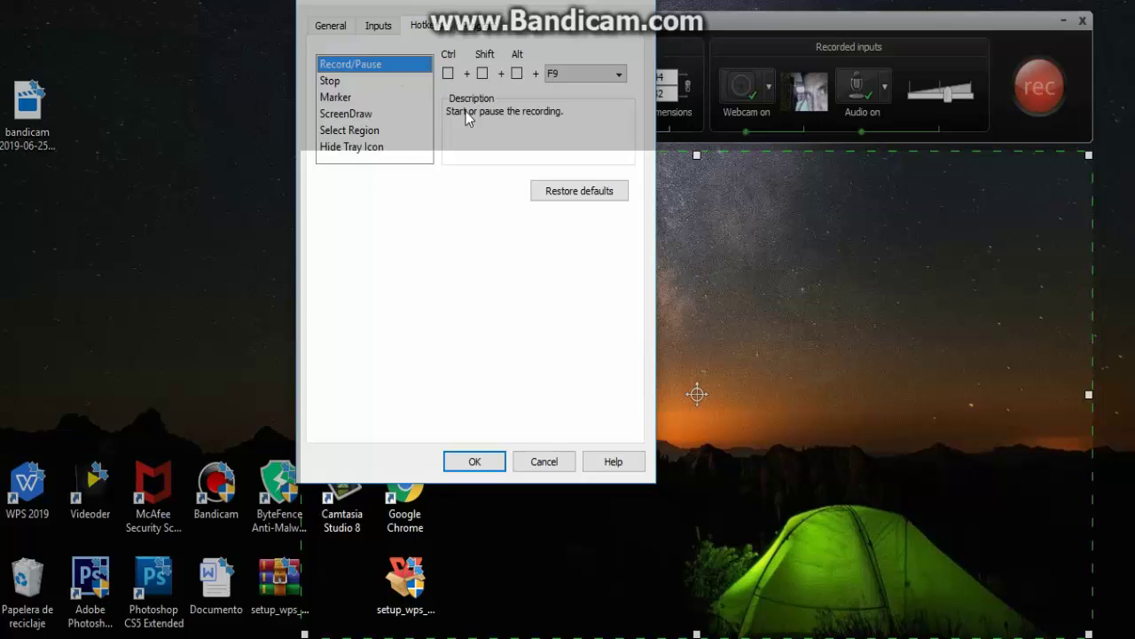
pyautogui.click(483, 32)
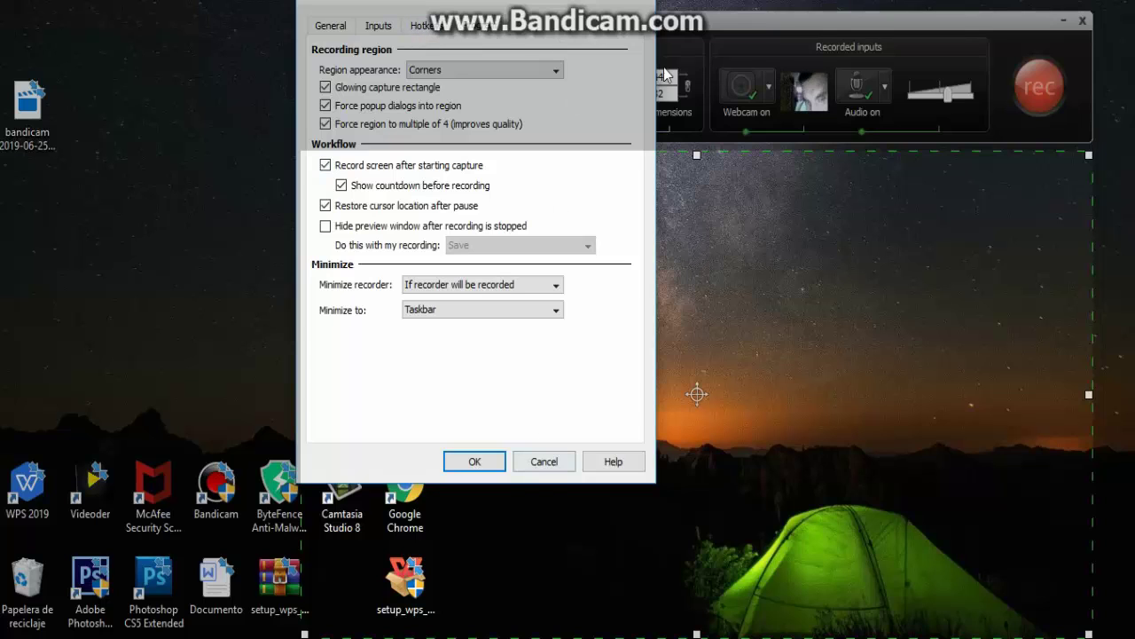
pyautogui.click(475, 461)
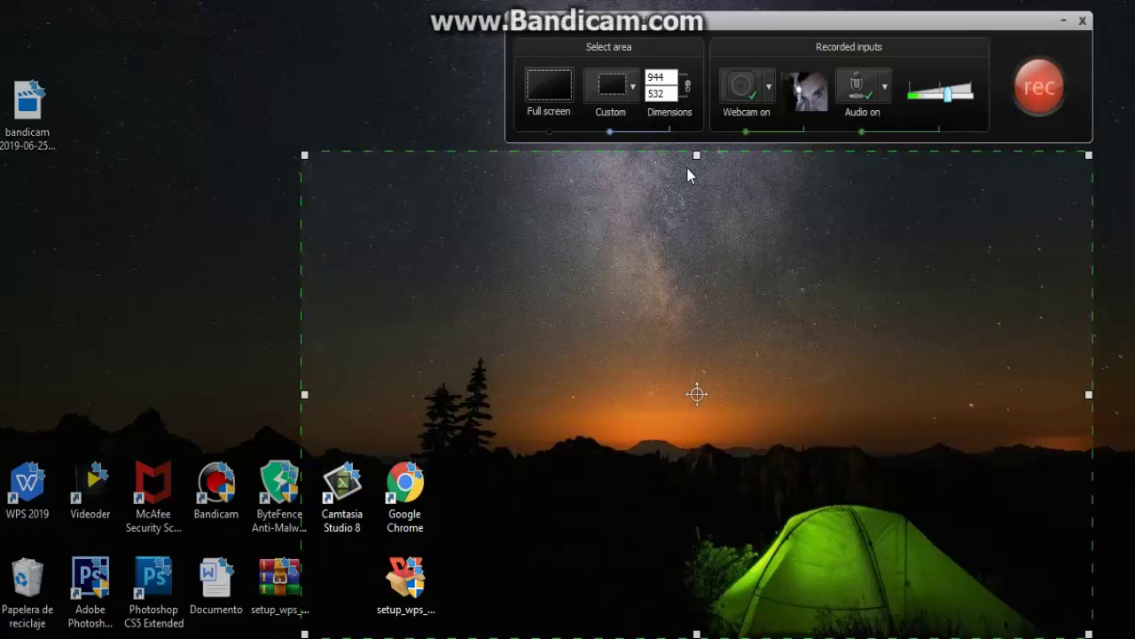
# Check that Integrated Webcam is the chosen camera and turn off the webcam input
pyautogui.click(769, 87)
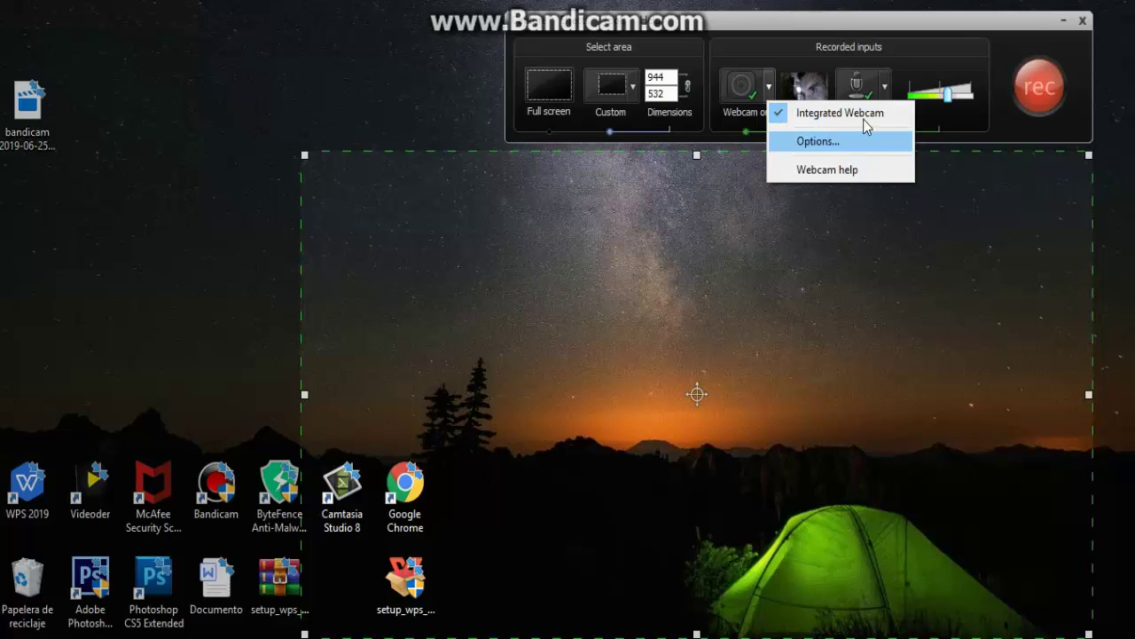
pyautogui.click(809, 115)
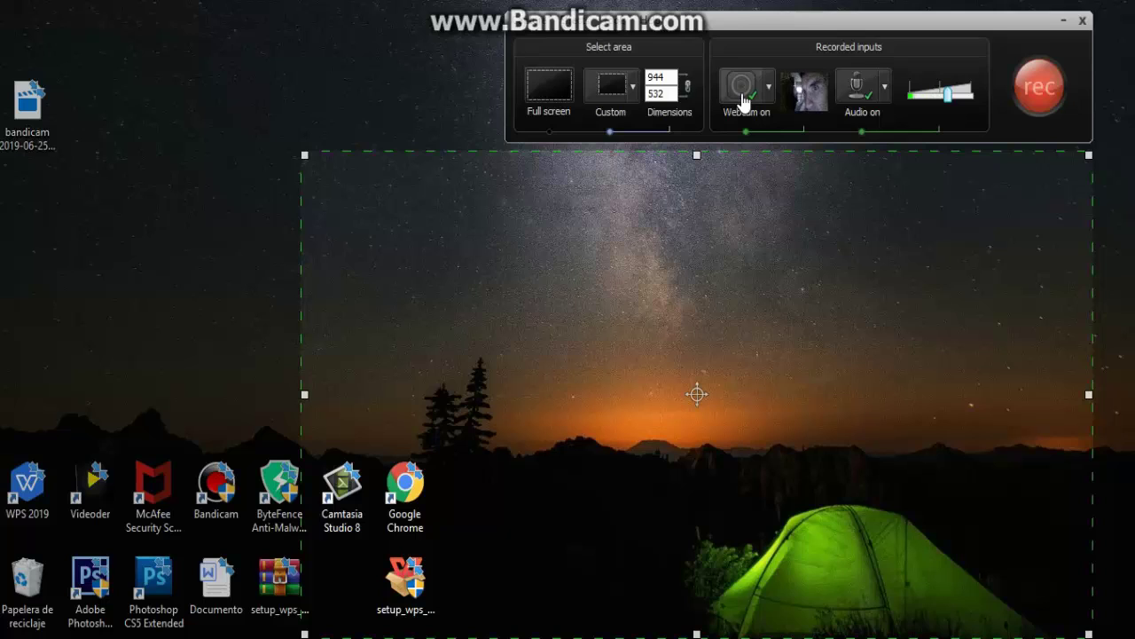
pyautogui.click(744, 101)
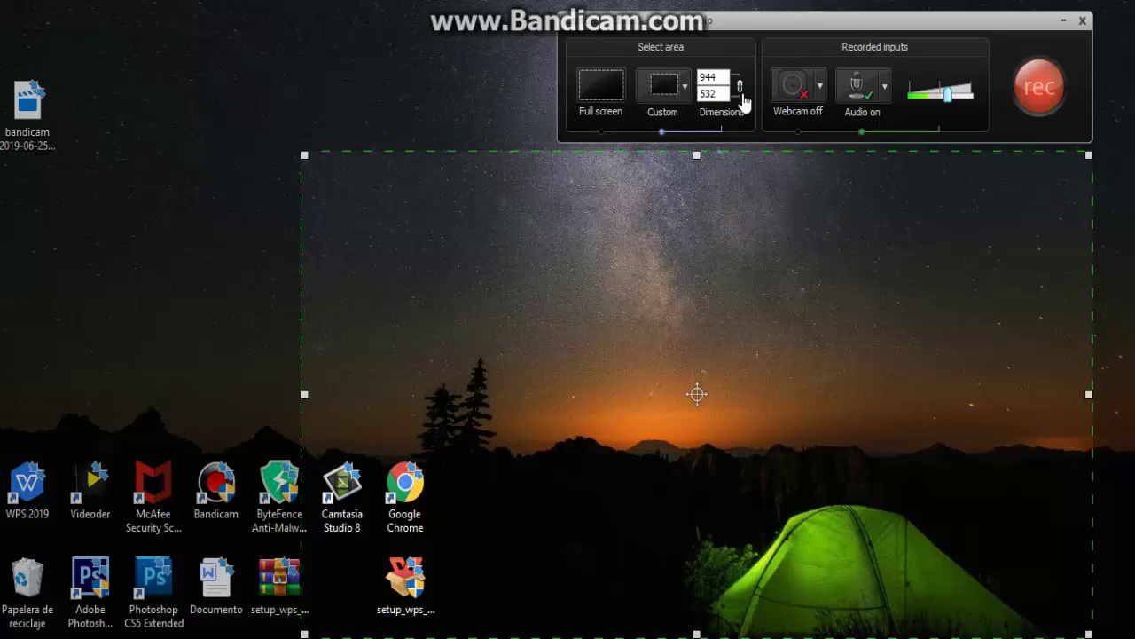
# Check the microphone and system audio choices and the volume level for the recording
pyautogui.click(886, 101)
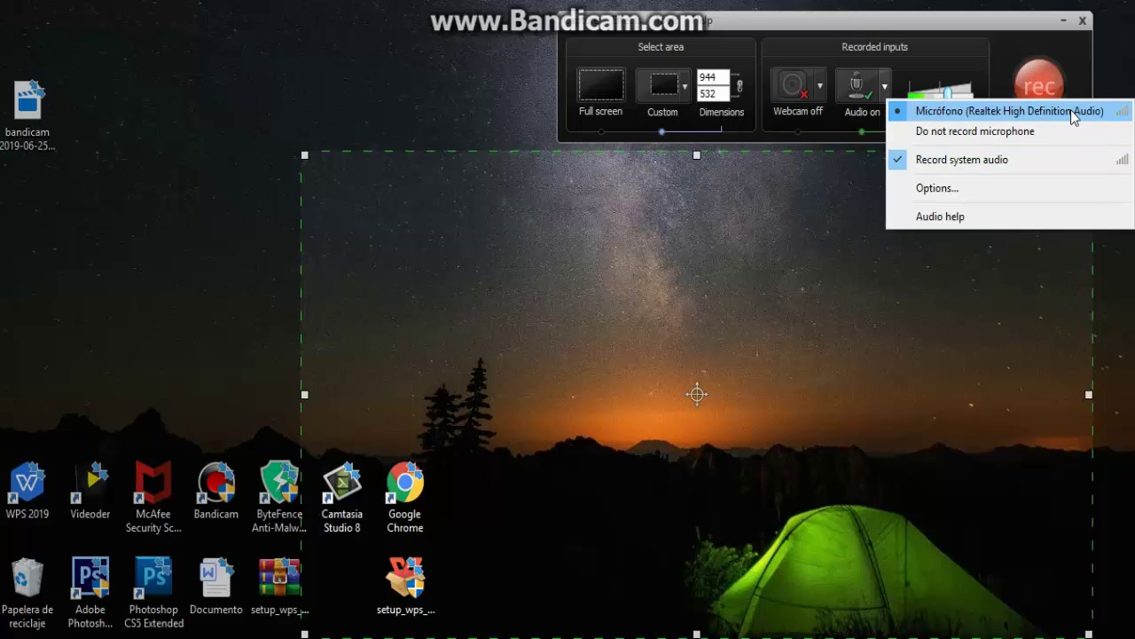
pyautogui.click(885, 86)
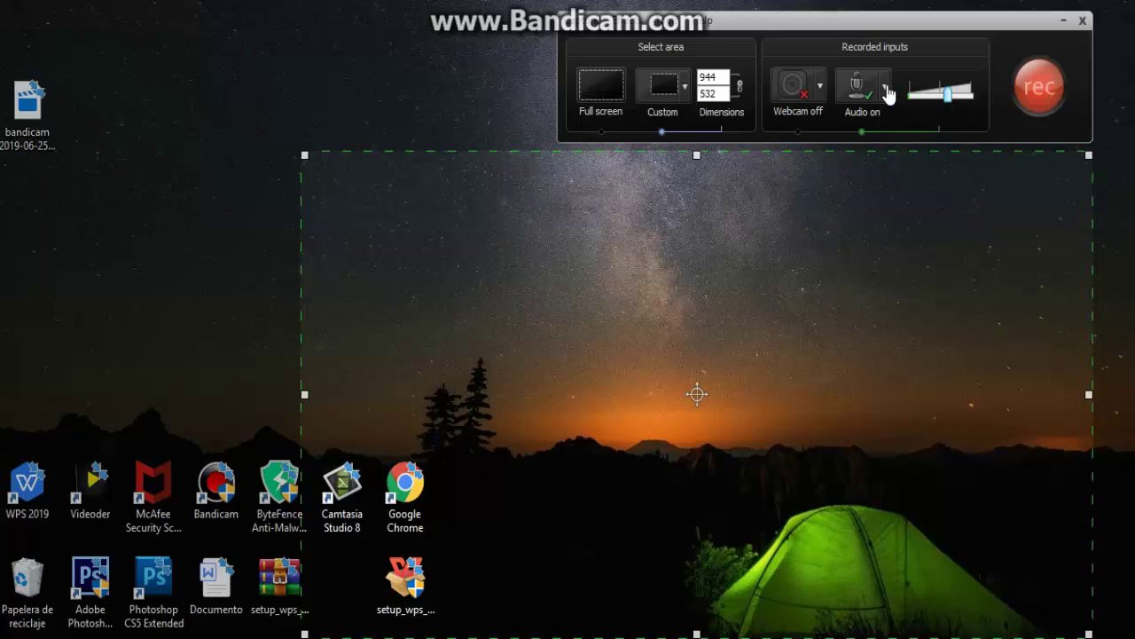
pyautogui.click(885, 87)
pyautogui.click(884, 86)
pyautogui.click(884, 86)
pyautogui.click(955, 92)
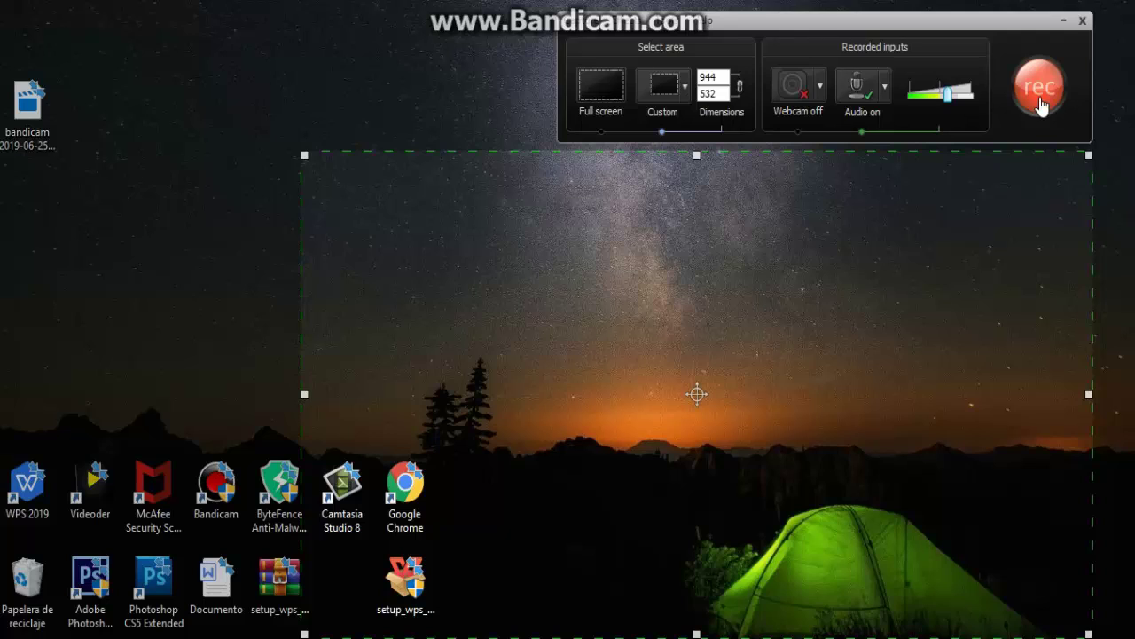
# Look over the recorder's annotation and click-sound effects, its related tools and its help choices
pyautogui.click(593, 31)
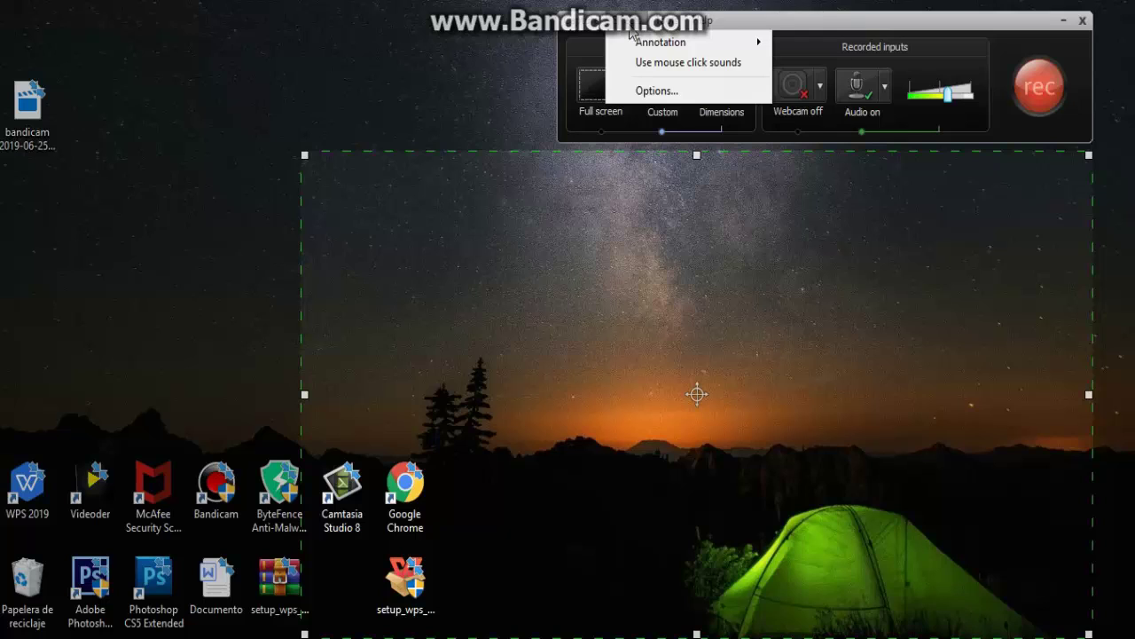
pyautogui.moveTo(639, 42)
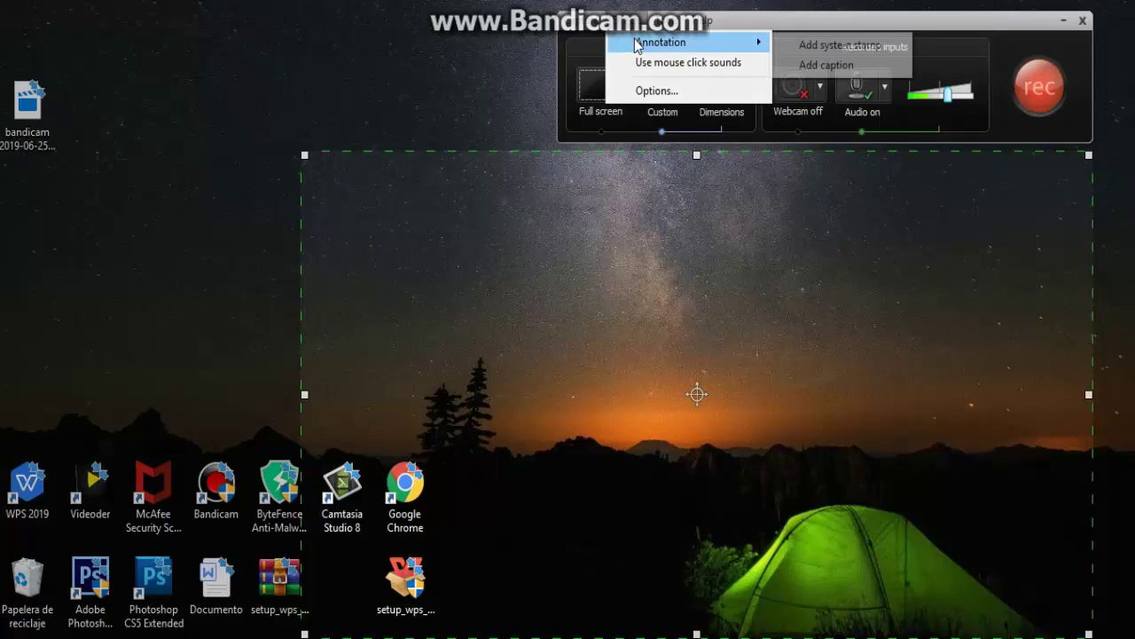
pyautogui.moveTo(669, 28)
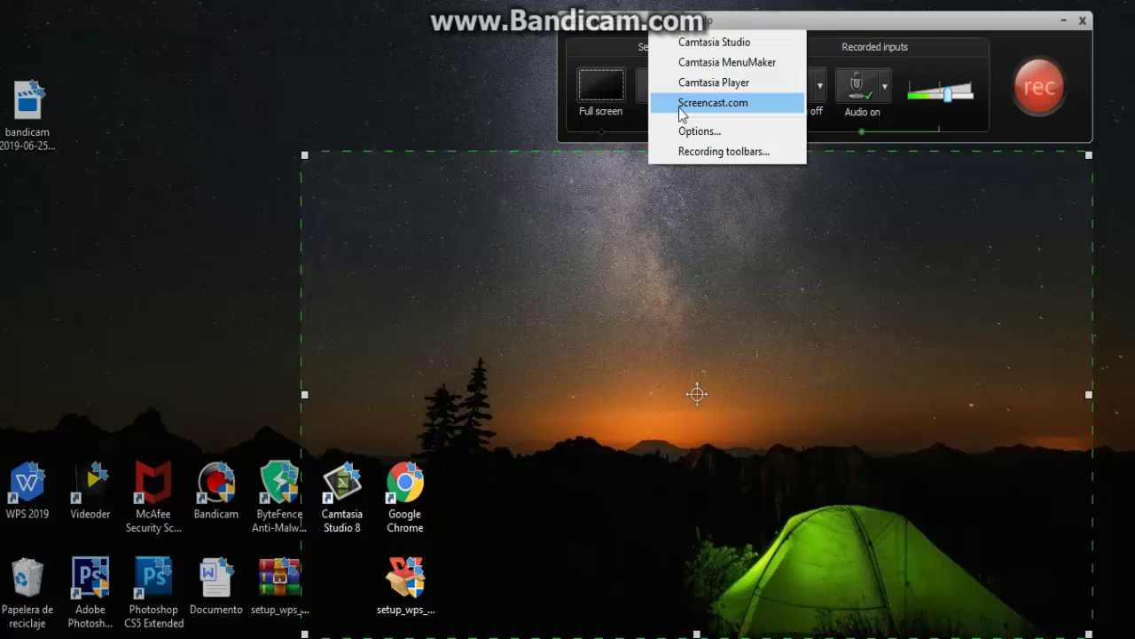
pyautogui.click(712, 25)
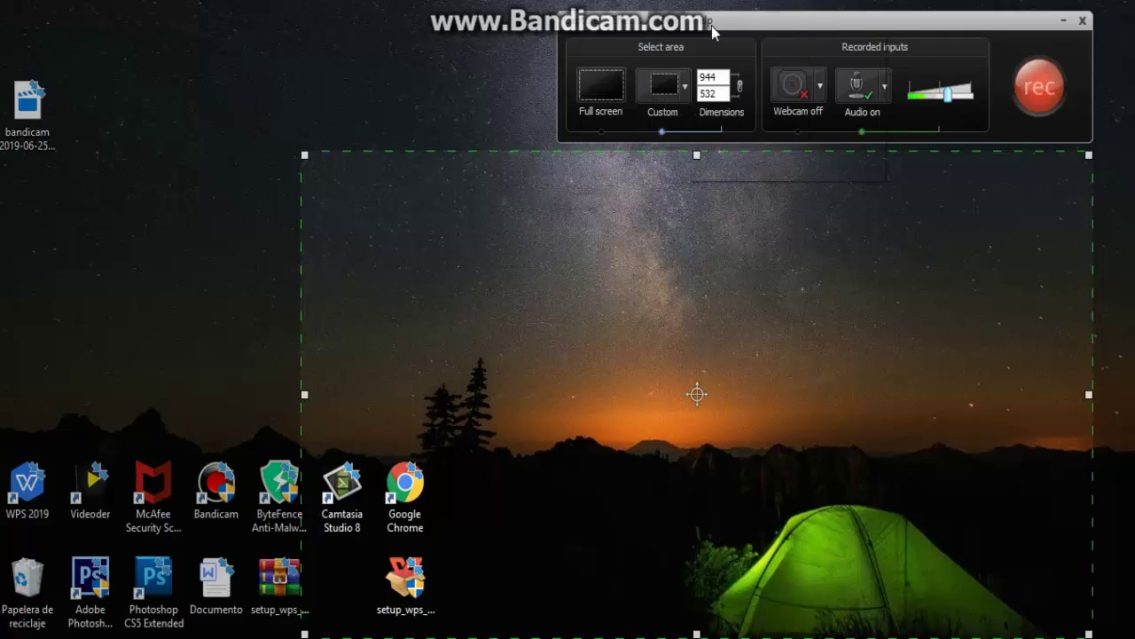
pyautogui.click(712, 26)
pyautogui.click(755, 25)
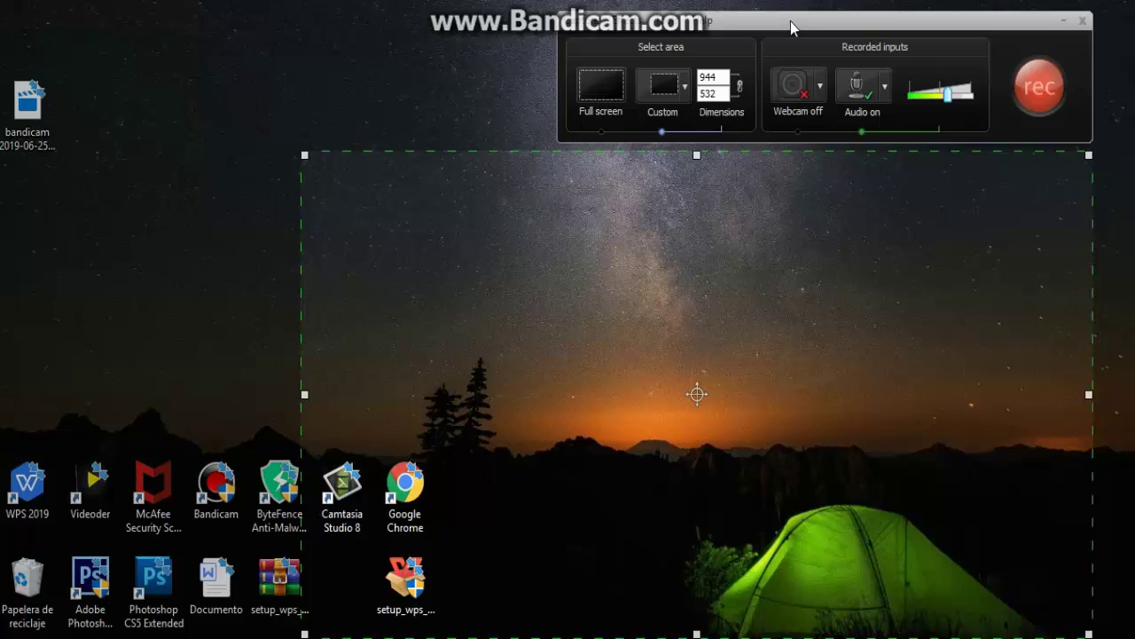
# Close the screen recorder and return to the Camtasia Studio editor
pyautogui.moveTo(790, 22); pyautogui.dragTo(786, 16)
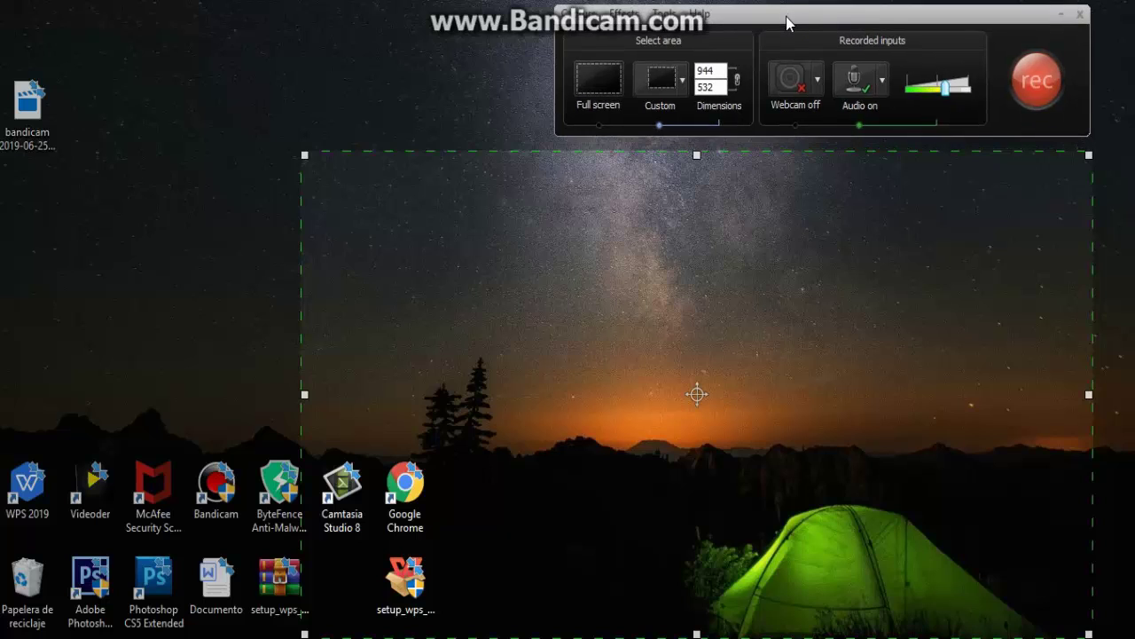
pyautogui.click(1078, 16)
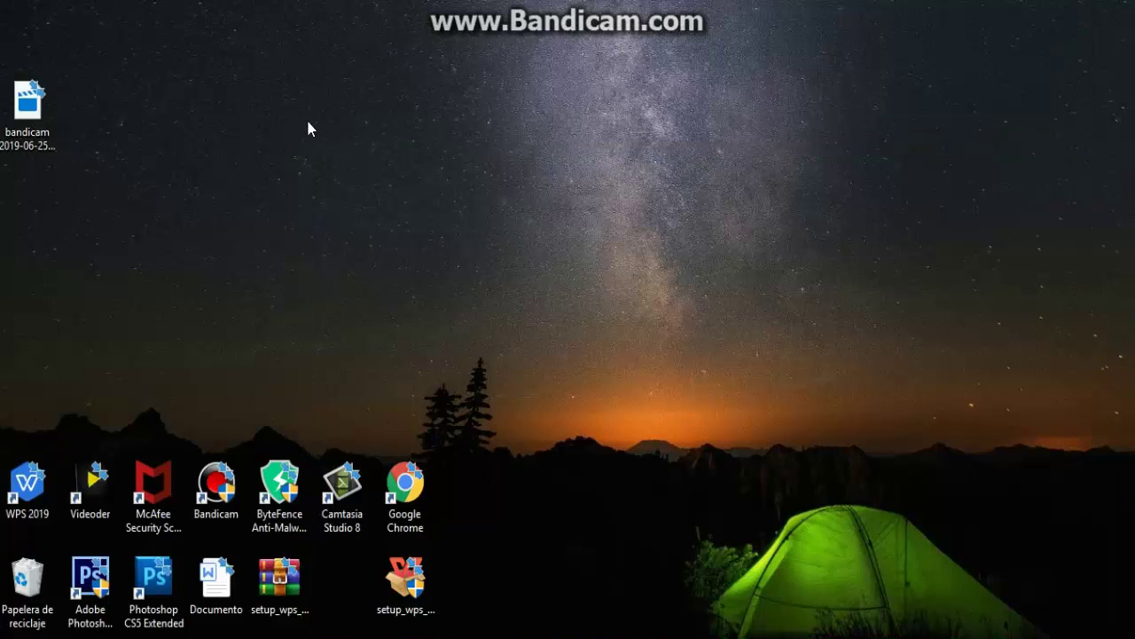
pyautogui.moveTo(308, 128); pyautogui.dragTo(568, 319)
pyautogui.moveTo(27, 108); pyautogui.dragTo(111, 121)
pyautogui.click(208, 117)
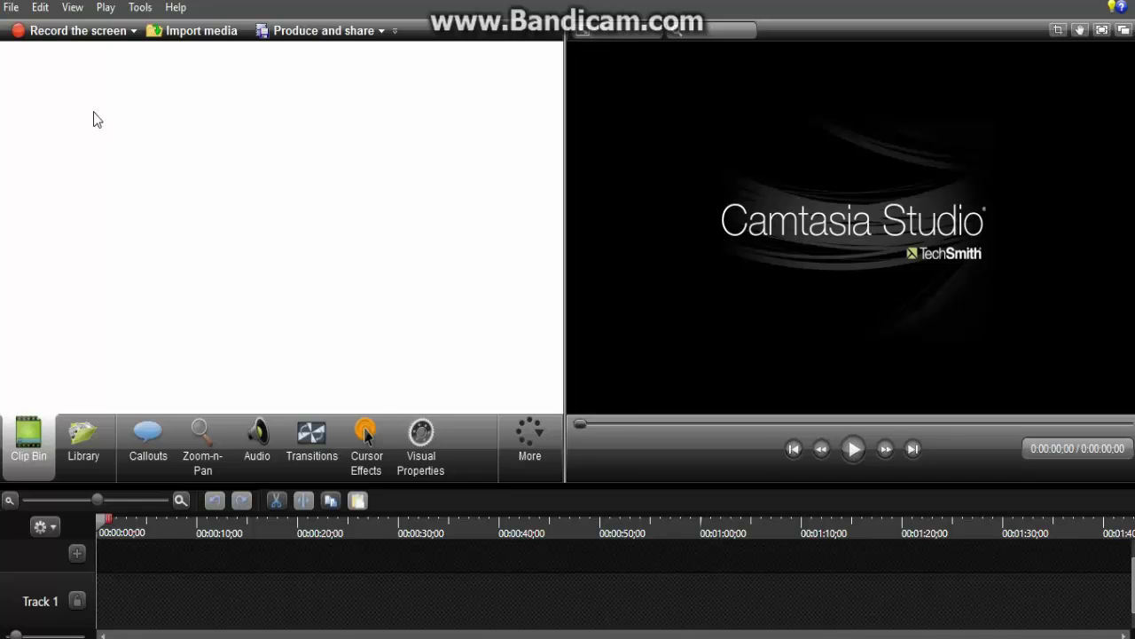
# Import the audio file beginning 367594 "La Mejor Música Dubstep" from the NCS COPYRIGTH folder
pyautogui.click(210, 33)
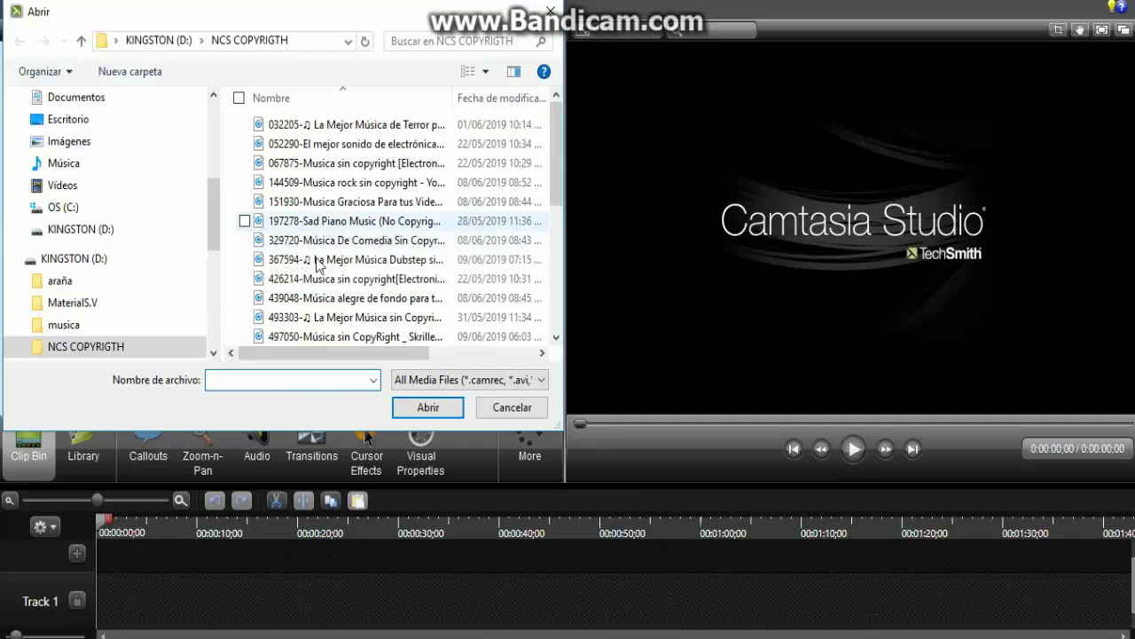
pyautogui.click(246, 259)
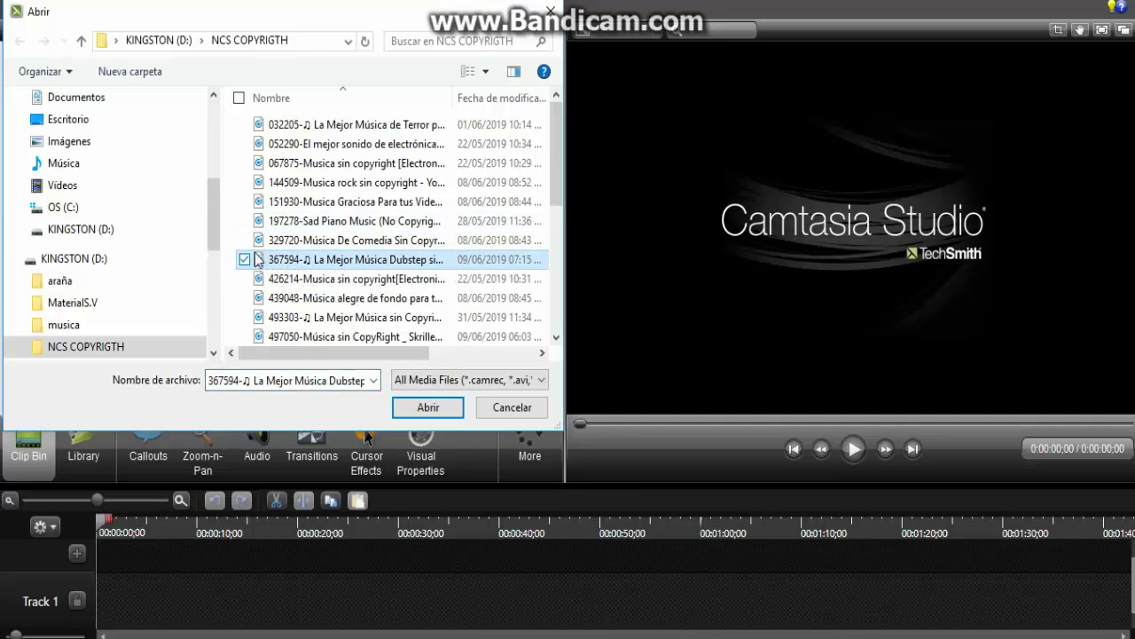
pyautogui.click(424, 407)
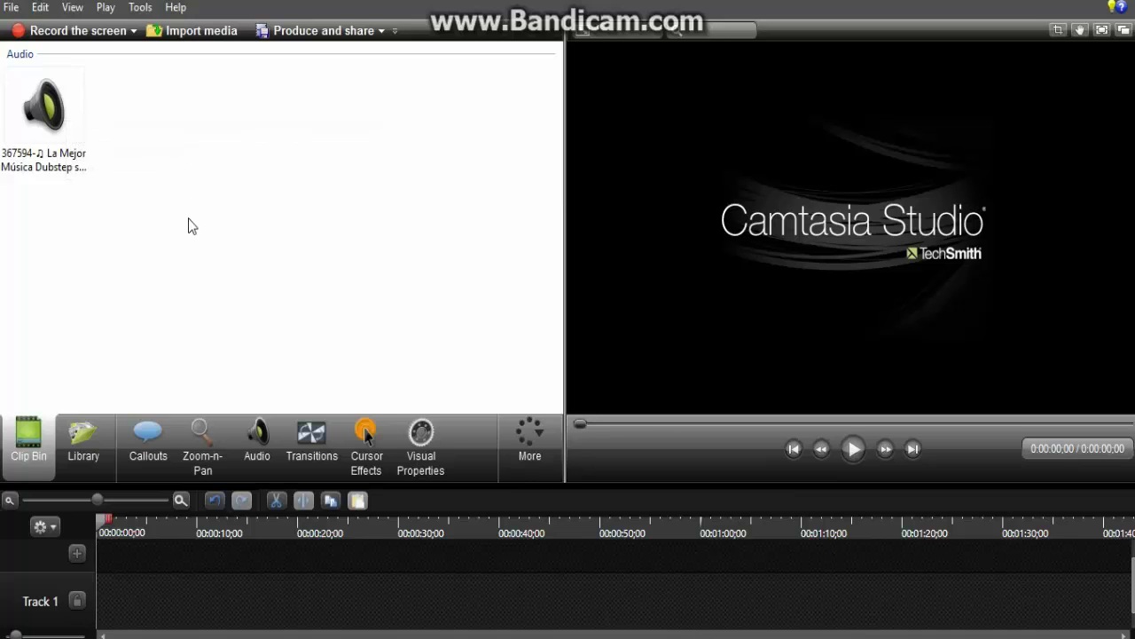
# Preview the imported dubstep track for a few seconds, pause it and deselect the clip
pyautogui.doubleClick(56, 133)
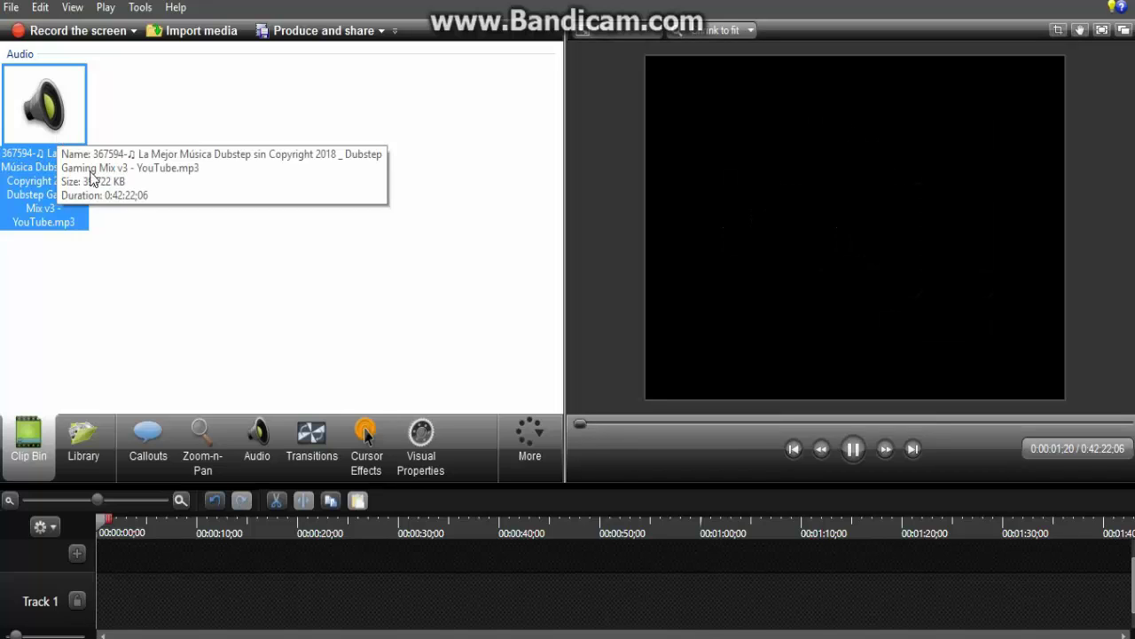
pyautogui.click(850, 451)
pyautogui.click(151, 202)
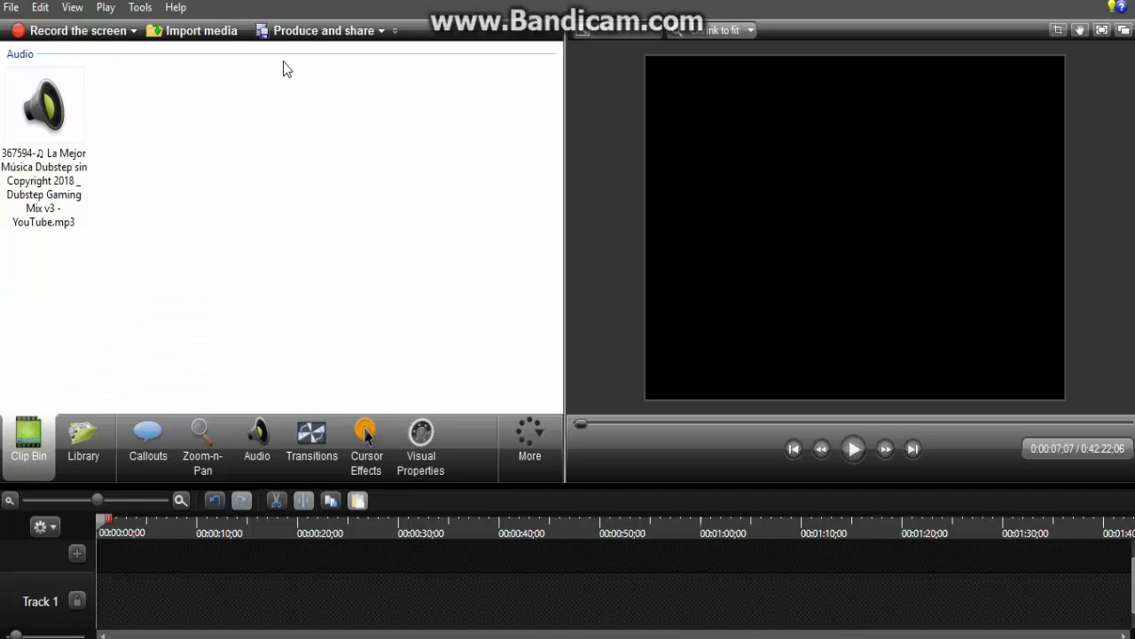
# Try to produce and share the video from the empty timeline, dismiss the notice and look over the other sharing options
pyautogui.click(320, 34)
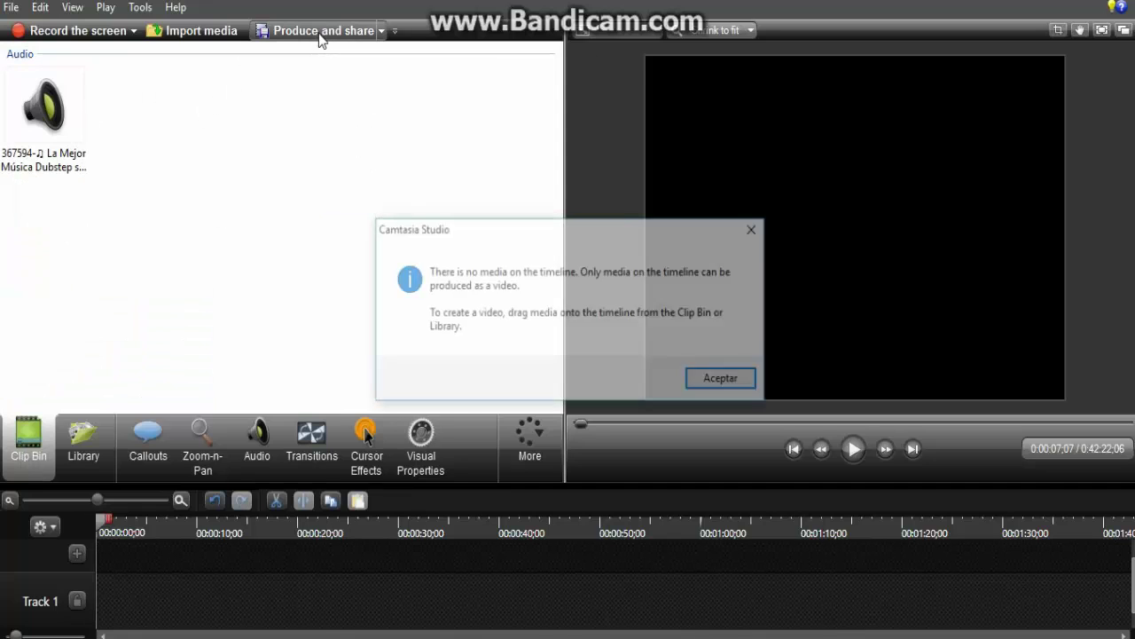
pyautogui.click(724, 382)
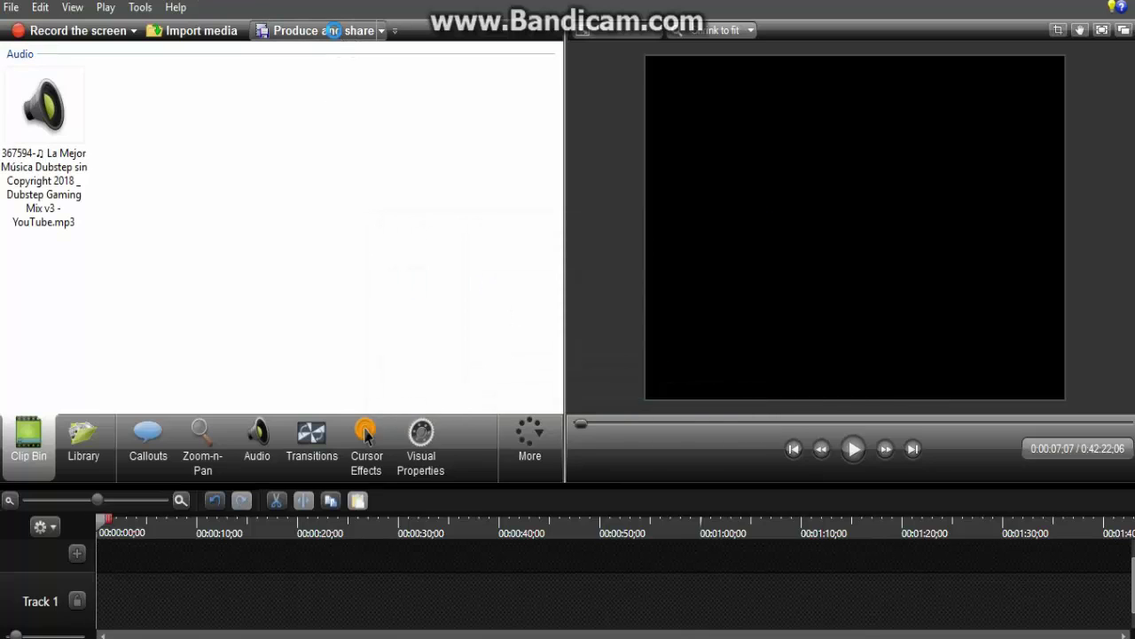
pyautogui.click(350, 31)
pyautogui.click(723, 380)
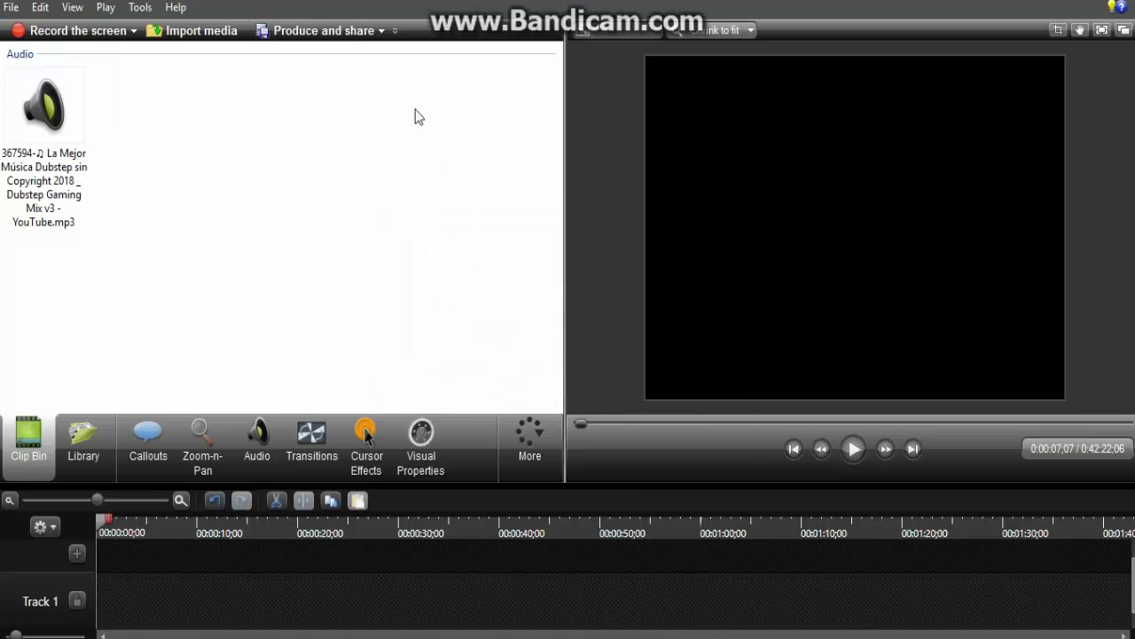
pyautogui.click(383, 32)
pyautogui.click(330, 186)
# Look over the canvas zoom levels, view the canvas in full screen and return to the editor
pyautogui.click(706, 31)
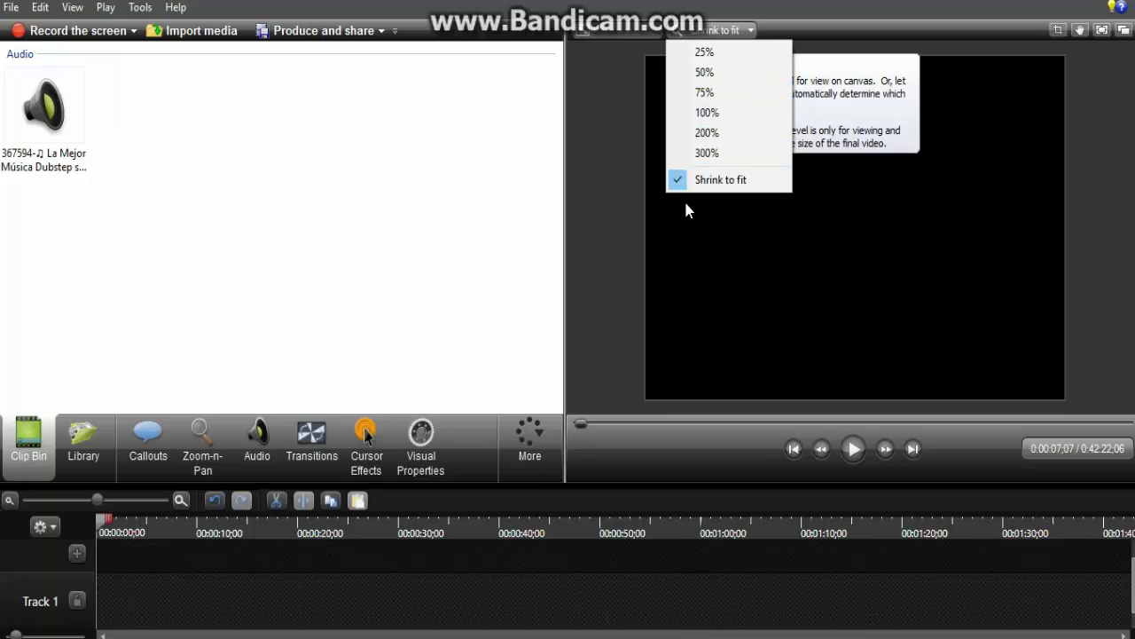
pyautogui.click(757, 236)
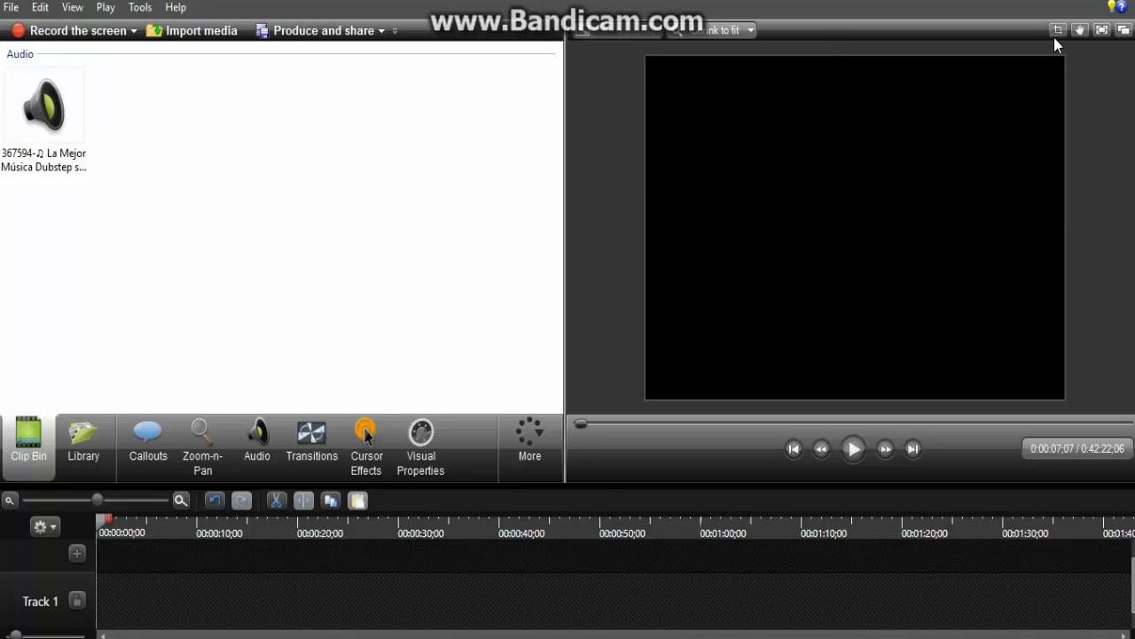
pyautogui.click(1100, 32)
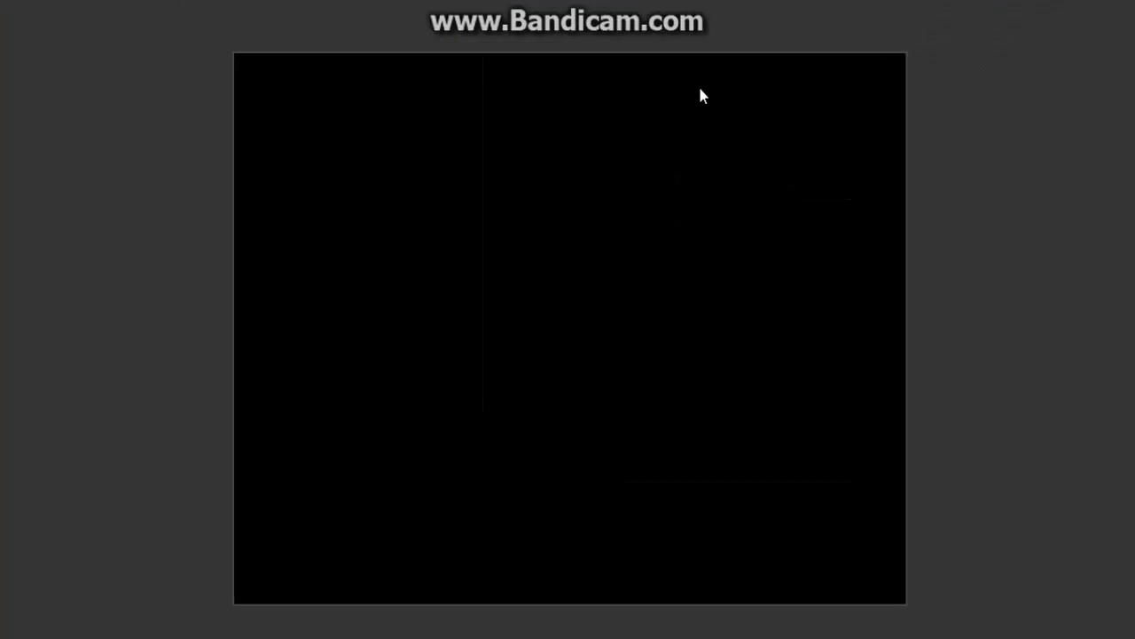
pyautogui.press('Escape')
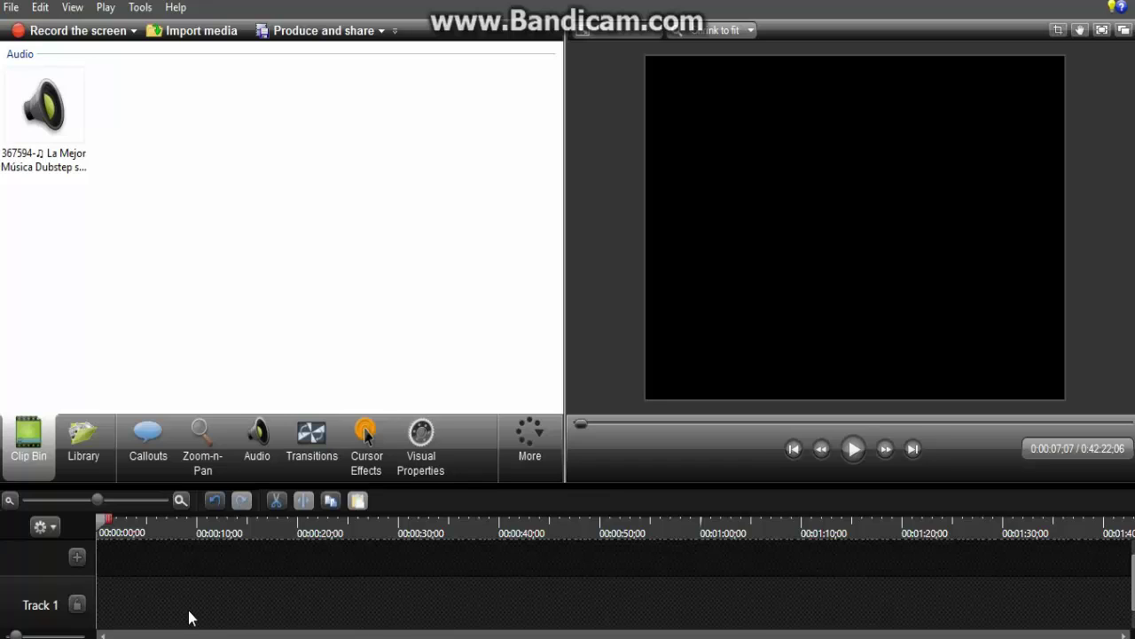
# Select the timeline range from the start to about 0:00:26;28 with the playhead
pyautogui.scroll(-1, 189, 617)
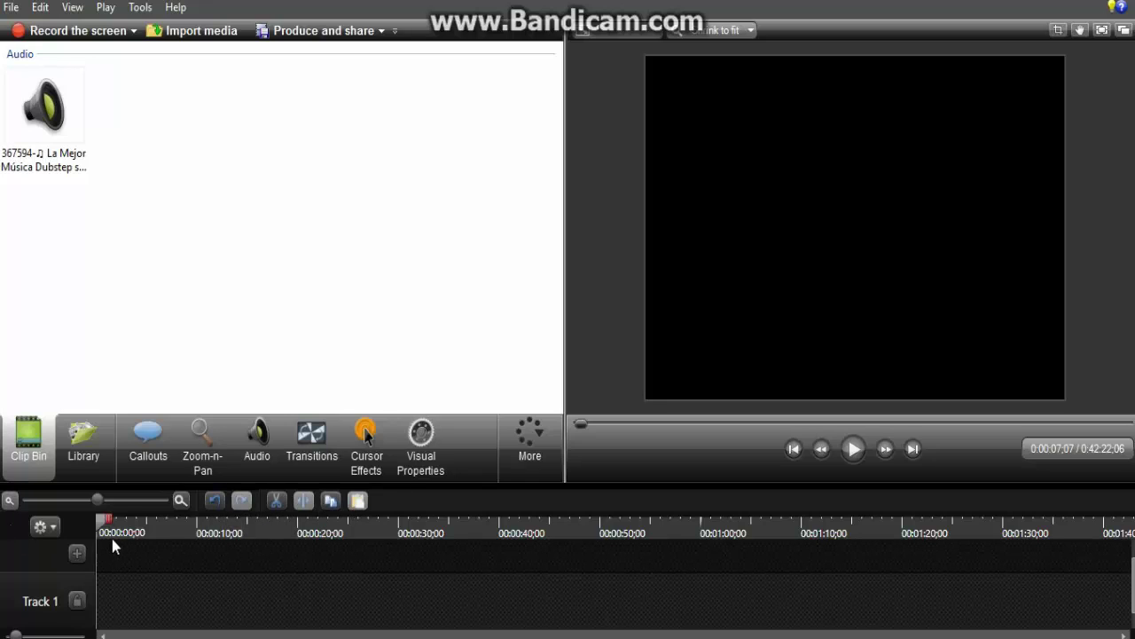
pyautogui.moveTo(102, 523); pyautogui.dragTo(318, 578)
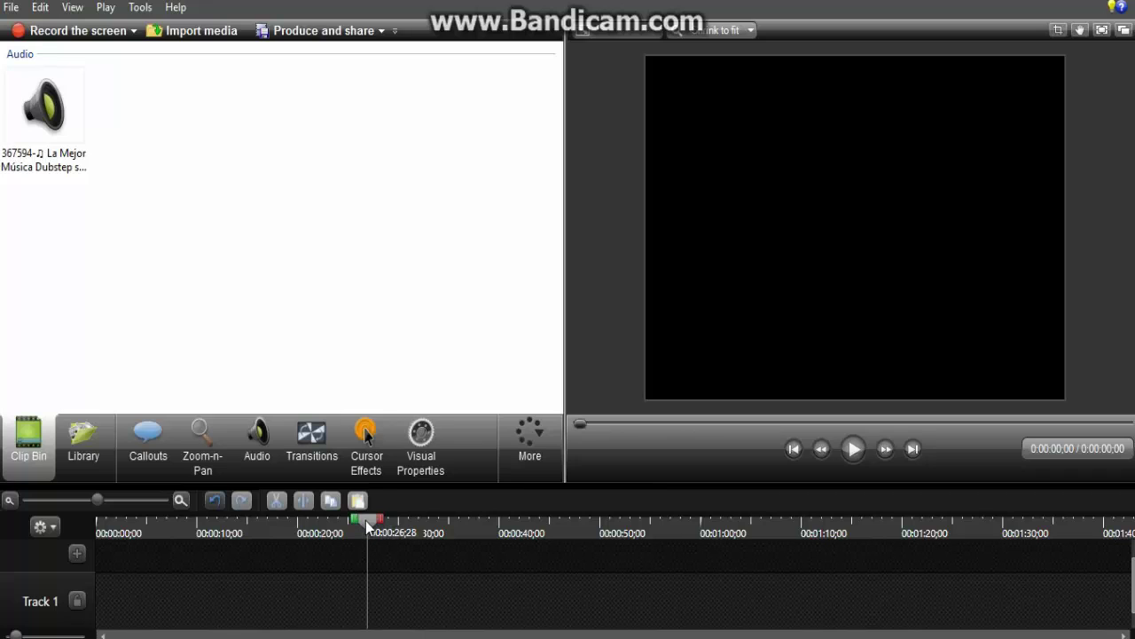
pyautogui.moveTo(349, 520); pyautogui.dragTo(37, 607)
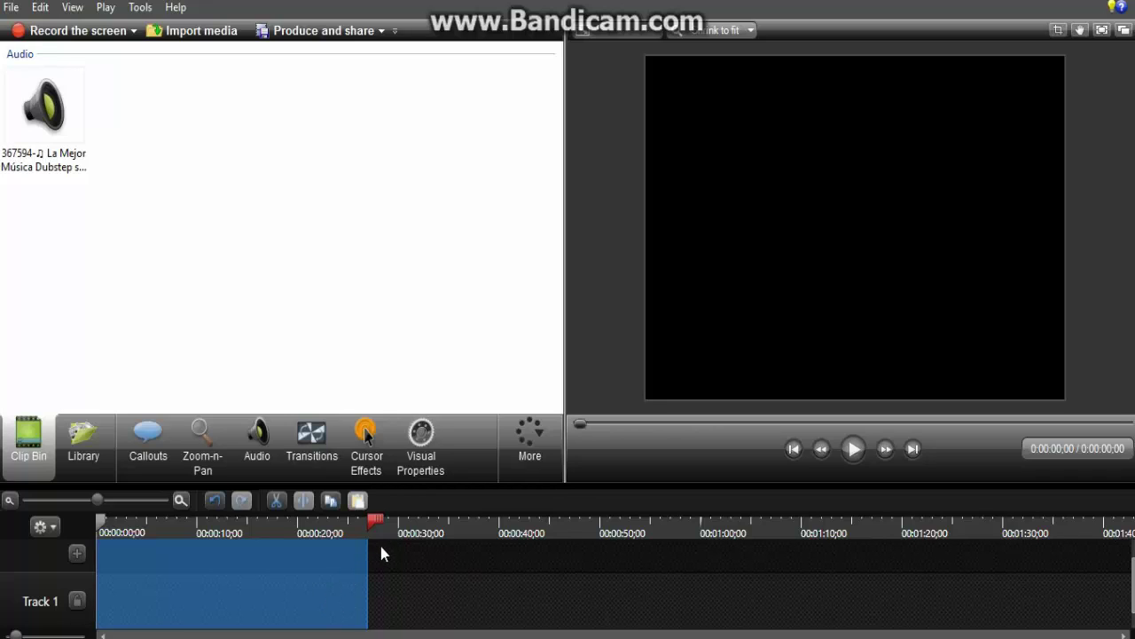
pyautogui.moveTo(366, 524); pyautogui.dragTo(371, 551)
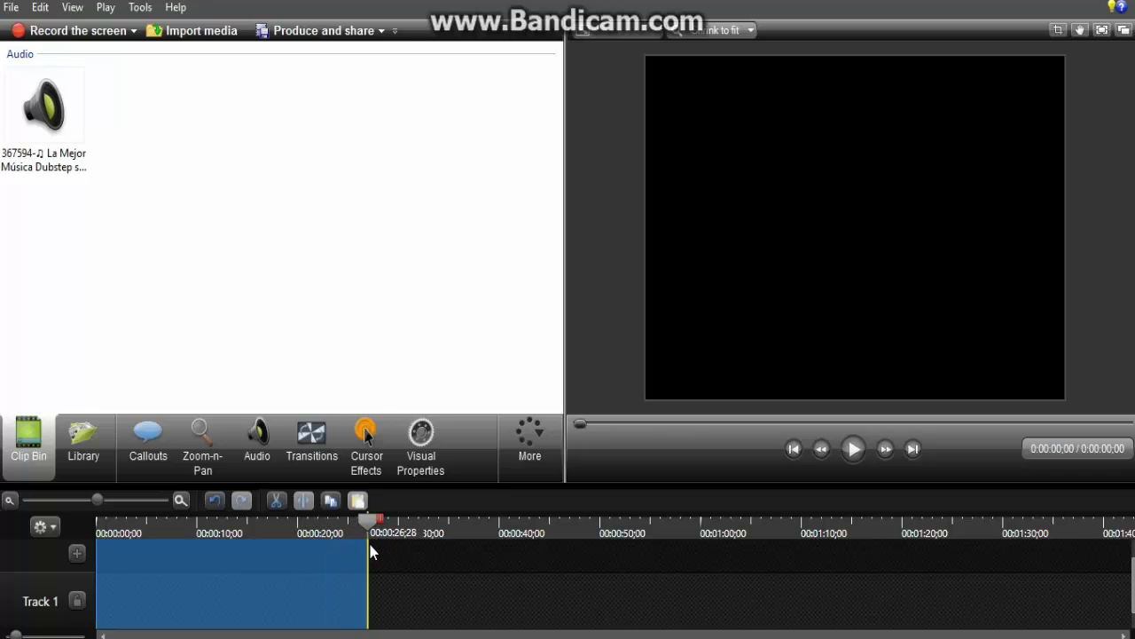
# Deselect the timeline range, return the playhead to the start and try playback
pyautogui.rightClick(353, 605)
pyautogui.click(218, 590)
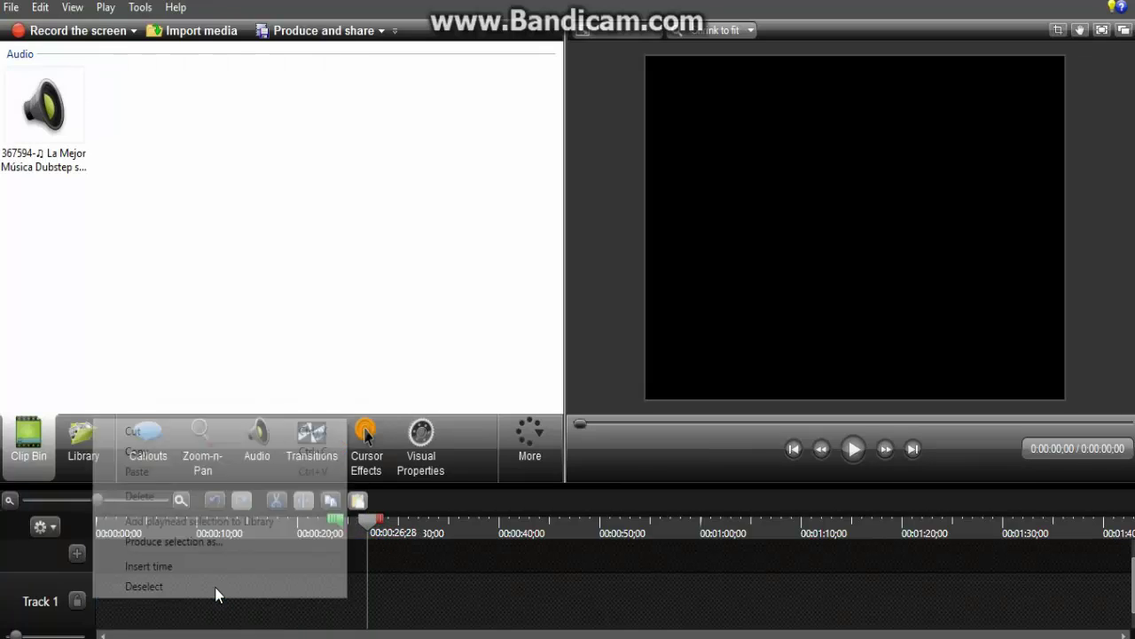
pyautogui.moveTo(366, 526); pyautogui.dragTo(49, 552)
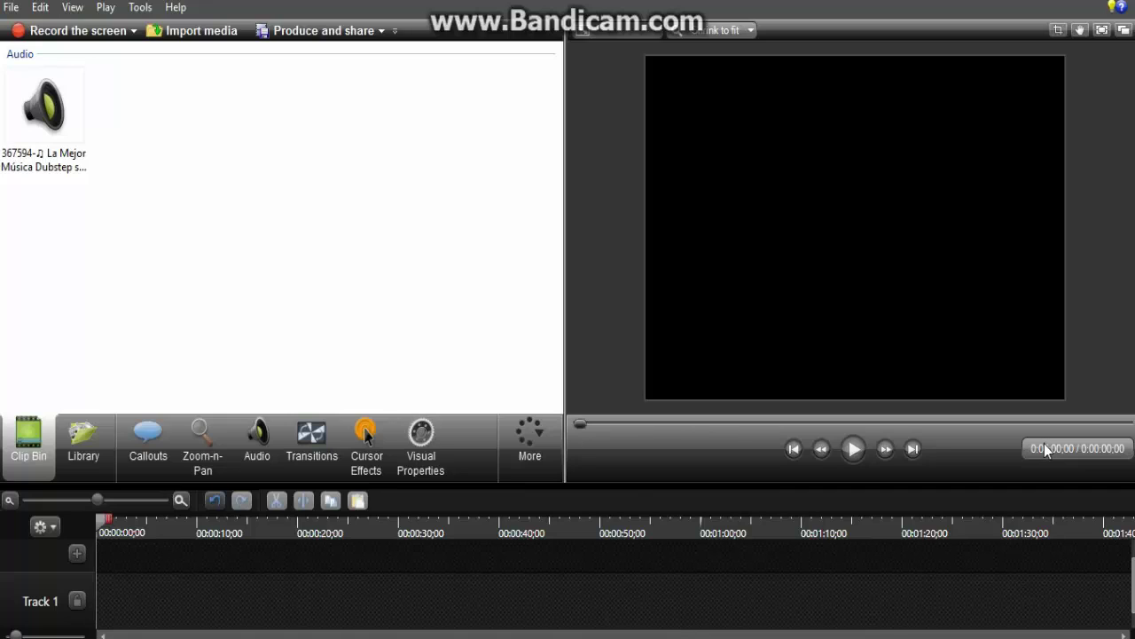
pyautogui.click(854, 451)
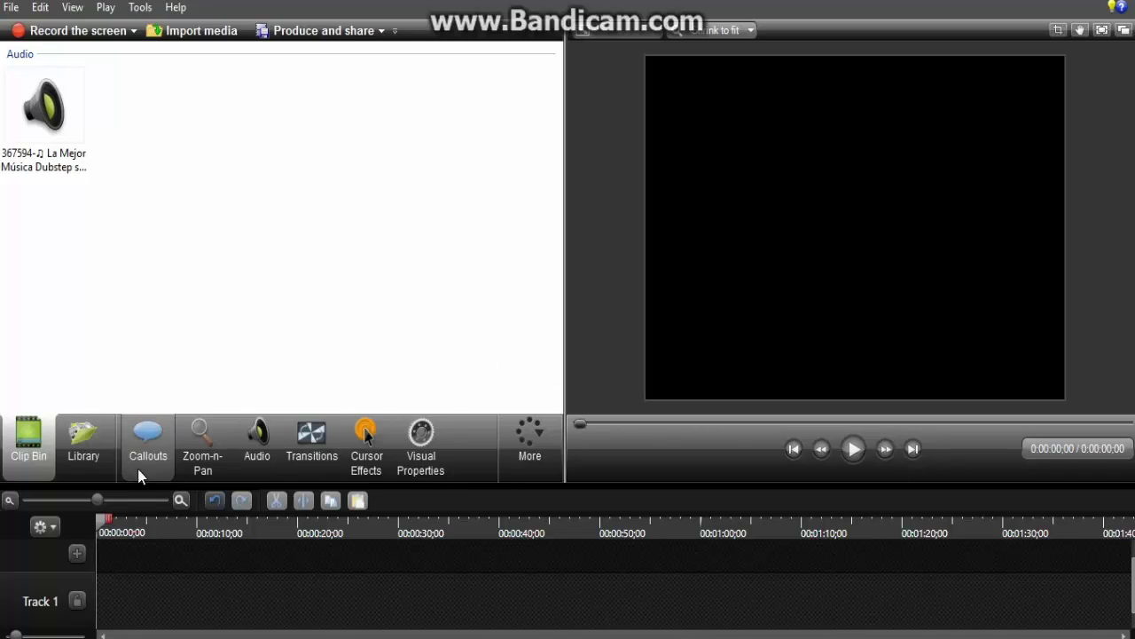
# Browse the music, theme and title clip folders in the media Library
pyautogui.click(85, 450)
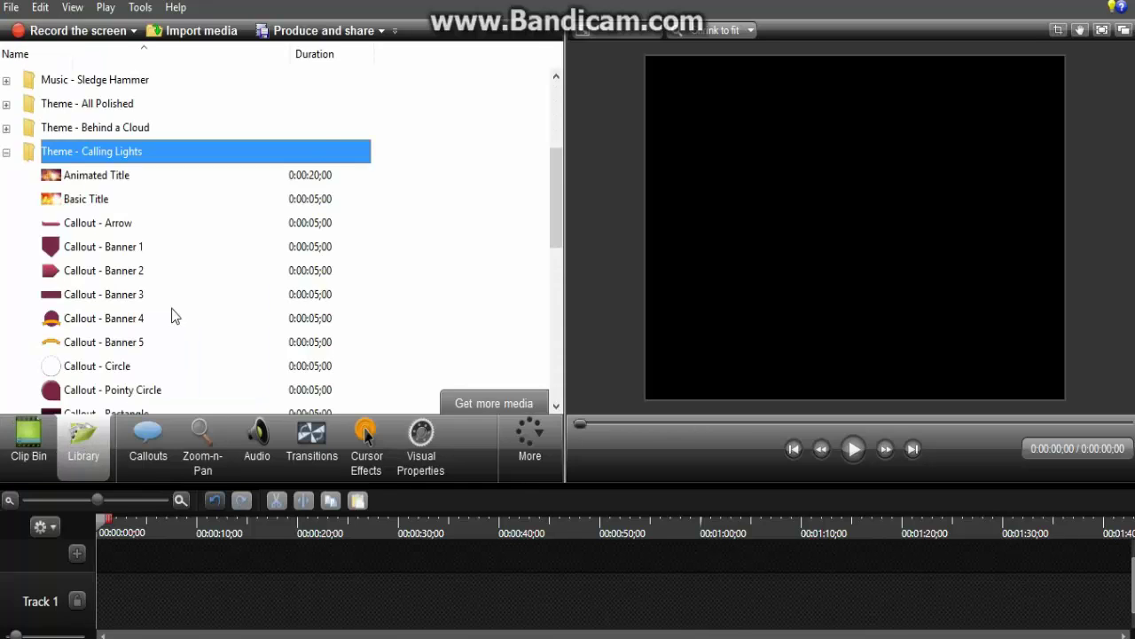
pyautogui.scroll(-7, 173, 315)
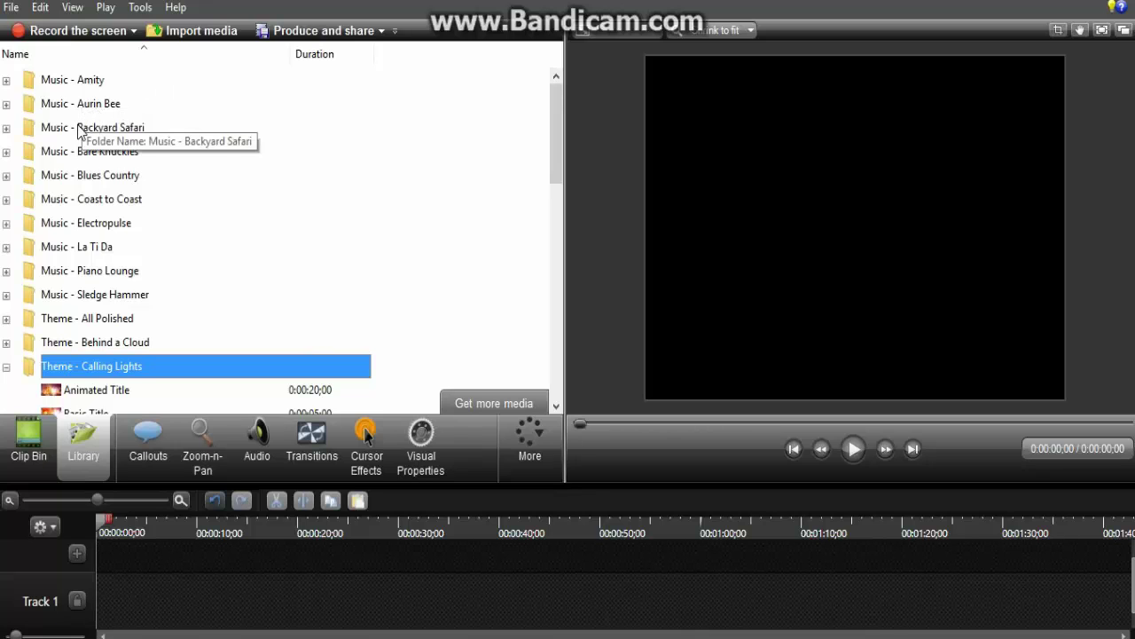
pyautogui.scroll(-10, 84, 183)
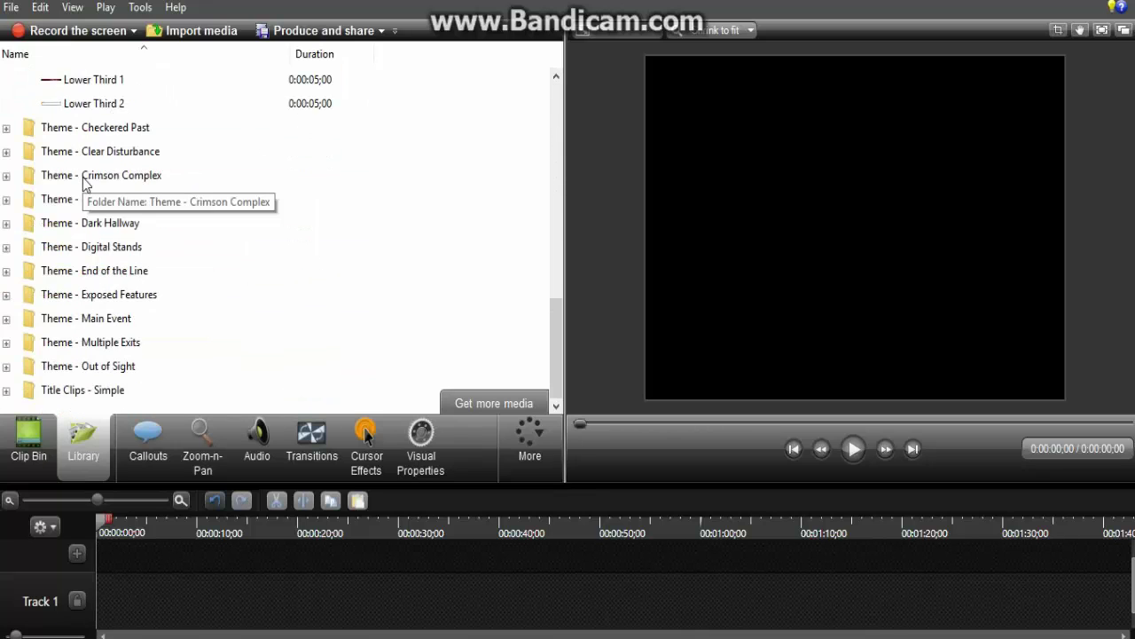
pyautogui.scroll(10, 85, 183)
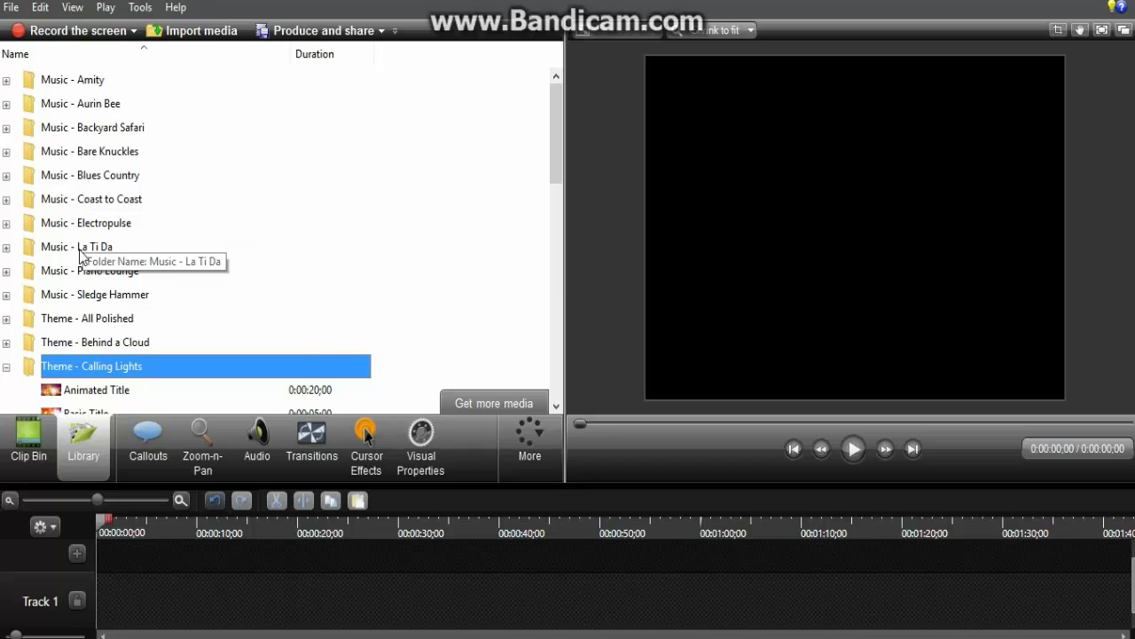
# Look over the callout shapes and add a filled rounded rectangle callout at about 0:00:50;18 on the timeline
pyautogui.click(159, 460)
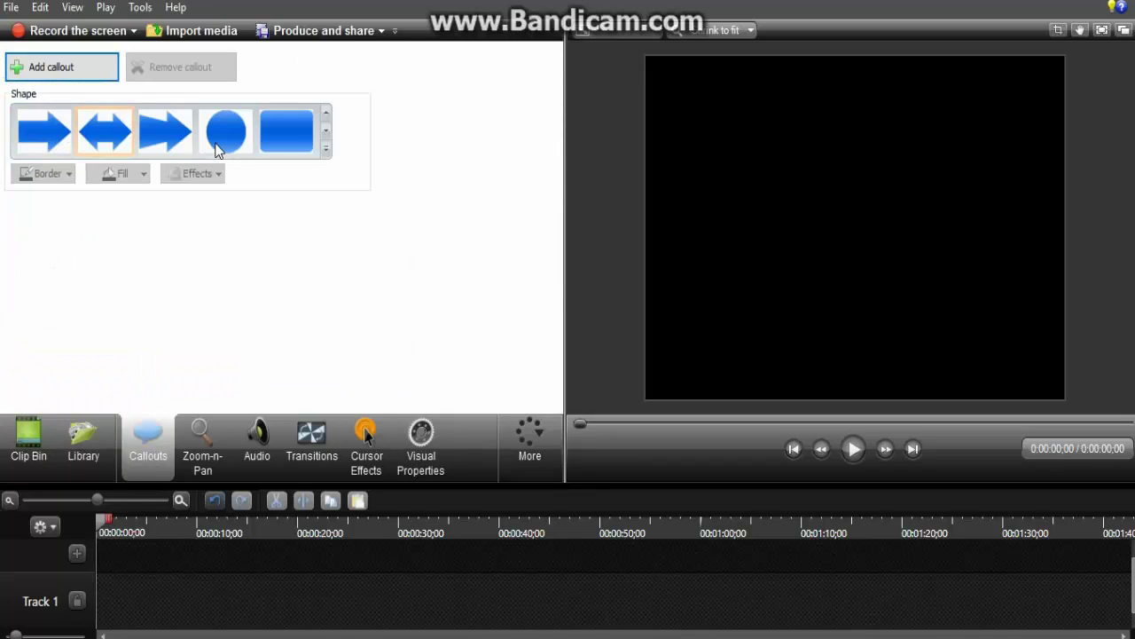
pyautogui.click(325, 148)
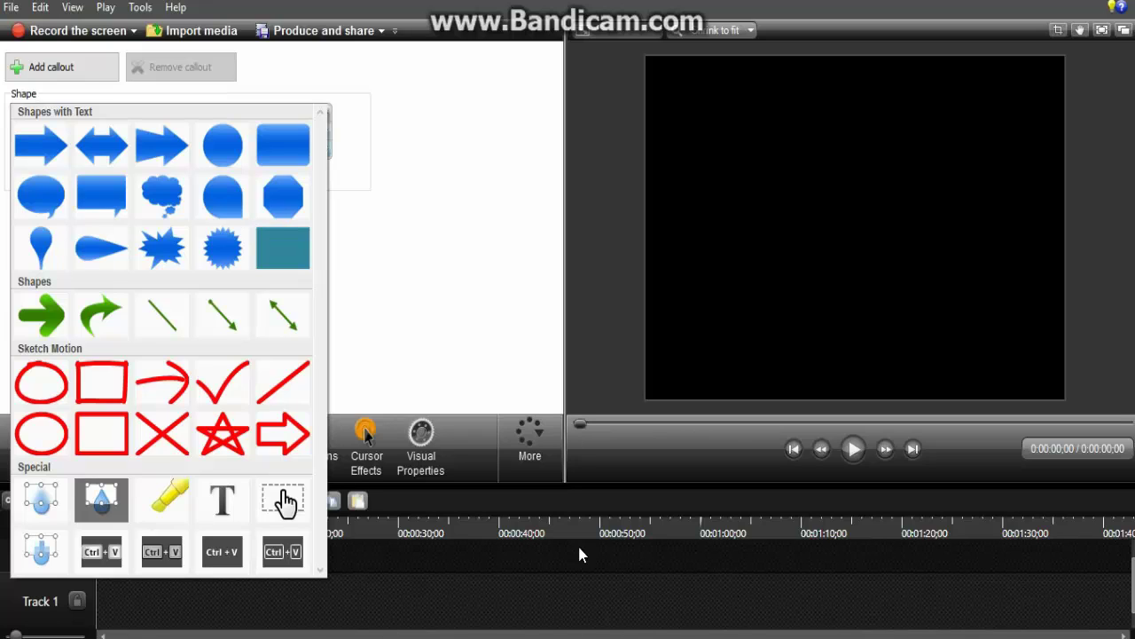
pyautogui.click(603, 535)
pyautogui.click(606, 530)
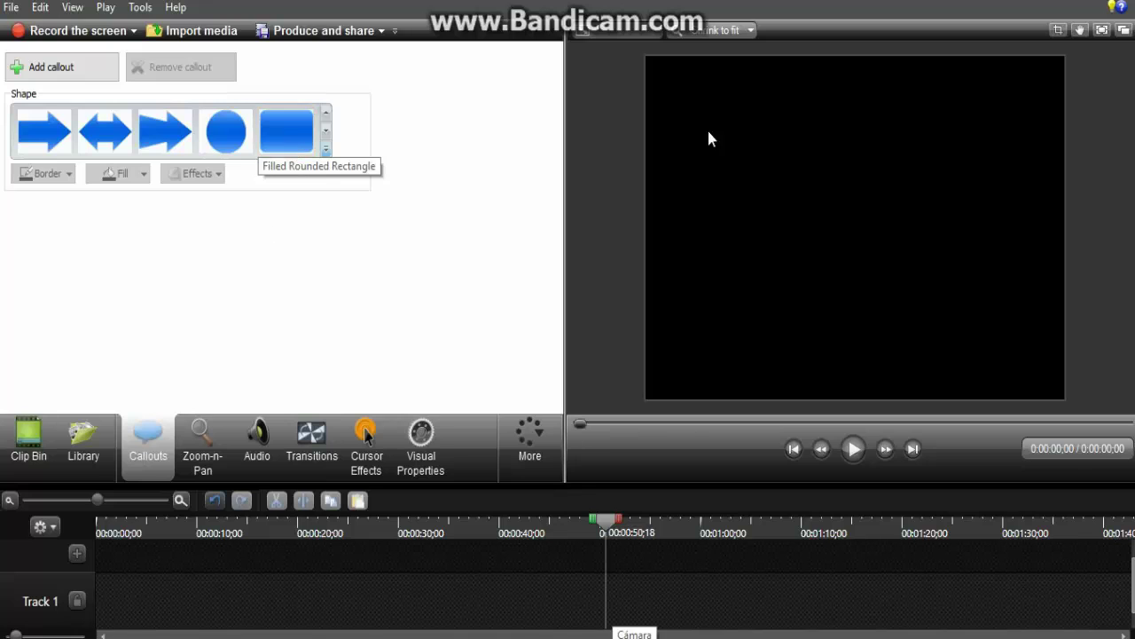
pyautogui.click(303, 138)
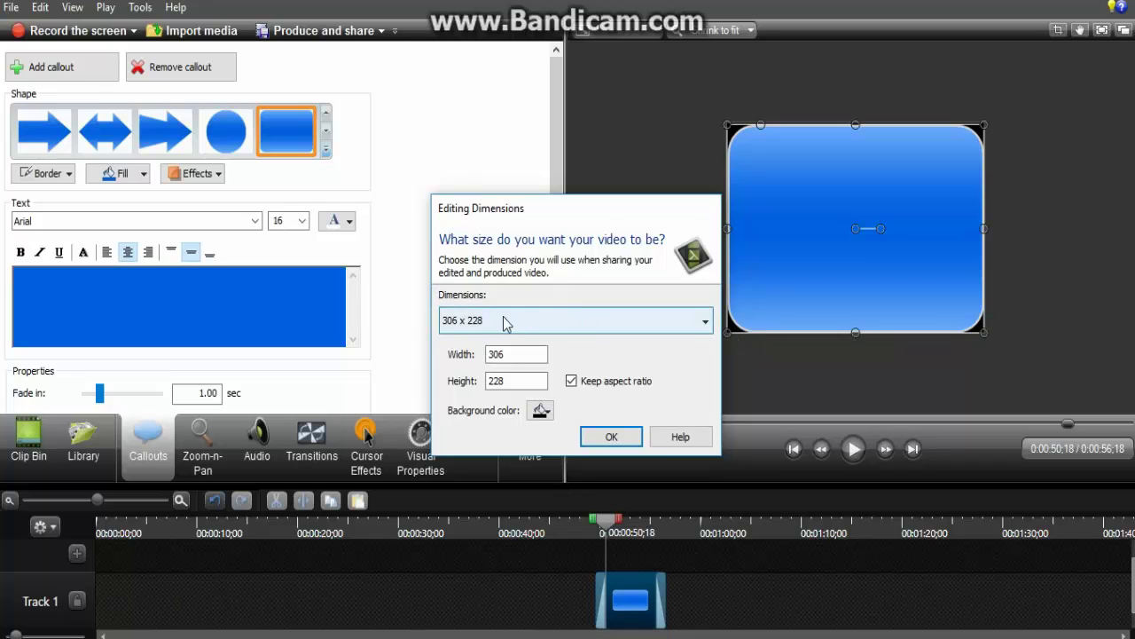
# Set the video editing dimensions to the fixed size 1280 x 720 for YouTube & Screencast (16:9)
pyautogui.click(473, 322)
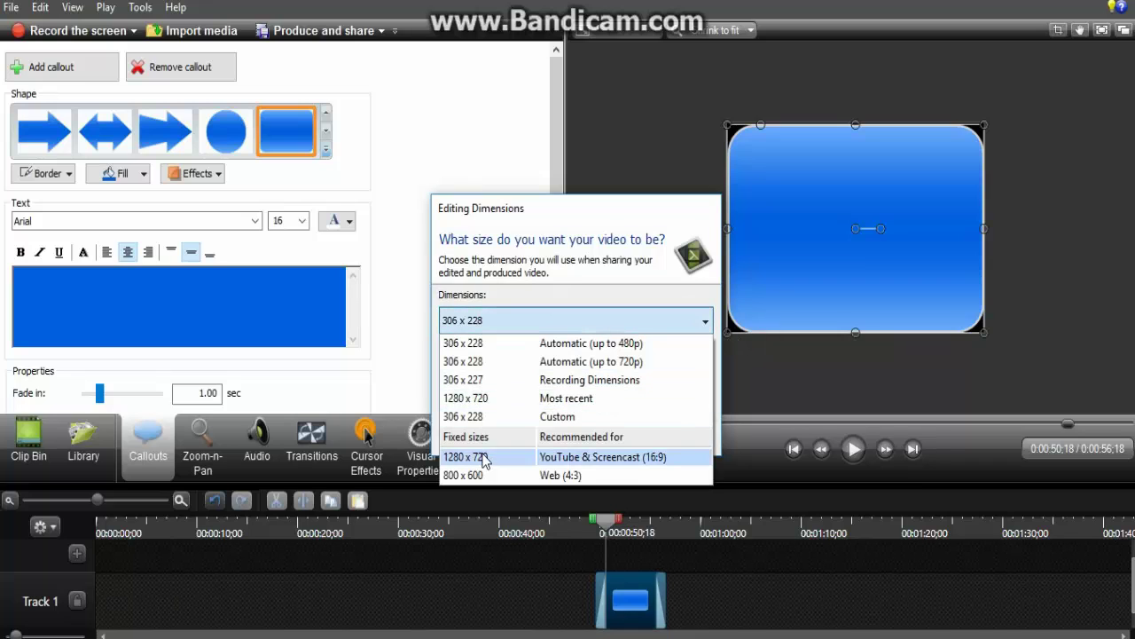
pyautogui.click(599, 233)
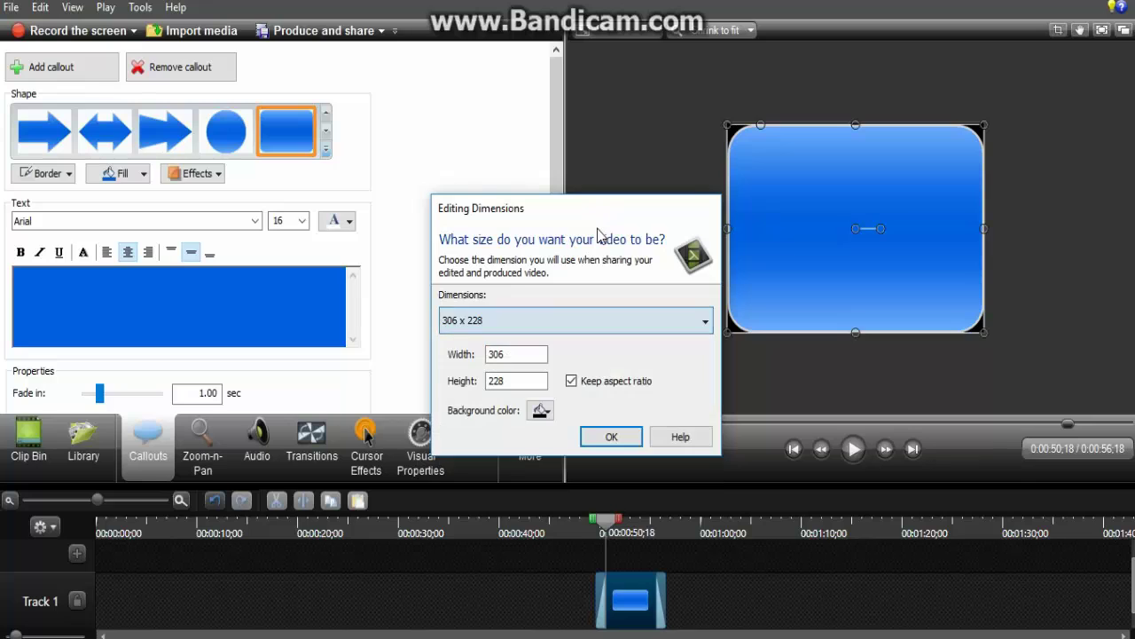
pyautogui.click(501, 319)
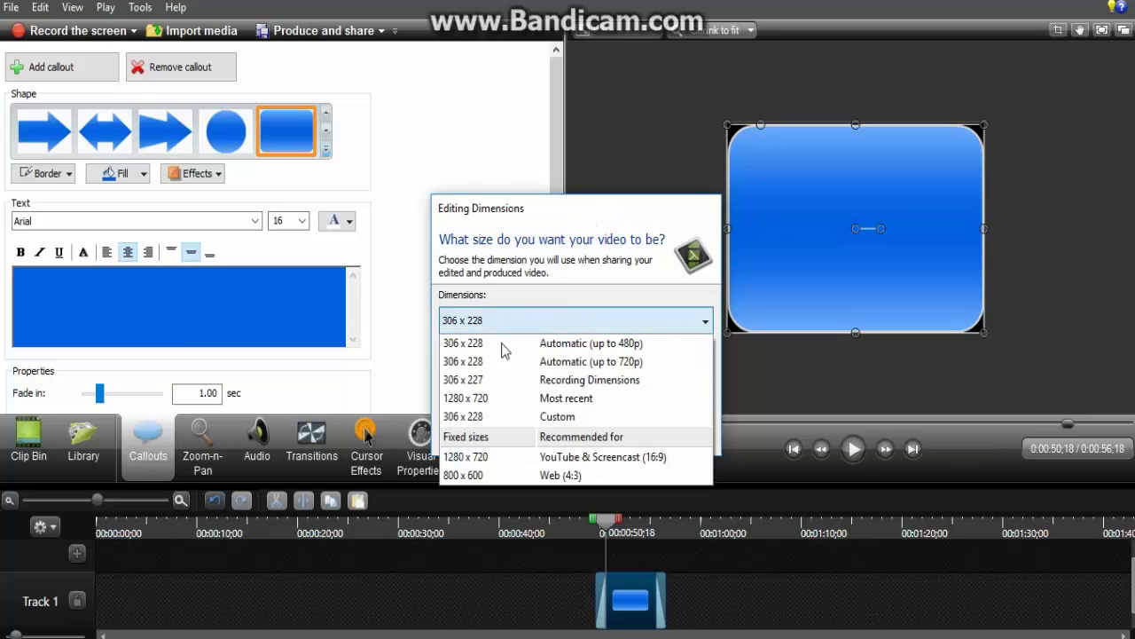
pyautogui.click(492, 461)
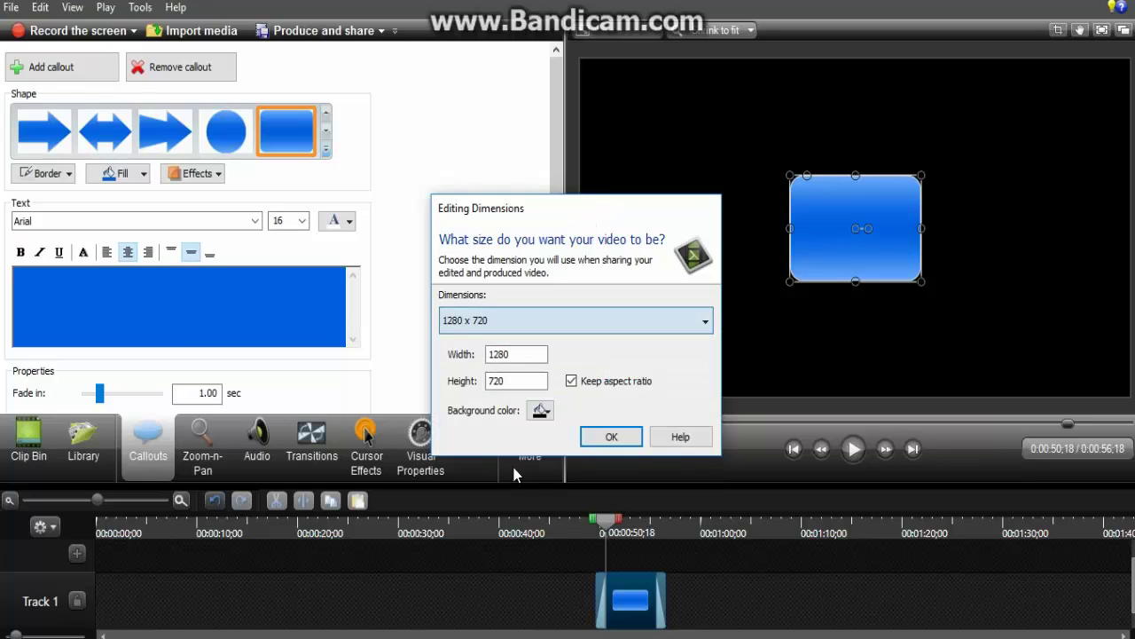
pyautogui.click(610, 440)
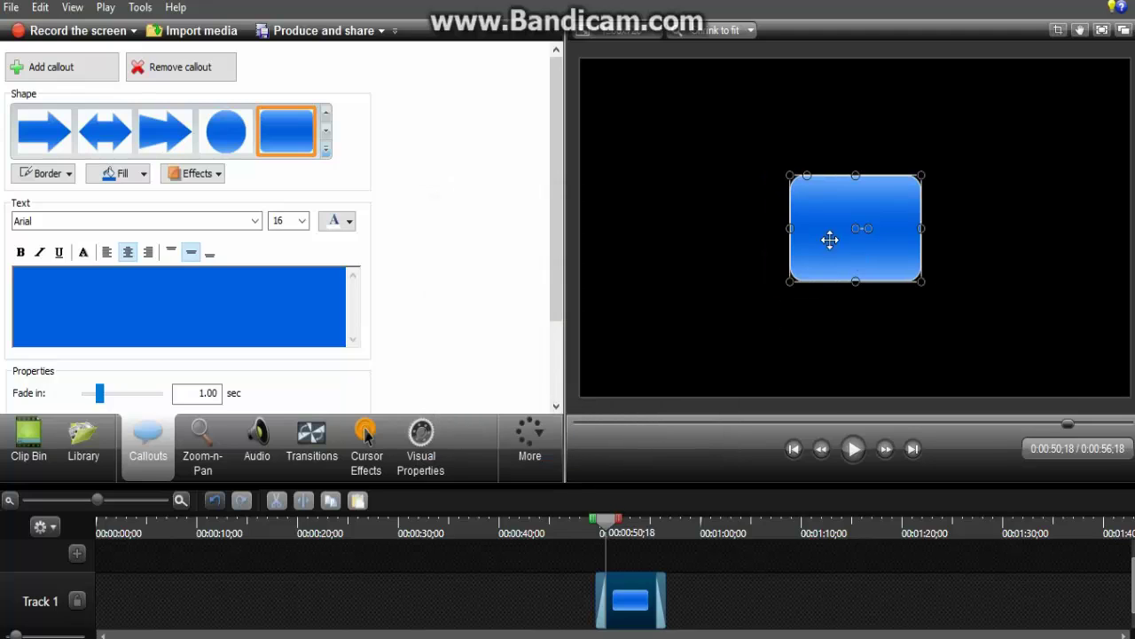
# Move the rounded rectangle callout to the upper right of the canvas and give it the text "youtube"
pyautogui.moveTo(814, 242); pyautogui.dragTo(931, 152)
pyautogui.click(180, 303)
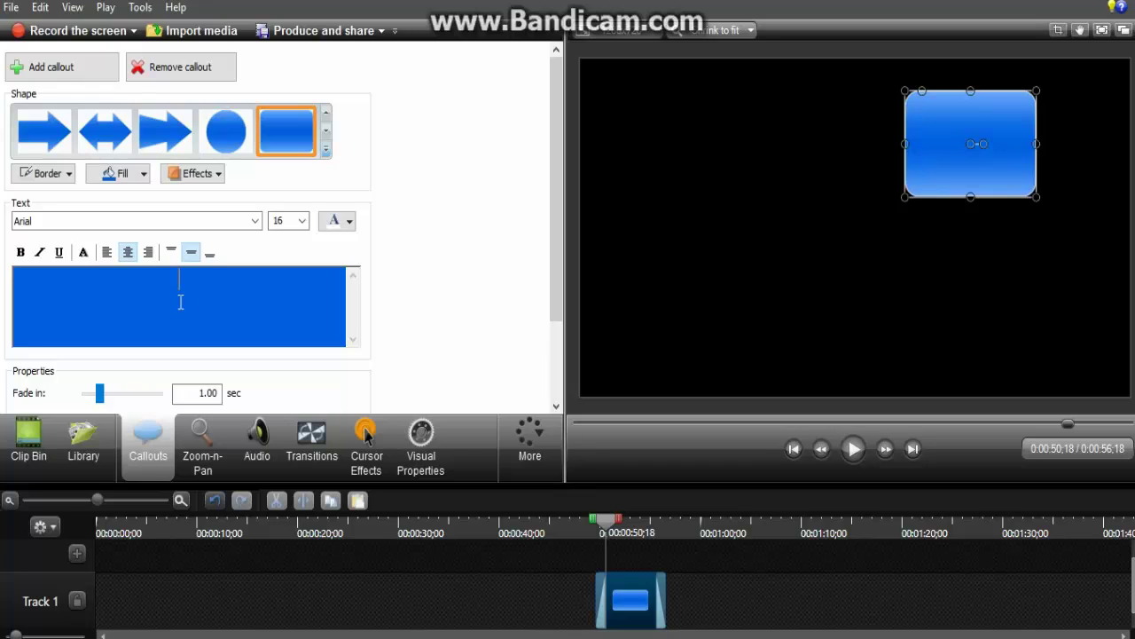
pyautogui.write('youtube')
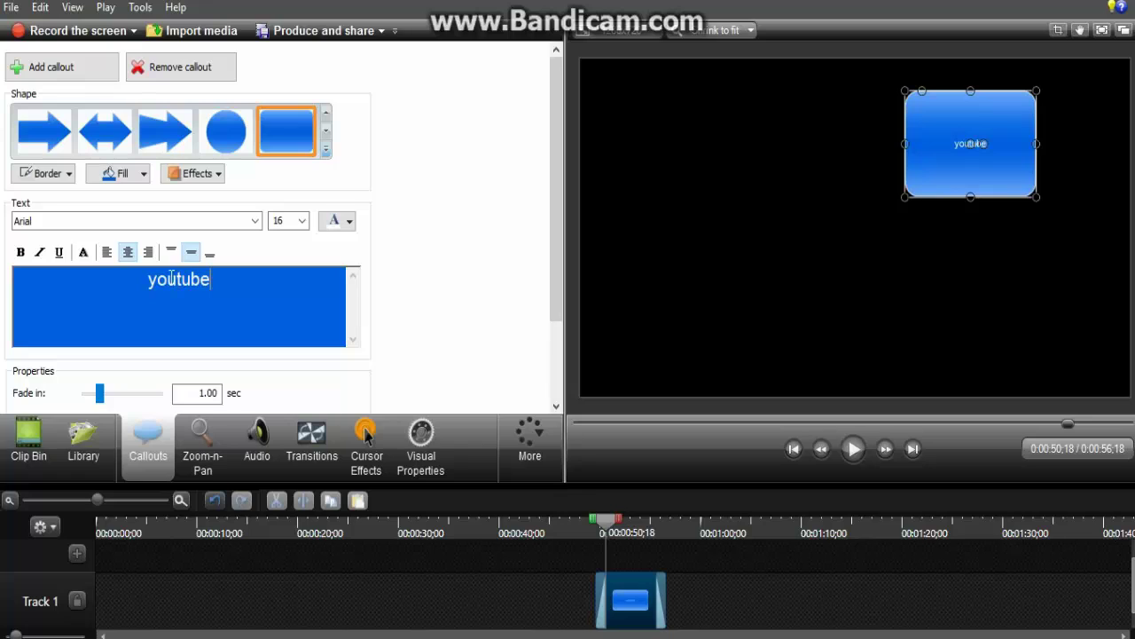
# Set the callout text's font size to 26 and shift the callout slightly farther right on the canvas
pyautogui.moveTo(147, 279); pyautogui.dragTo(217, 283)
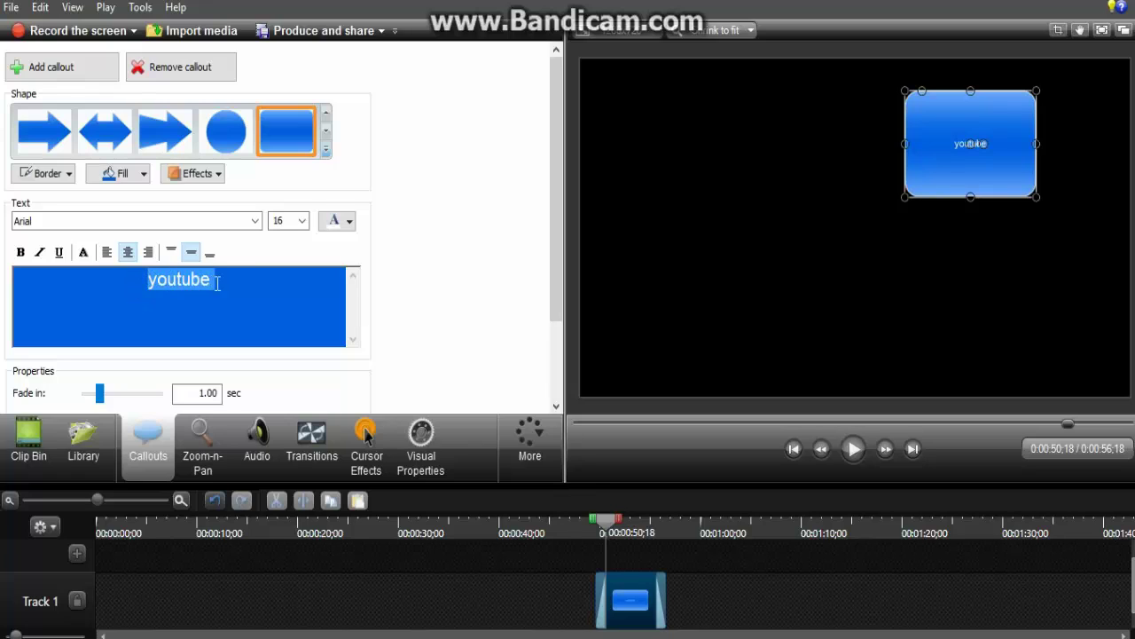
pyautogui.click(301, 221)
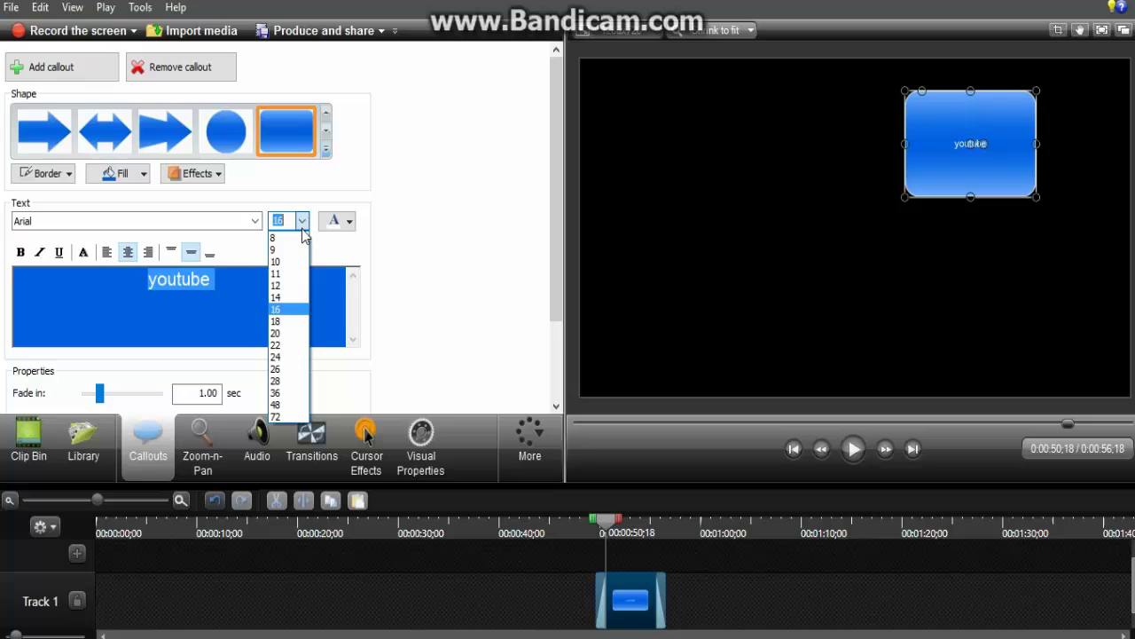
pyautogui.click(290, 368)
pyautogui.click(303, 317)
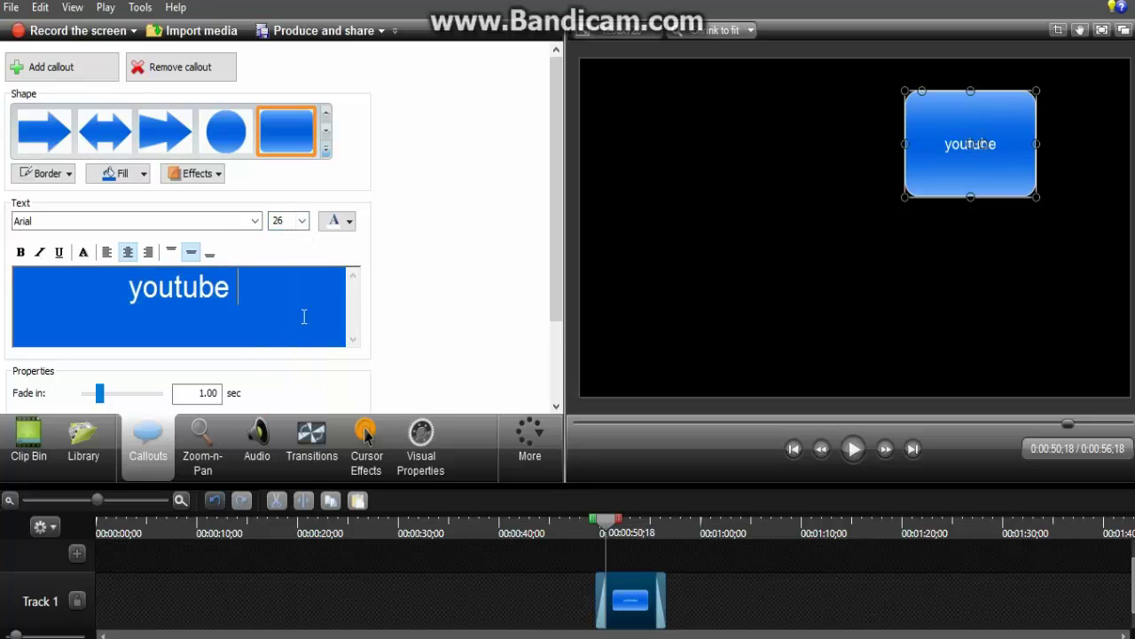
pyautogui.moveTo(968, 154); pyautogui.dragTo(1005, 149)
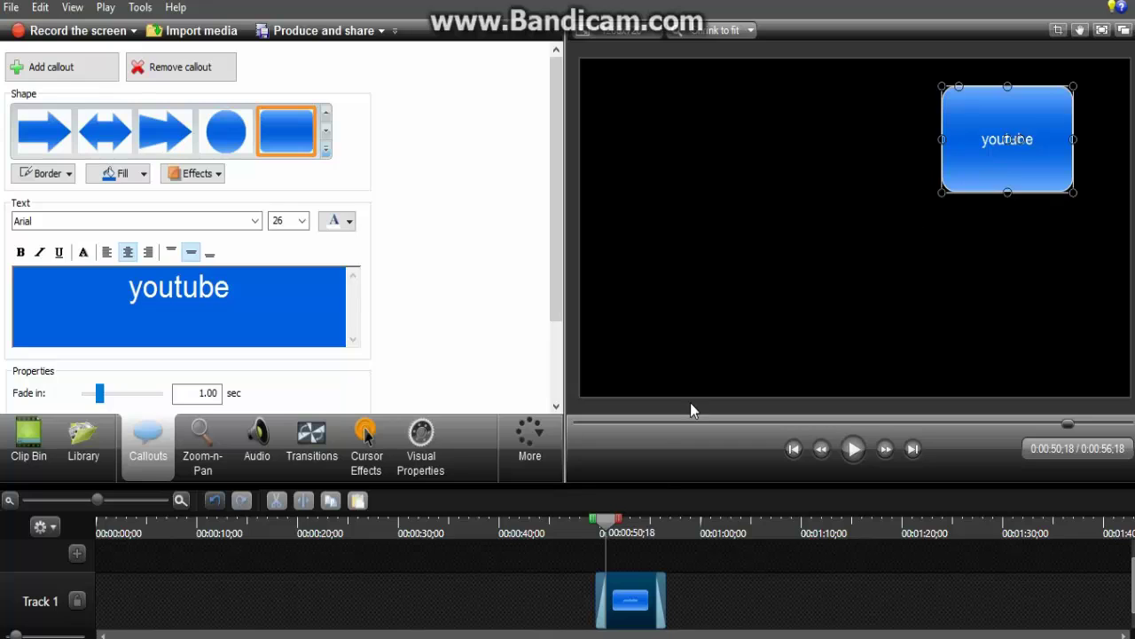
# Try out the callout clip shortened to end at about 0:00:52;15 and delete it from Track 1
pyautogui.moveTo(611, 524); pyautogui.dragTo(579, 531)
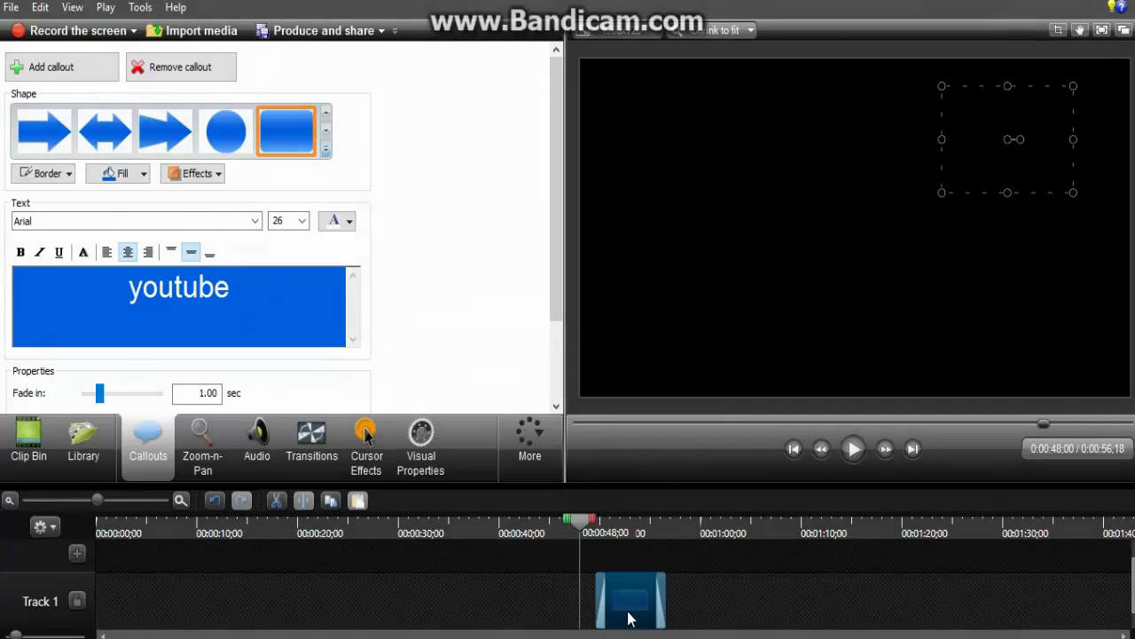
pyautogui.moveTo(664, 603); pyautogui.dragTo(625, 628)
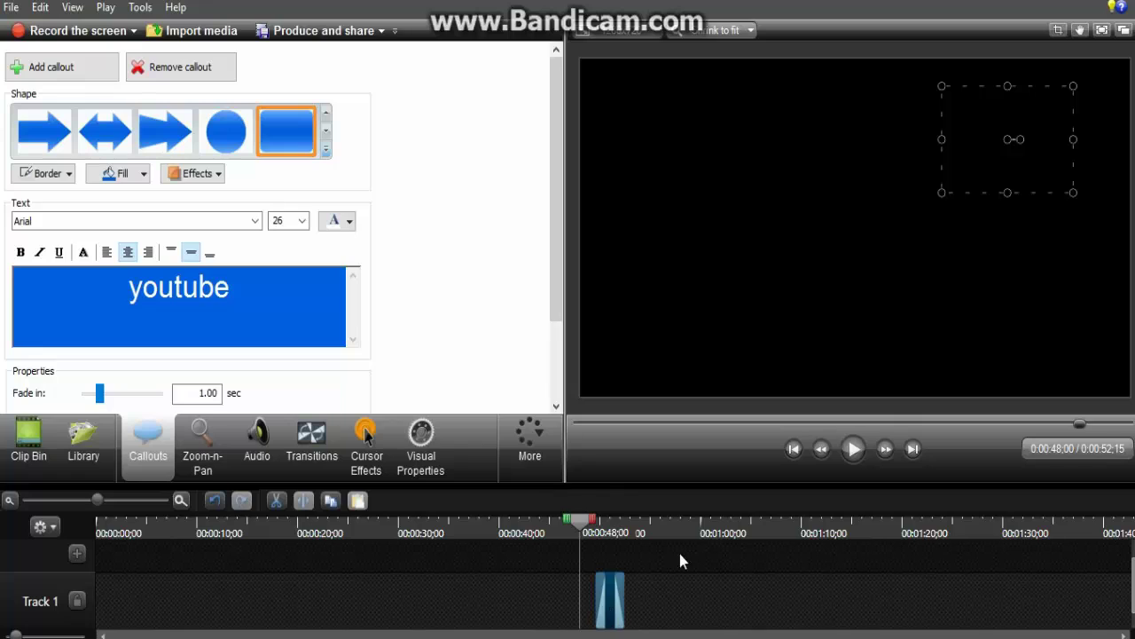
pyautogui.click(854, 452)
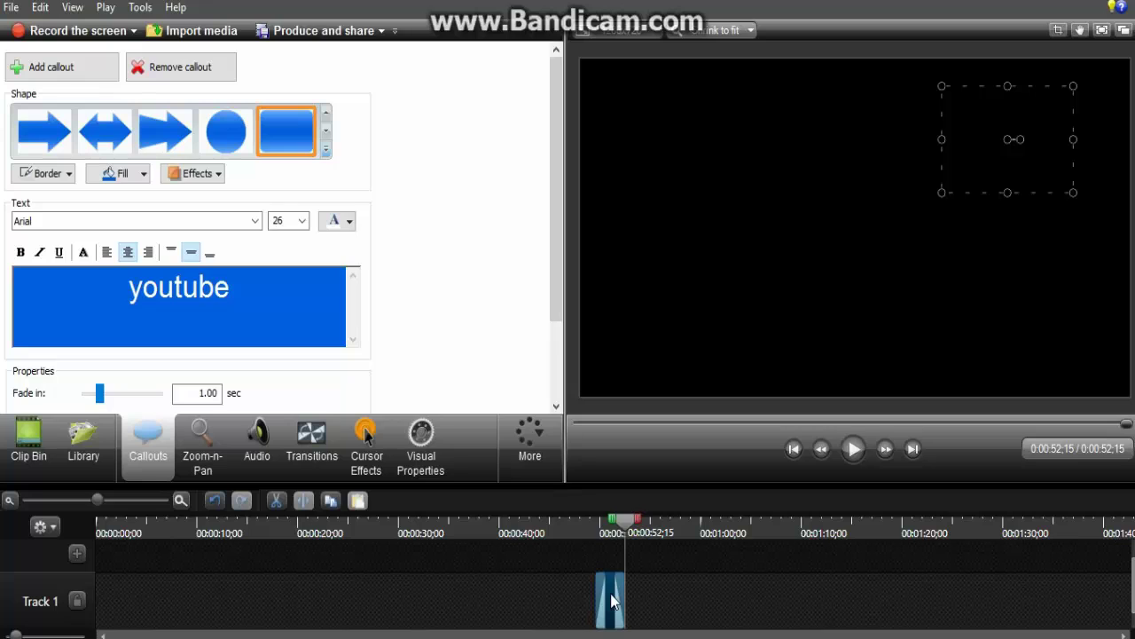
pyautogui.press('Delete')
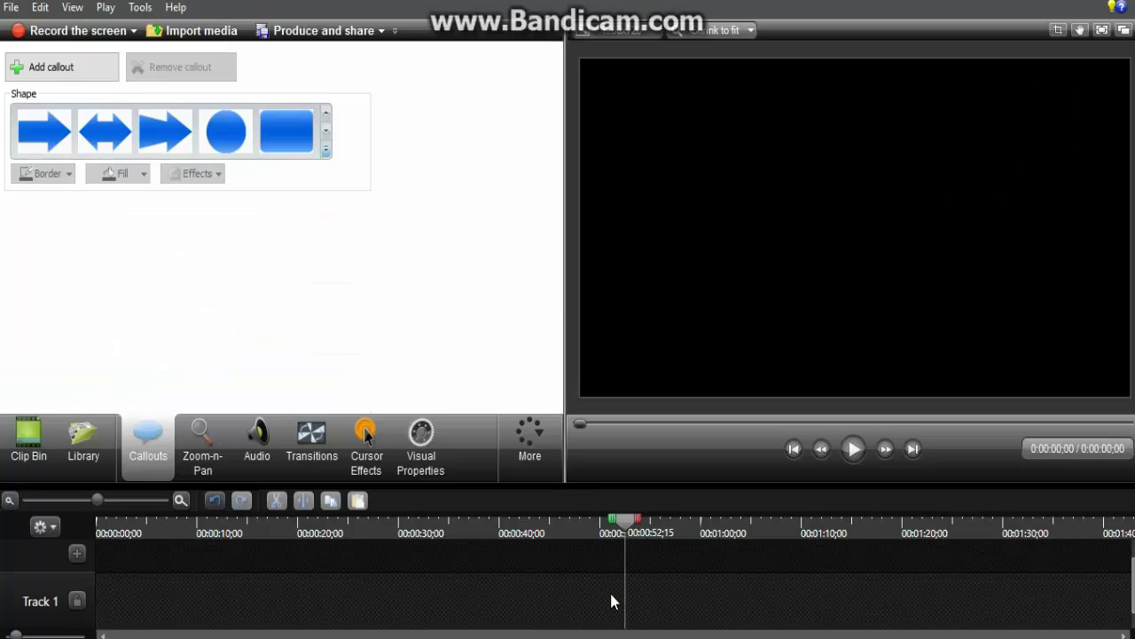
# Look over the full gallery of callout shapes, the Zoom-n-Pan options and the audio editing tools
pyautogui.click(327, 150)
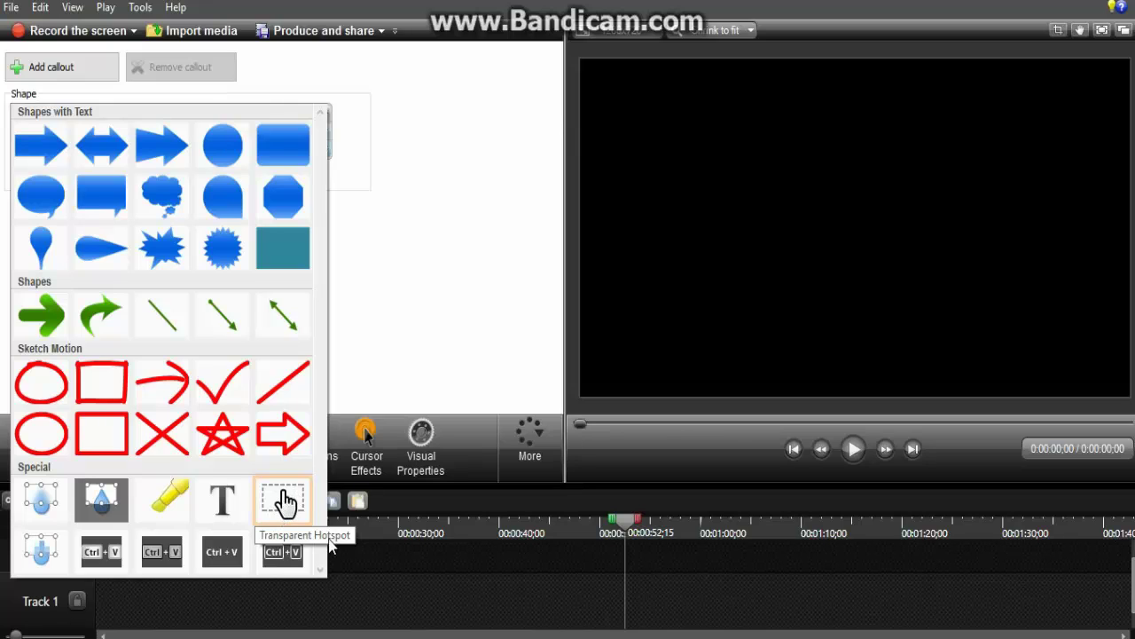
pyautogui.click(419, 299)
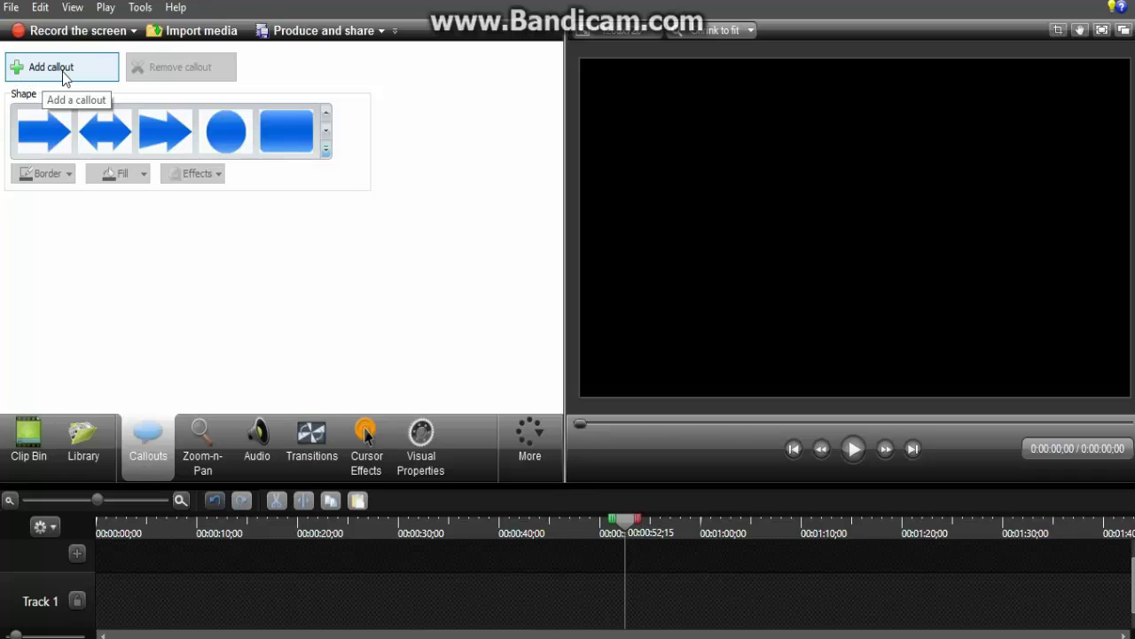
pyautogui.click(325, 150)
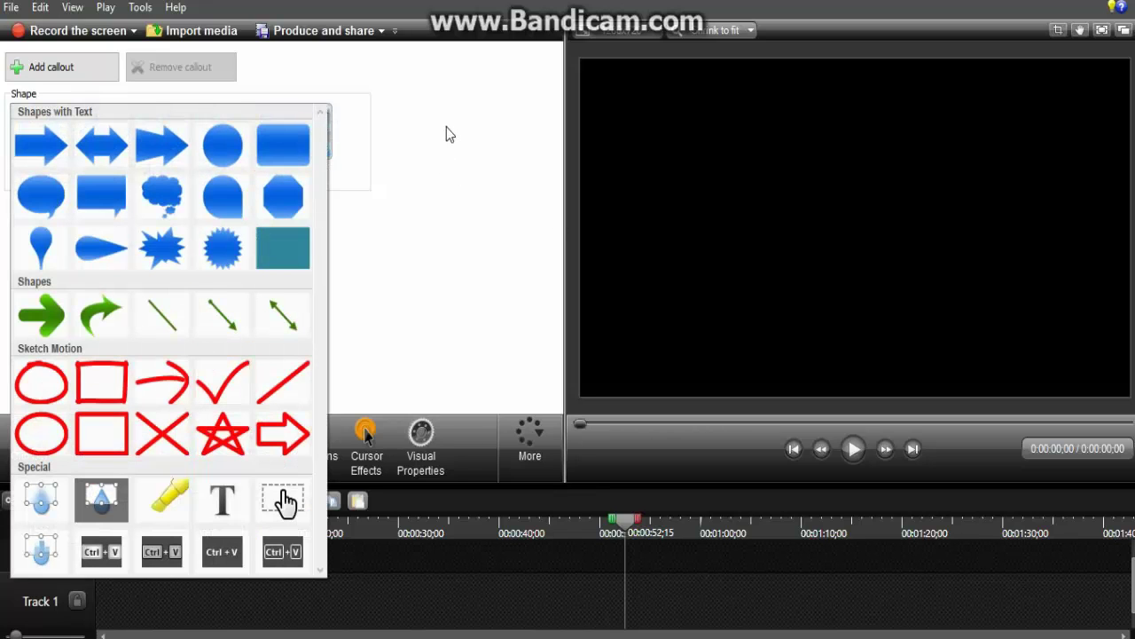
pyautogui.click(439, 170)
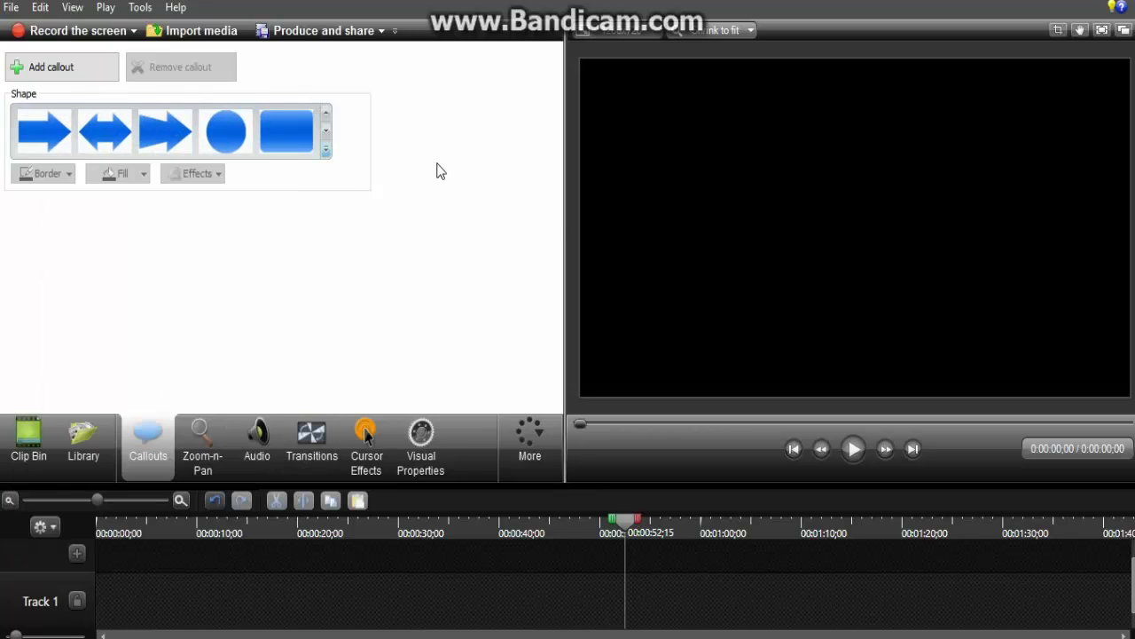
pyautogui.click(207, 459)
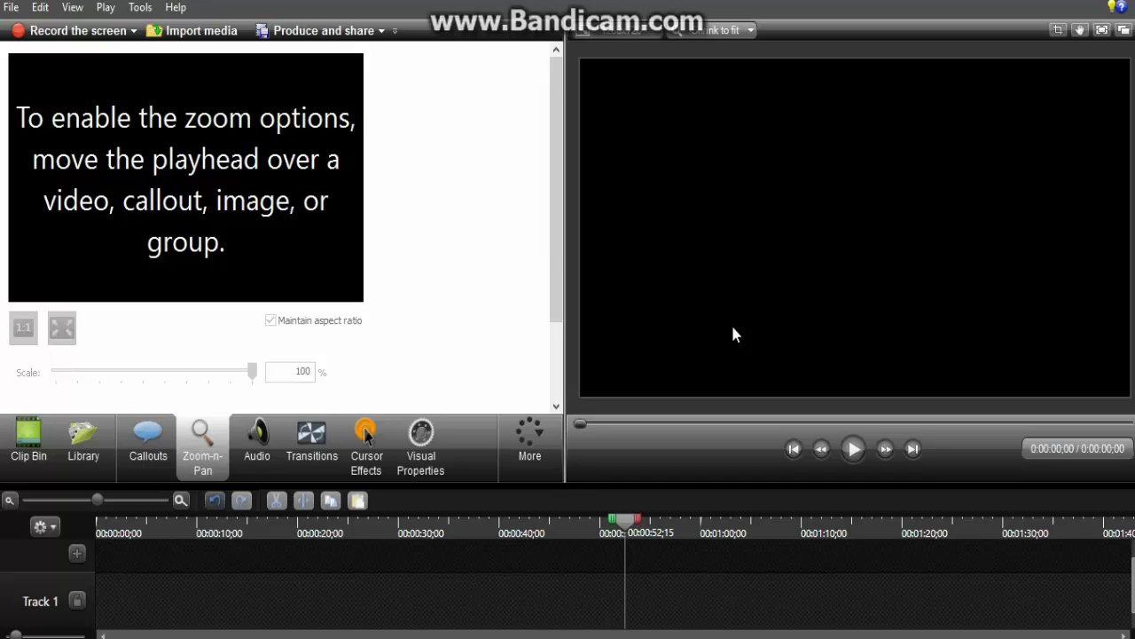
pyautogui.click(255, 451)
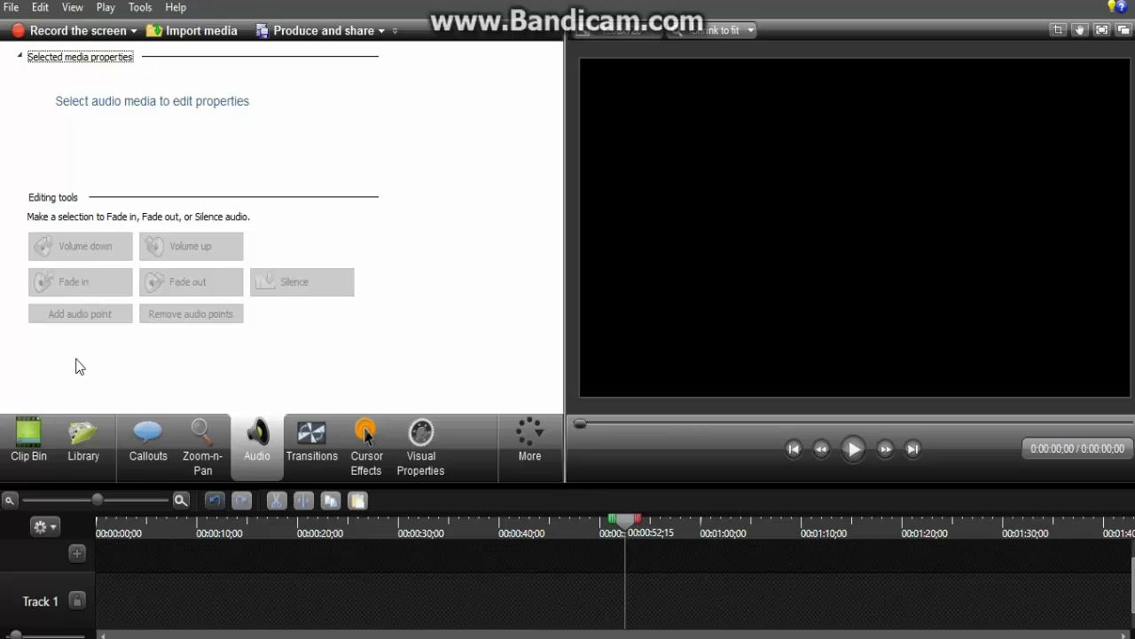
# Add the Dubstep Gaming Mix MP3 from the Clip Bin to Track 1, aligned with the timeline start
pyautogui.click(28, 443)
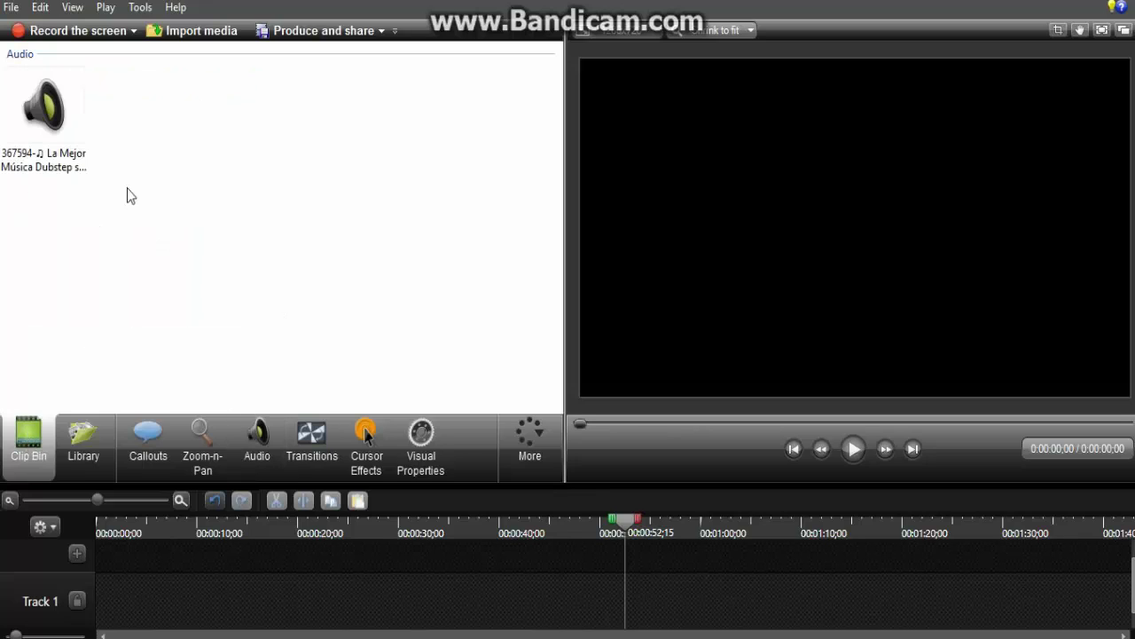
pyautogui.click(44, 89)
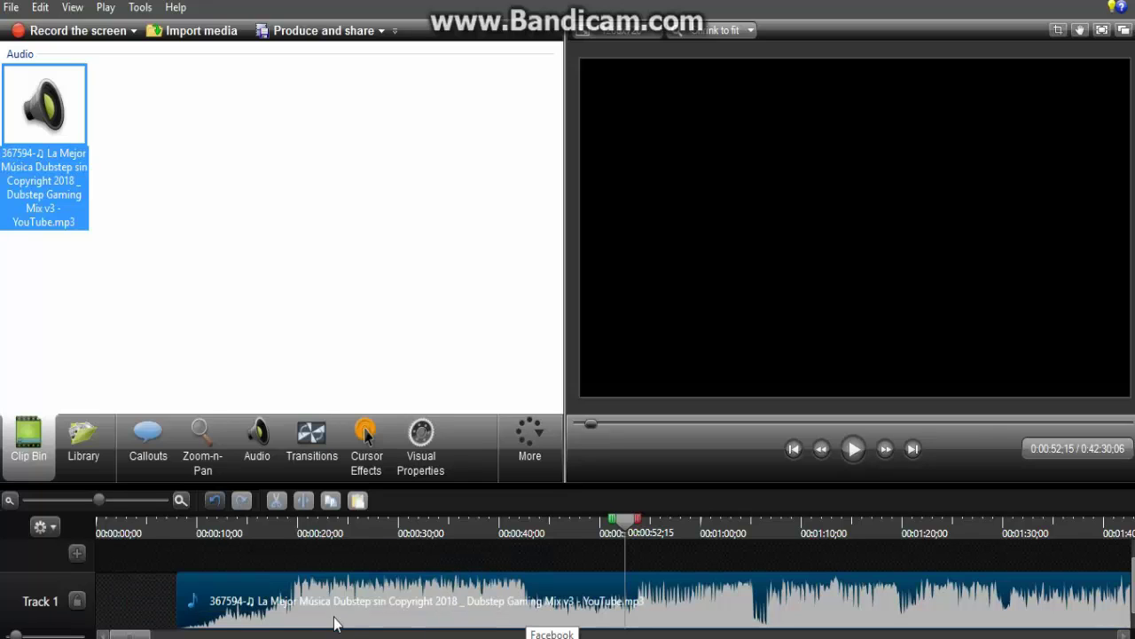
pyautogui.moveTo(337, 621); pyautogui.dragTo(128, 621)
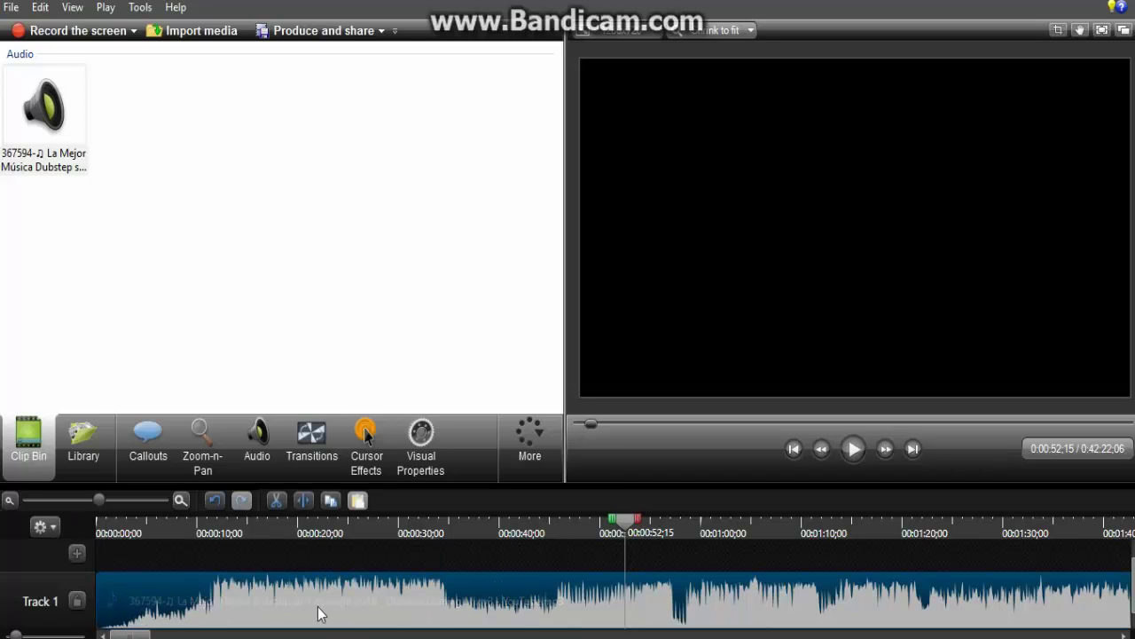
# Shift the music clip to start at about 7 seconds and play it from there until about 0:00:09;27
pyautogui.moveTo(319, 613); pyautogui.dragTo(386, 636)
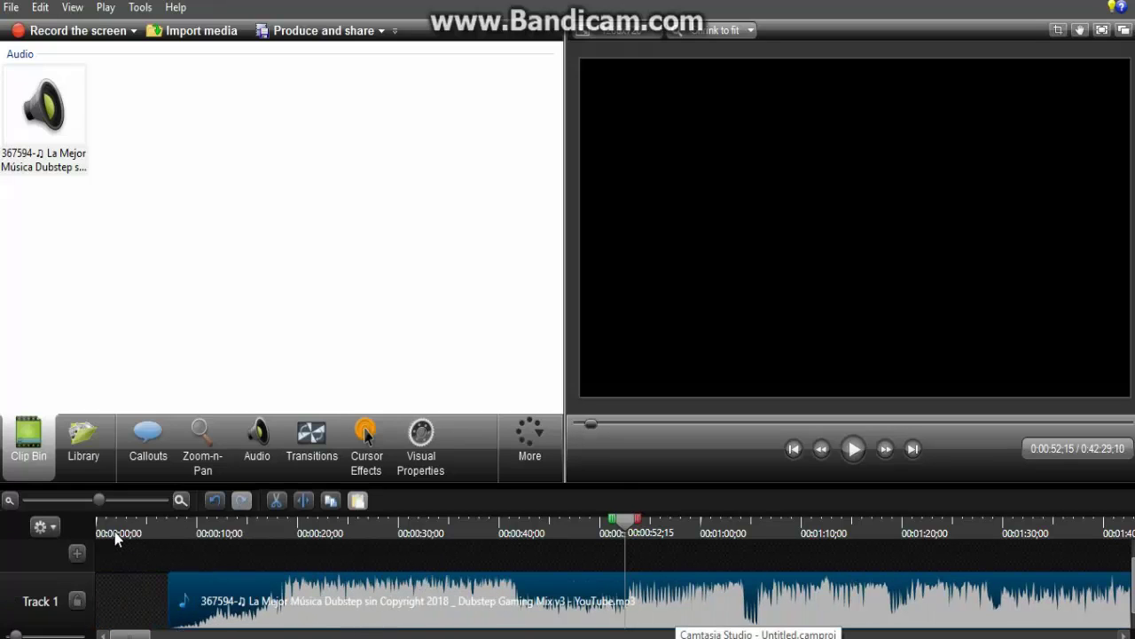
pyautogui.click(179, 530)
pyautogui.moveTo(180, 530); pyautogui.dragTo(136, 530)
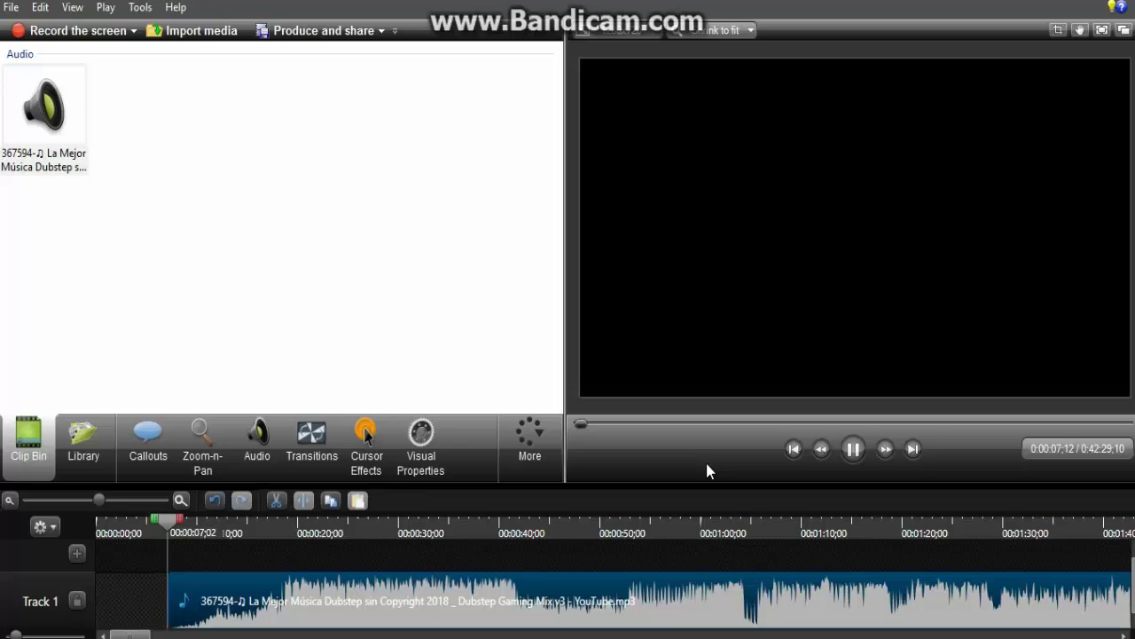
pyautogui.click(853, 450)
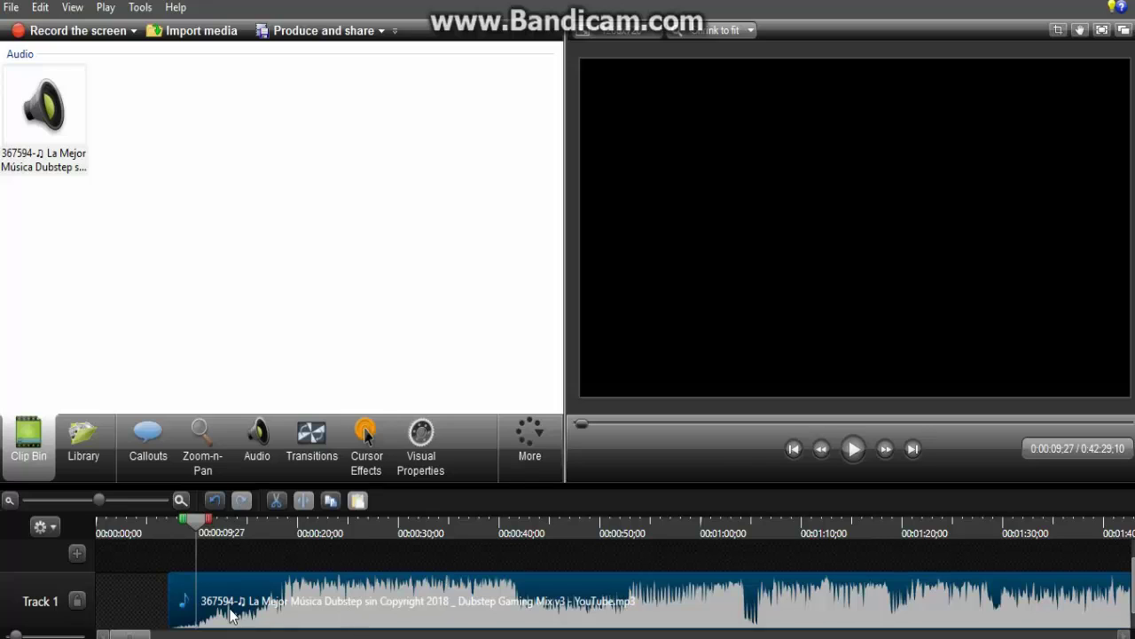
# Move the music clip and the playhead back to the start of the timeline
pyautogui.moveTo(180, 619); pyautogui.dragTo(108, 619)
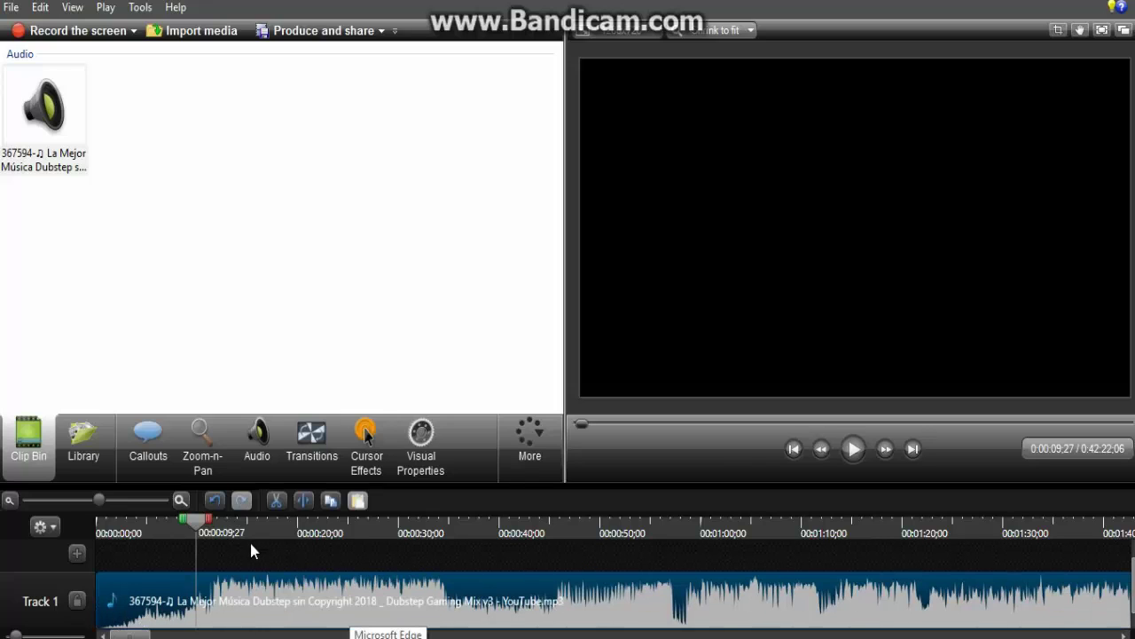
pyautogui.moveTo(194, 526); pyautogui.dragTo(78, 514)
# Lower the music clip's volume in stages to almost nothing, playing it back between changes to check the level
pyautogui.click(261, 468)
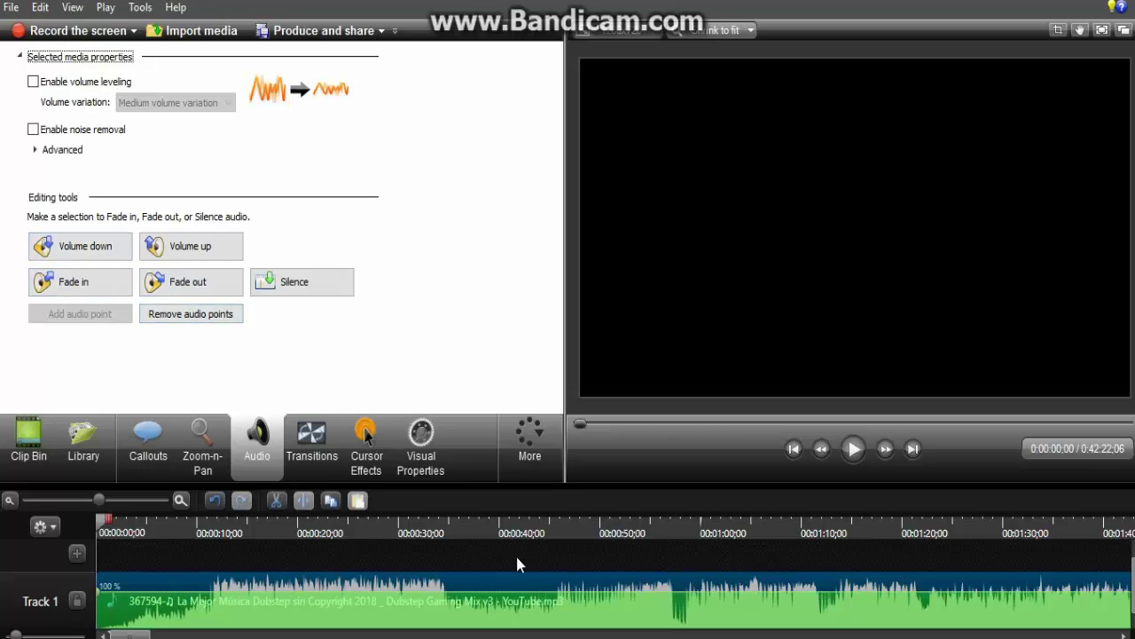
pyautogui.moveTo(532, 585); pyautogui.dragTo(518, 618)
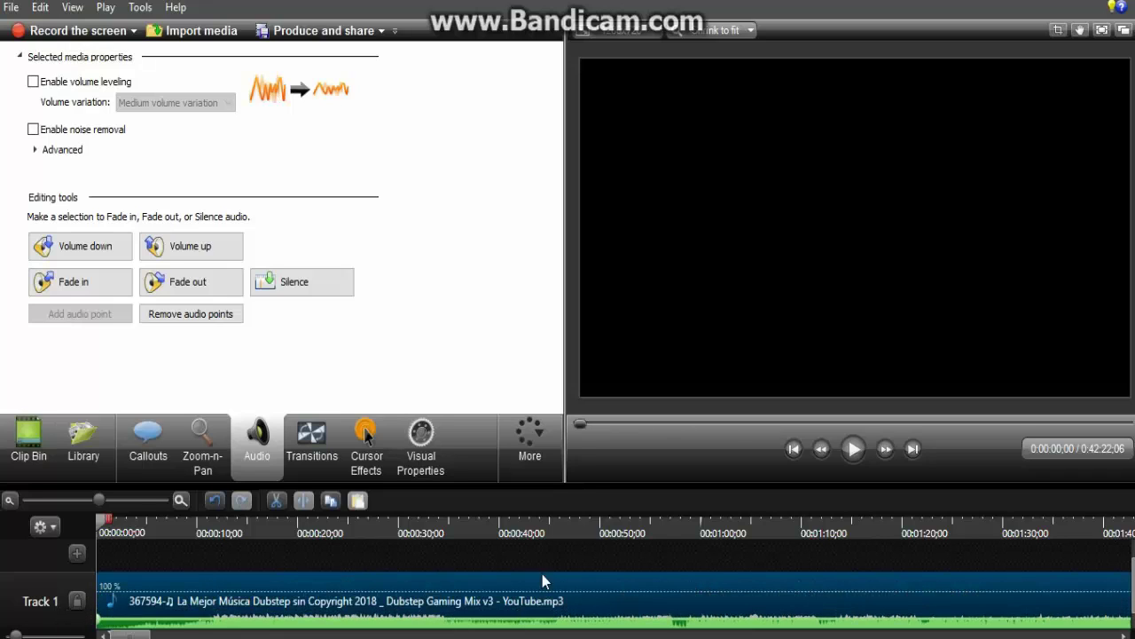
pyautogui.click(853, 455)
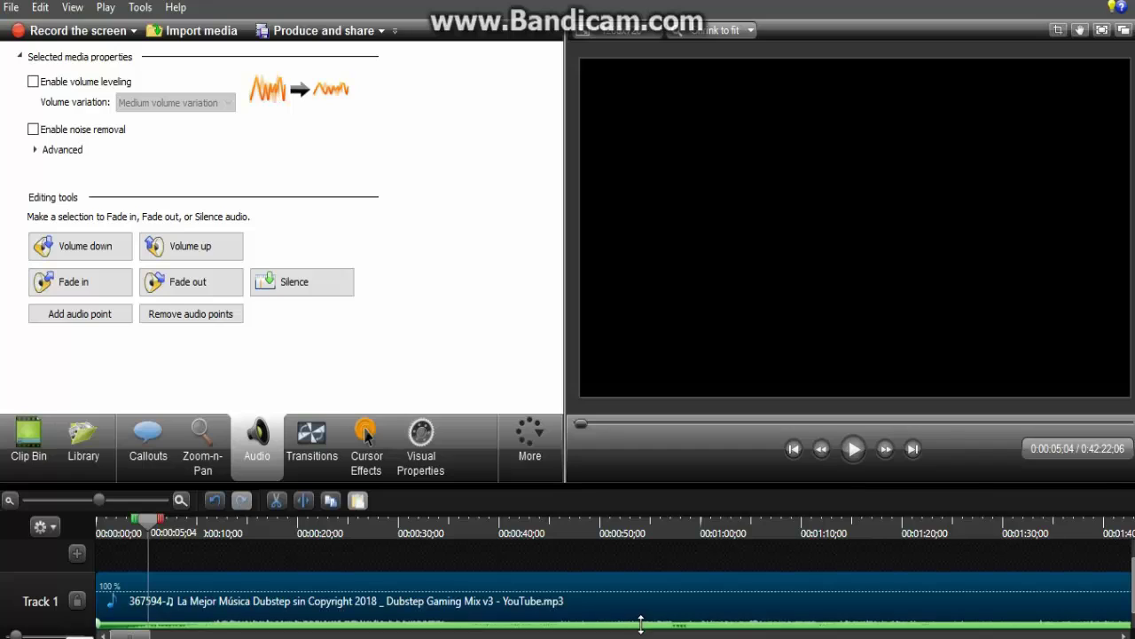
pyautogui.click(848, 456)
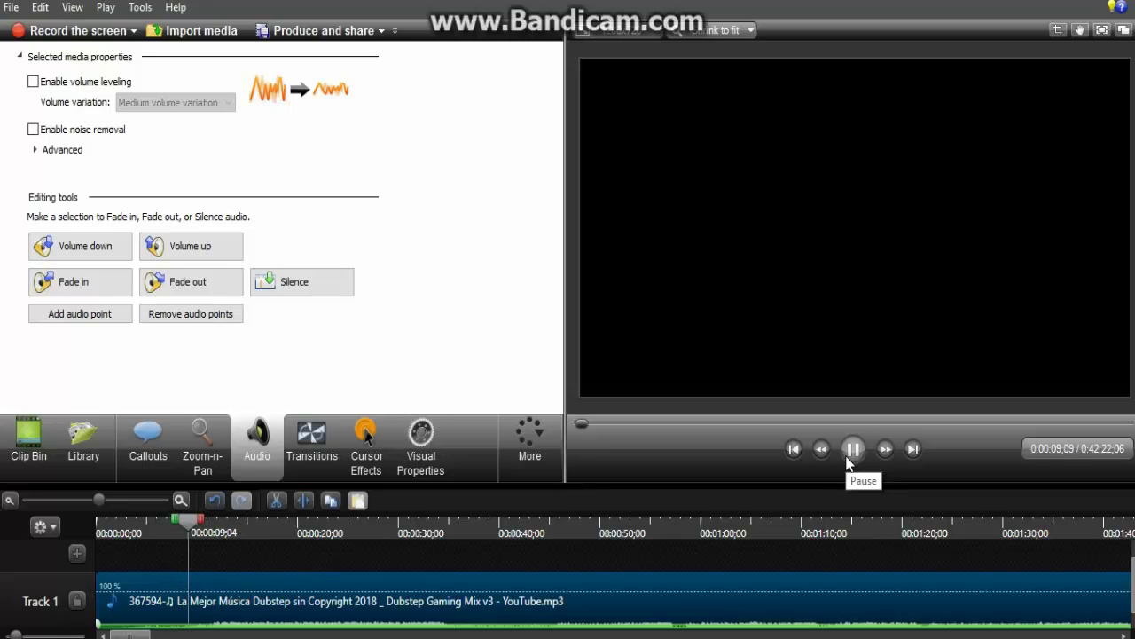
pyautogui.click(853, 450)
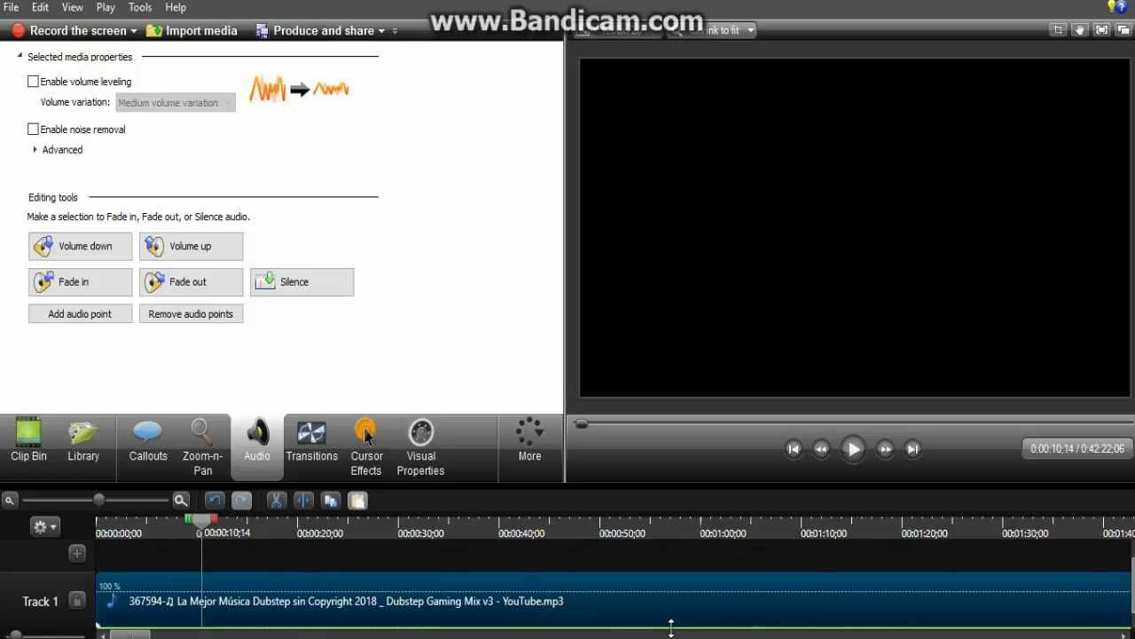
pyautogui.click(853, 449)
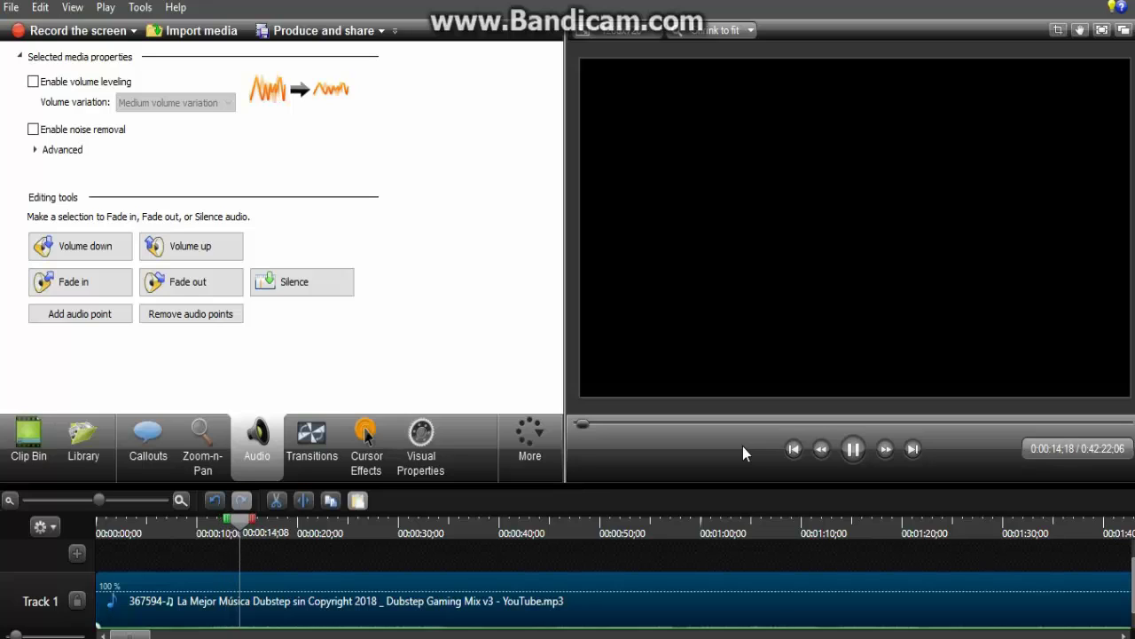
pyautogui.click(854, 451)
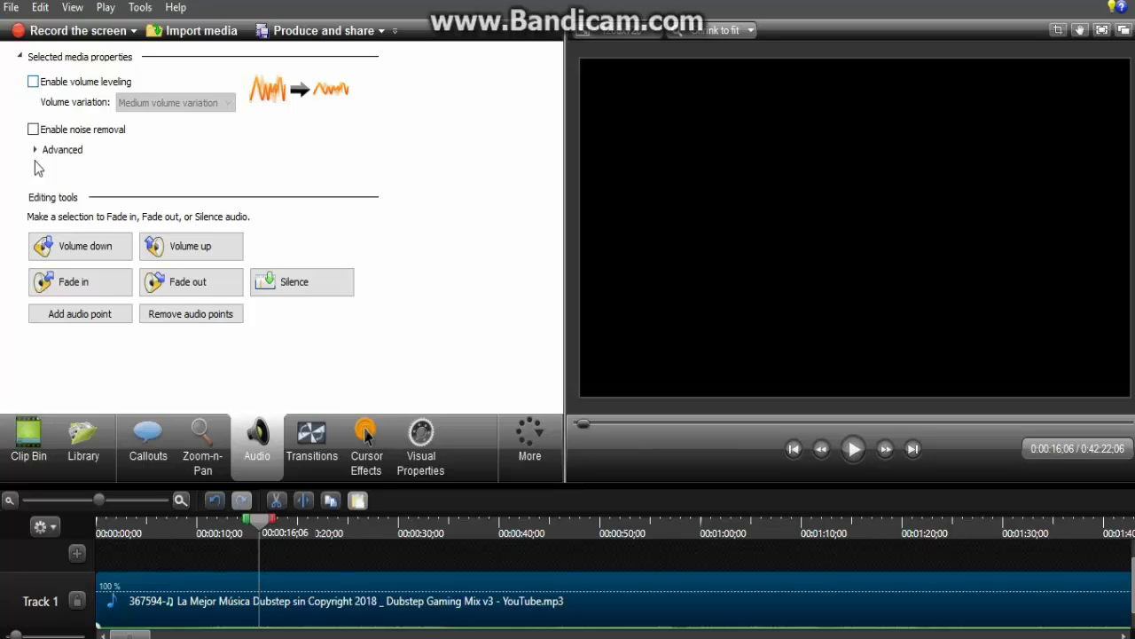
# Silence the music clip on Track 1 and play it back until about 0:00:19;11 to check the result
pyautogui.click(296, 290)
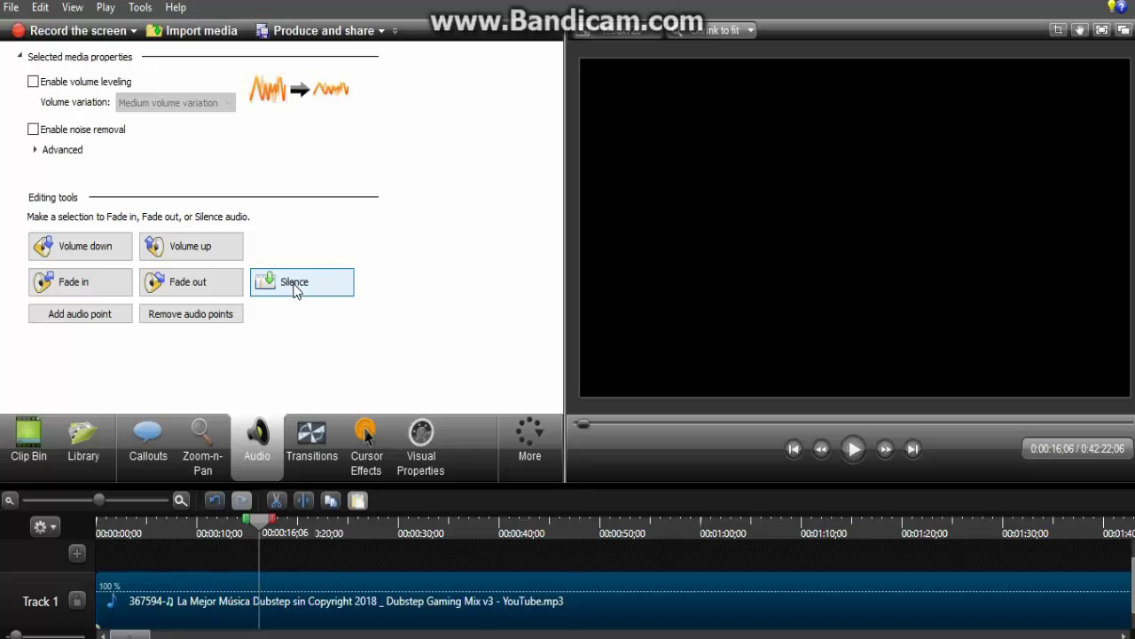
pyautogui.click(854, 449)
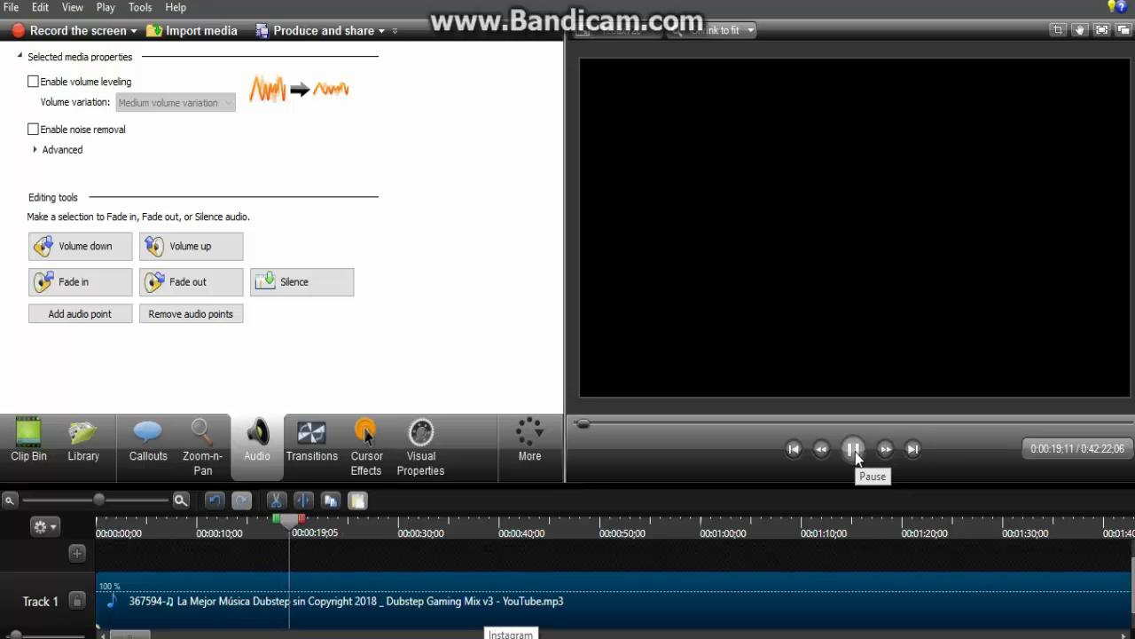
pyautogui.click(855, 452)
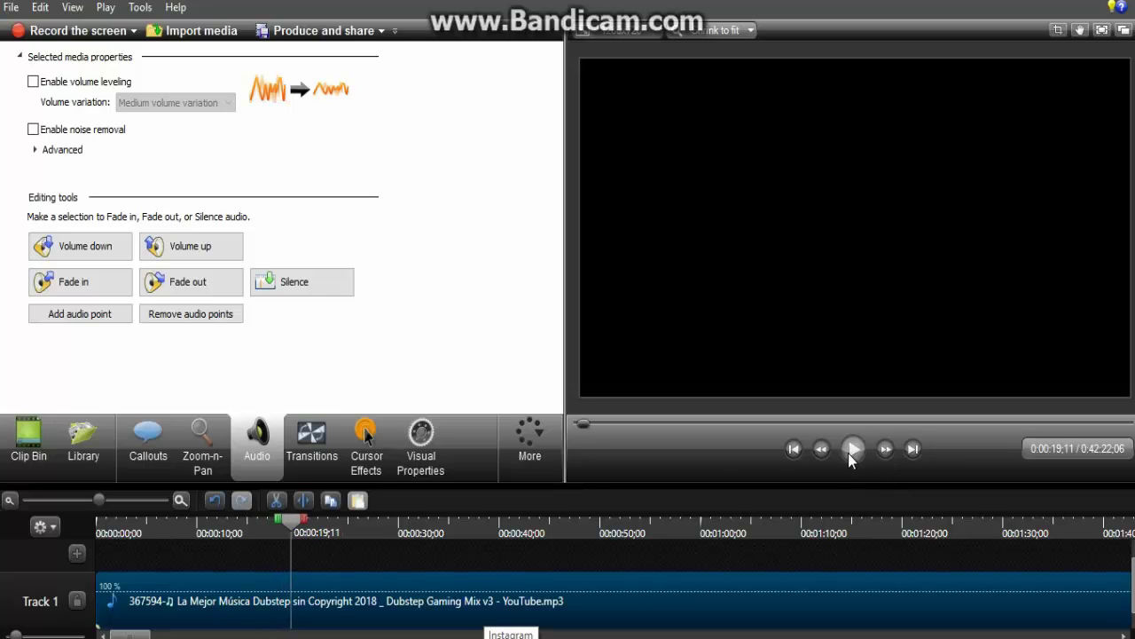
# Open the transitions collection and preview the Cube rotate, Circle reveal, Fade, Blinds and Barn transitions
pyautogui.click(307, 470)
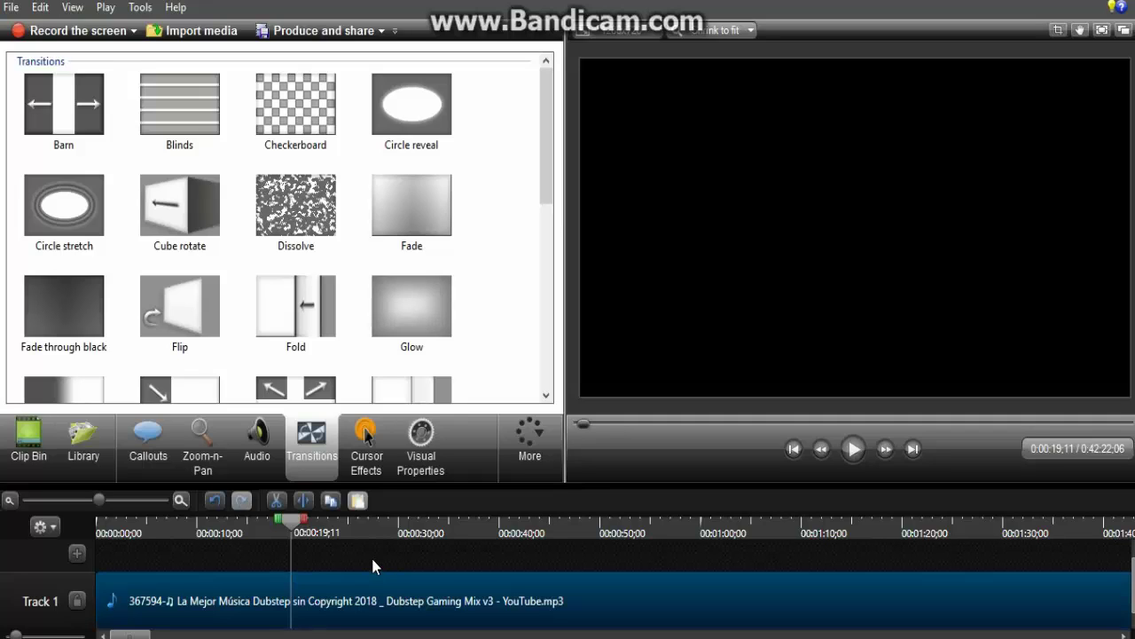
pyautogui.click(195, 213)
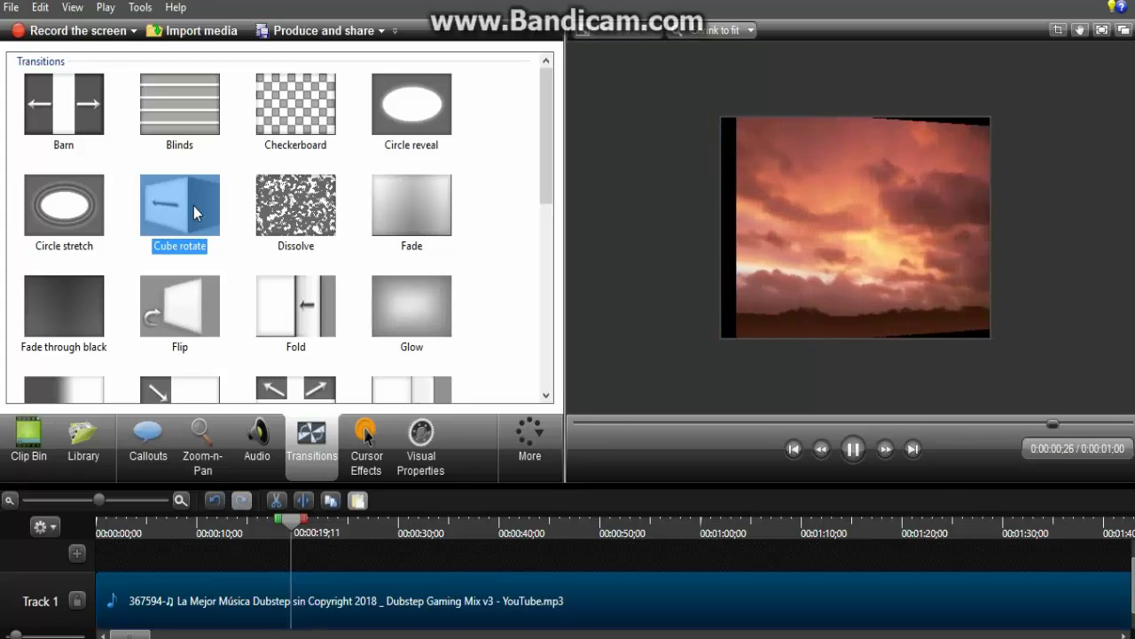
pyautogui.click(419, 116)
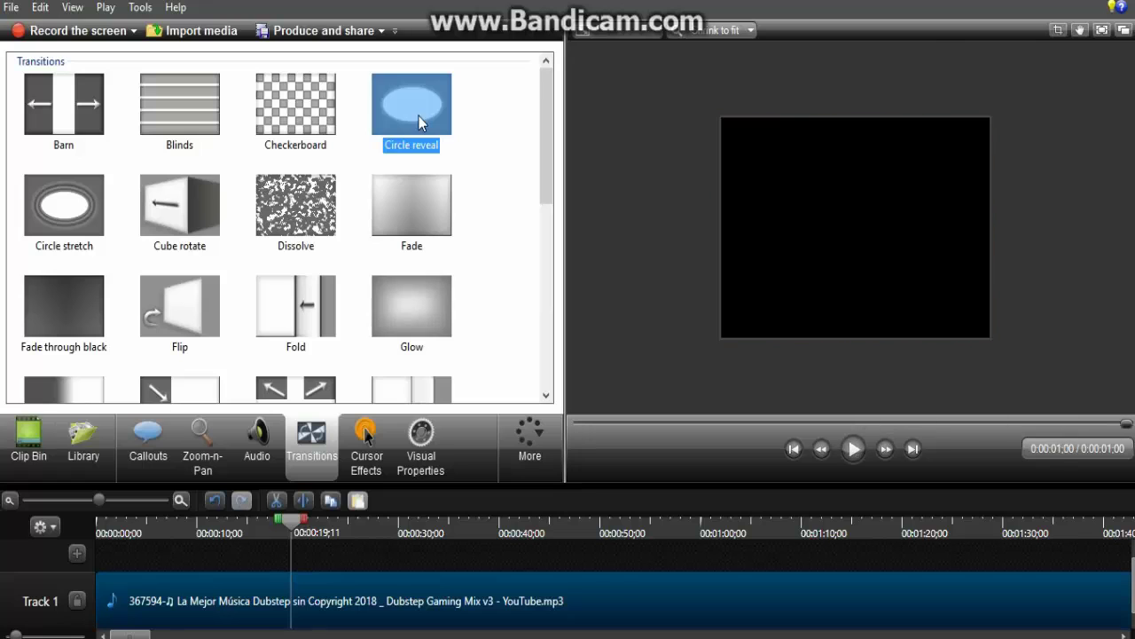
pyautogui.click(396, 221)
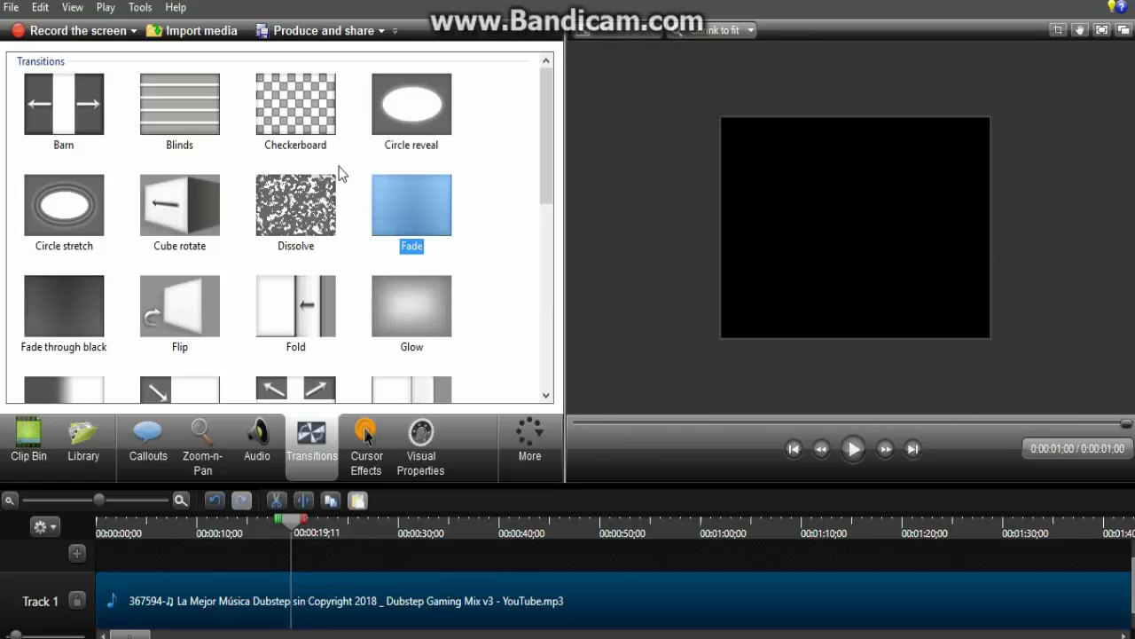
pyautogui.click(187, 128)
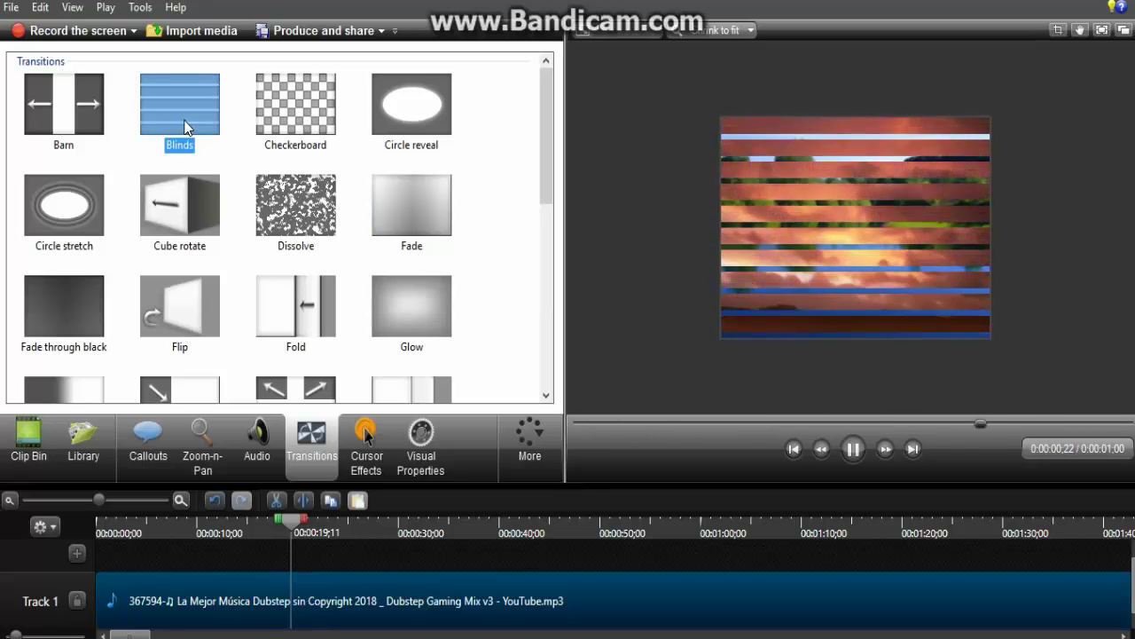
pyautogui.click(55, 103)
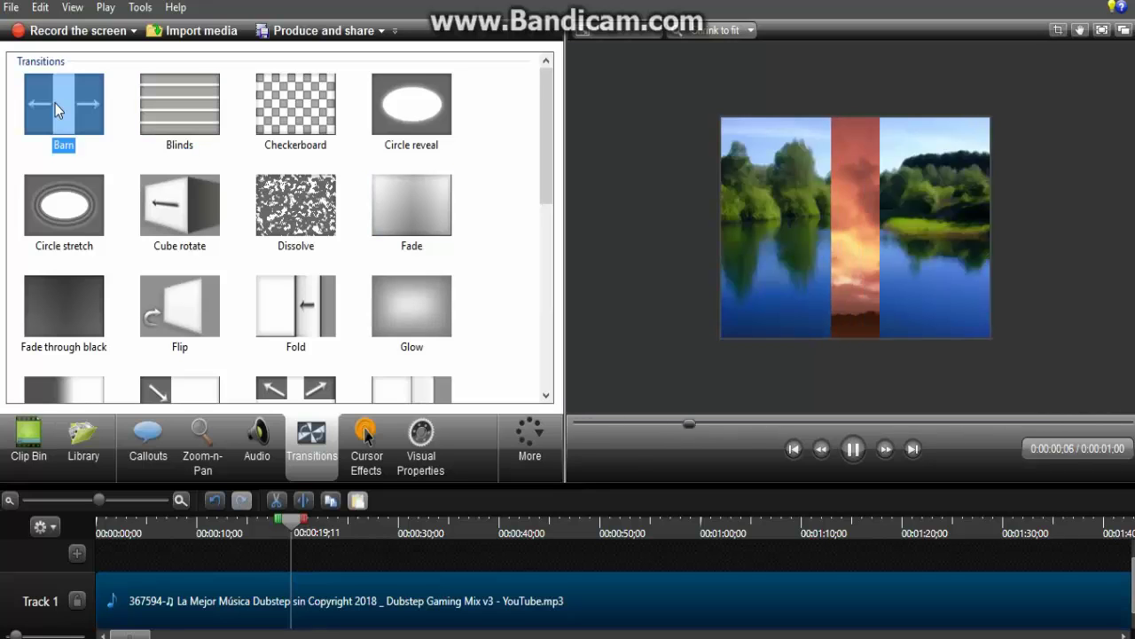
# Preview the Circle stretch, Fade through black, Flip, Fold and Glow transitions
pyautogui.click(66, 220)
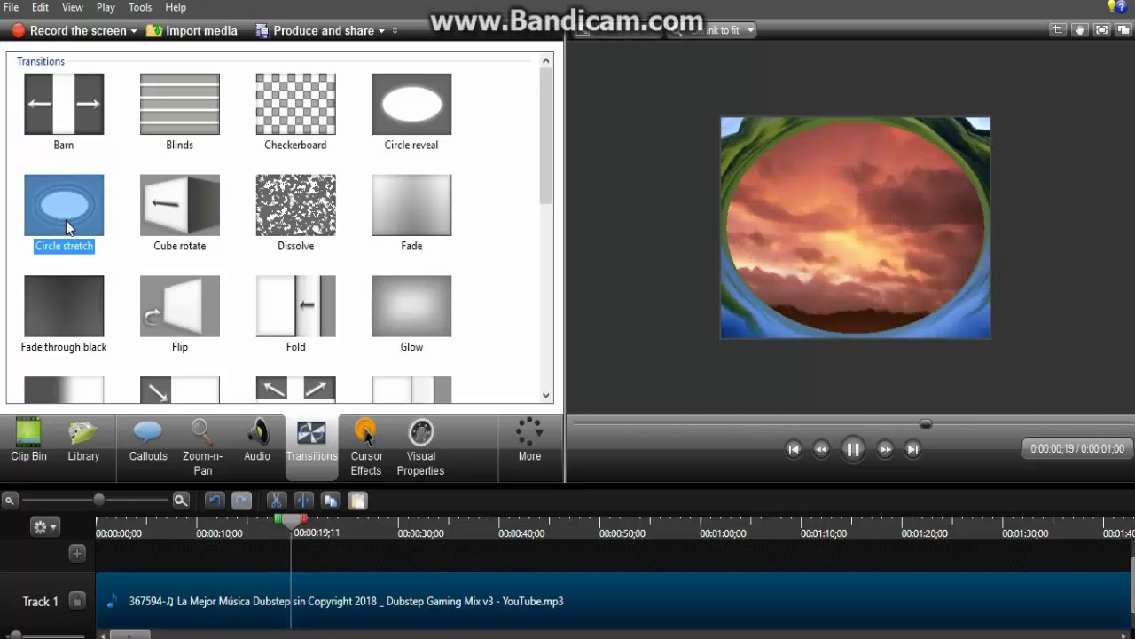
pyautogui.click(57, 326)
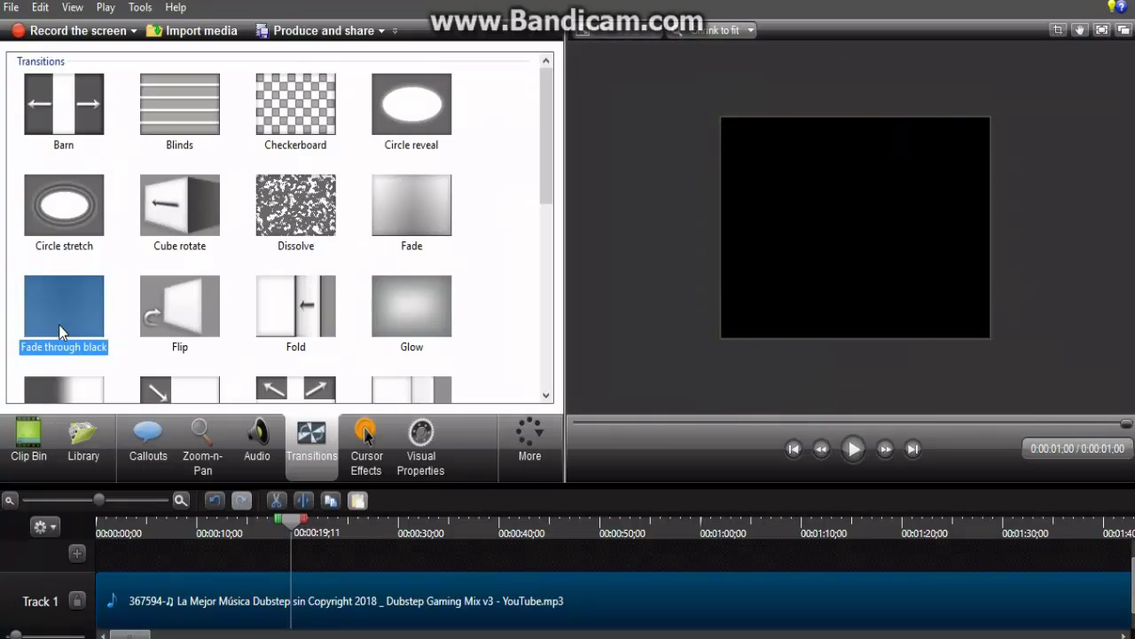
pyautogui.click(170, 312)
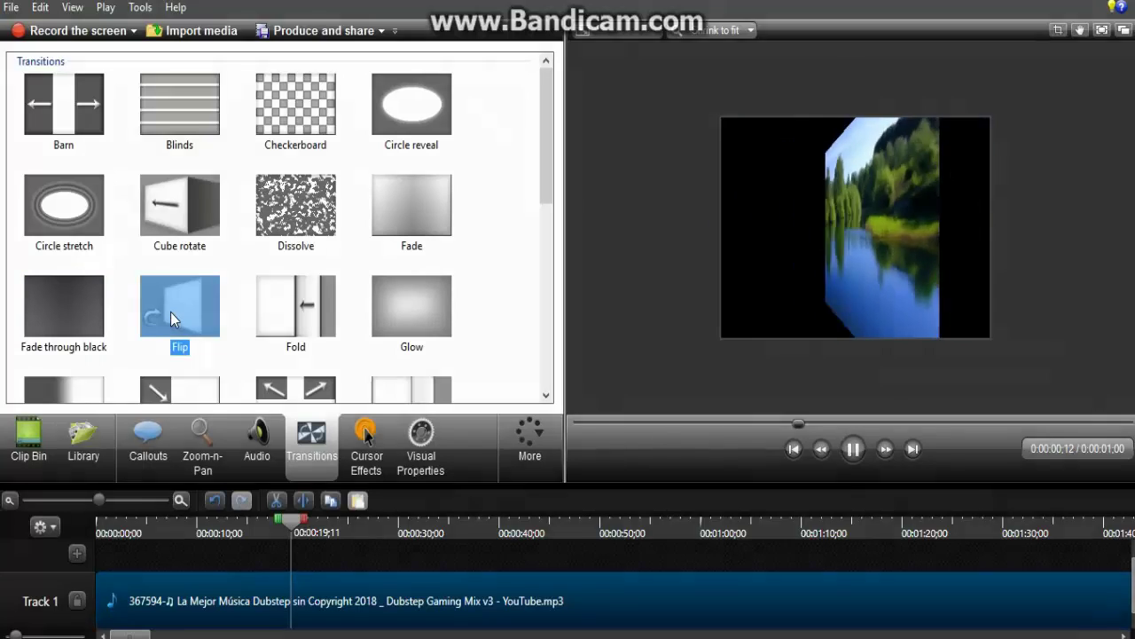
pyautogui.click(287, 311)
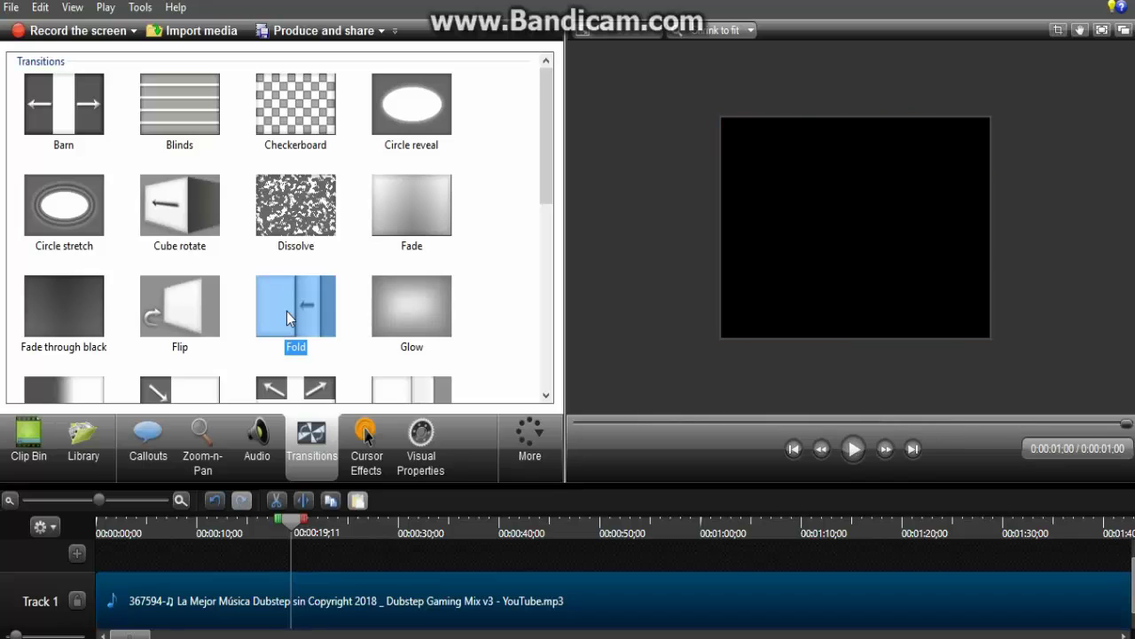
pyautogui.click(393, 303)
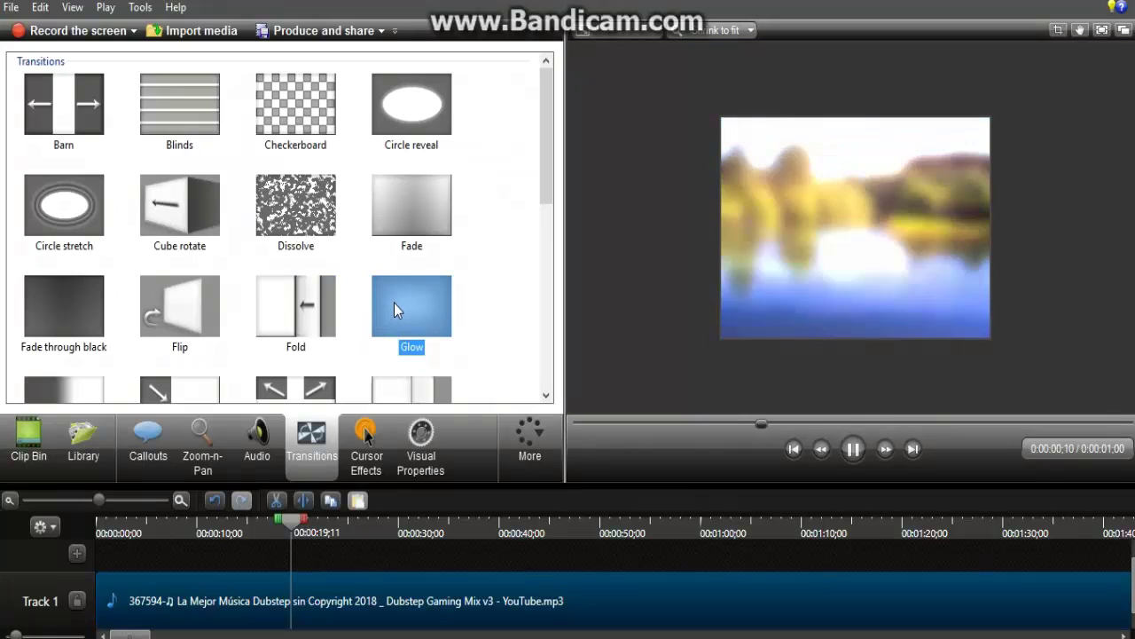
# Preview the Slide left and Ripple transitions and look through the rest of the transitions collection
pyautogui.scroll(-3, 394, 302)
pyautogui.click(394, 302)
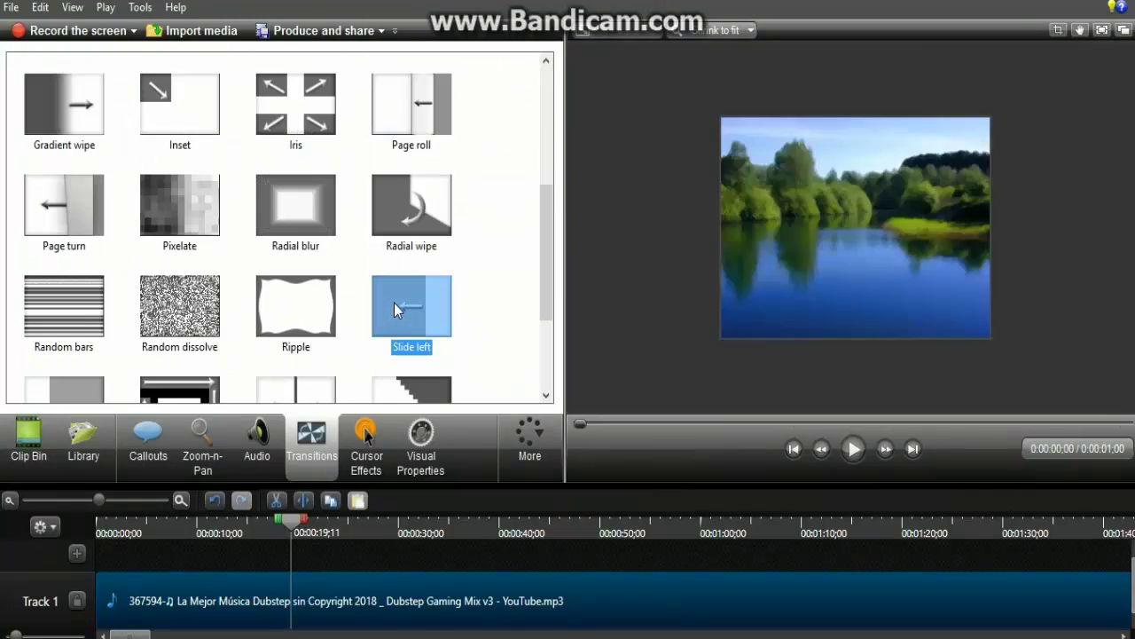
pyautogui.click(320, 312)
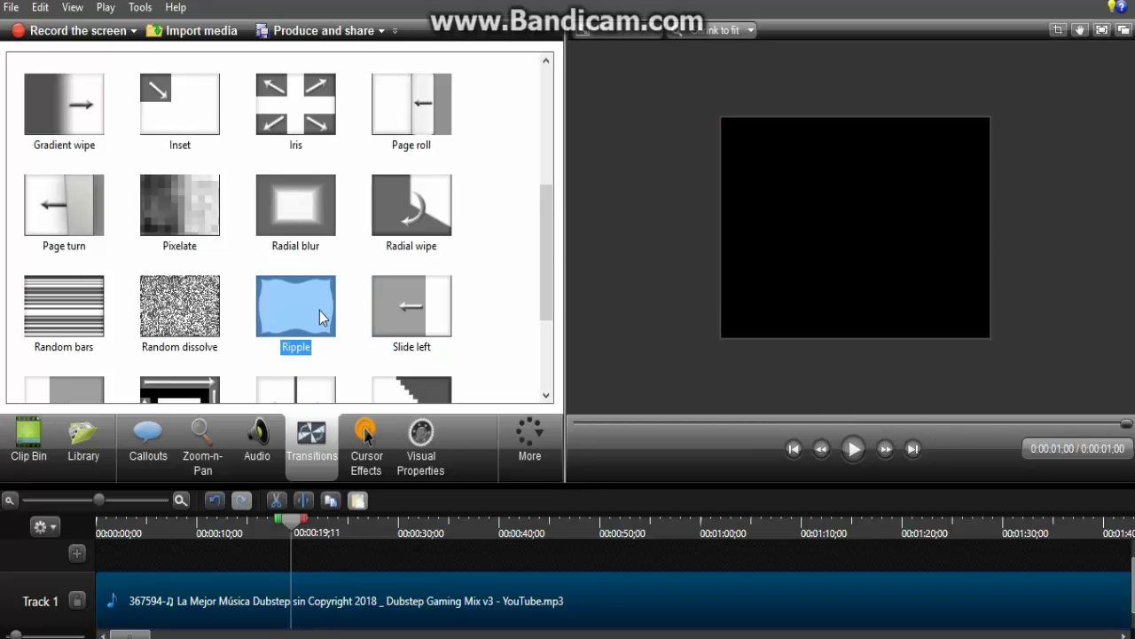
pyautogui.scroll(-2, 320, 314)
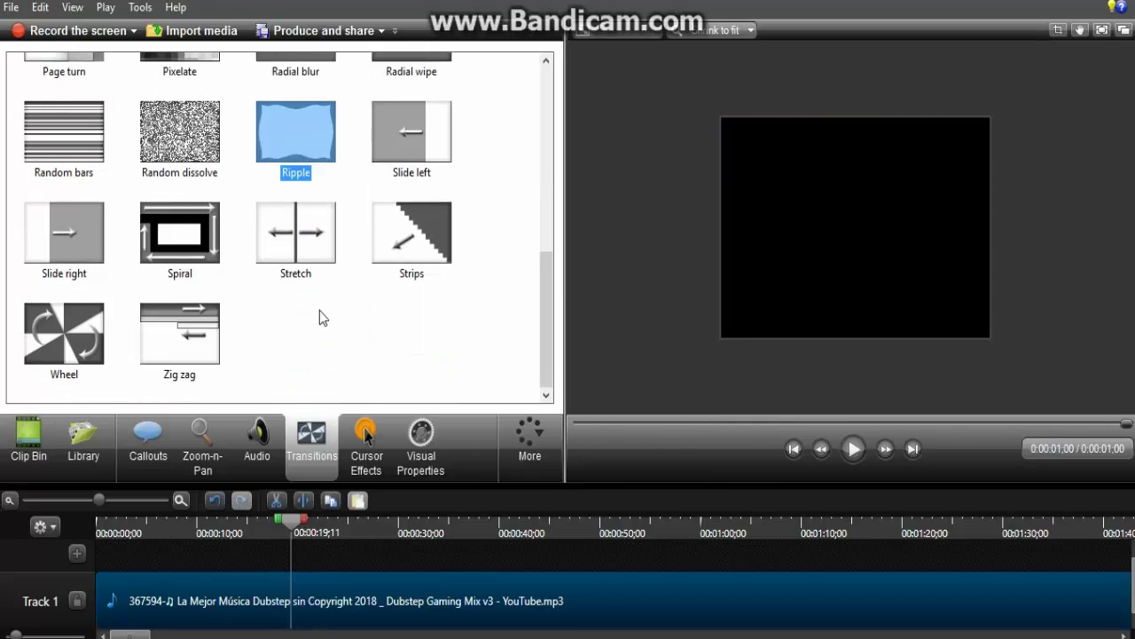
pyautogui.scroll(6, 319, 310)
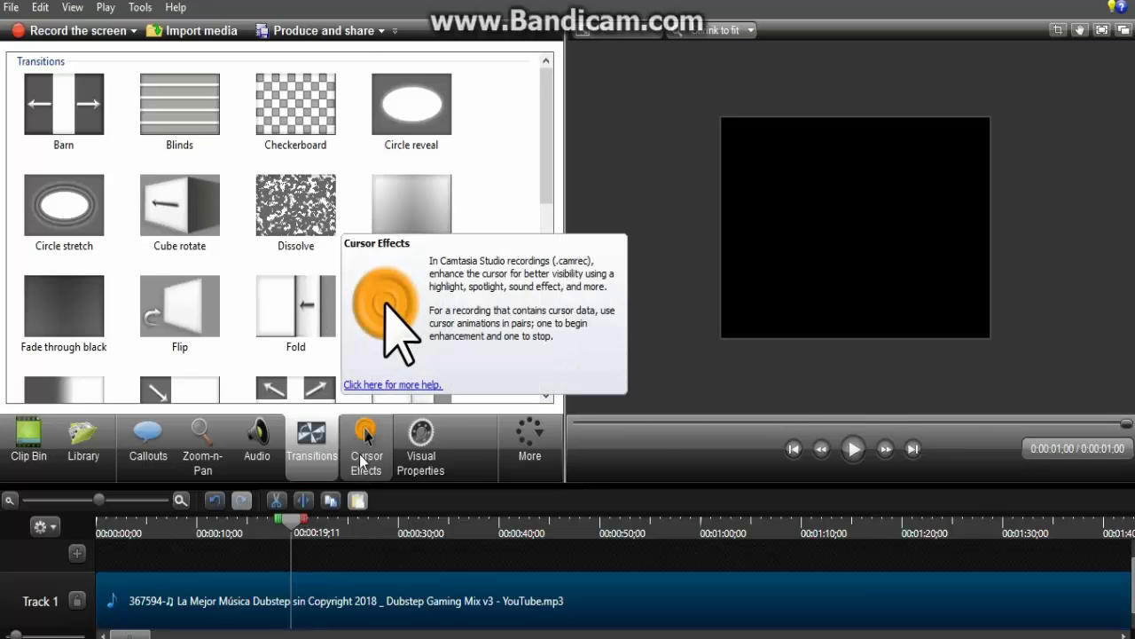
# Examine the Cursor Effects, Visual Properties and Voice Narration options
pyautogui.click(359, 454)
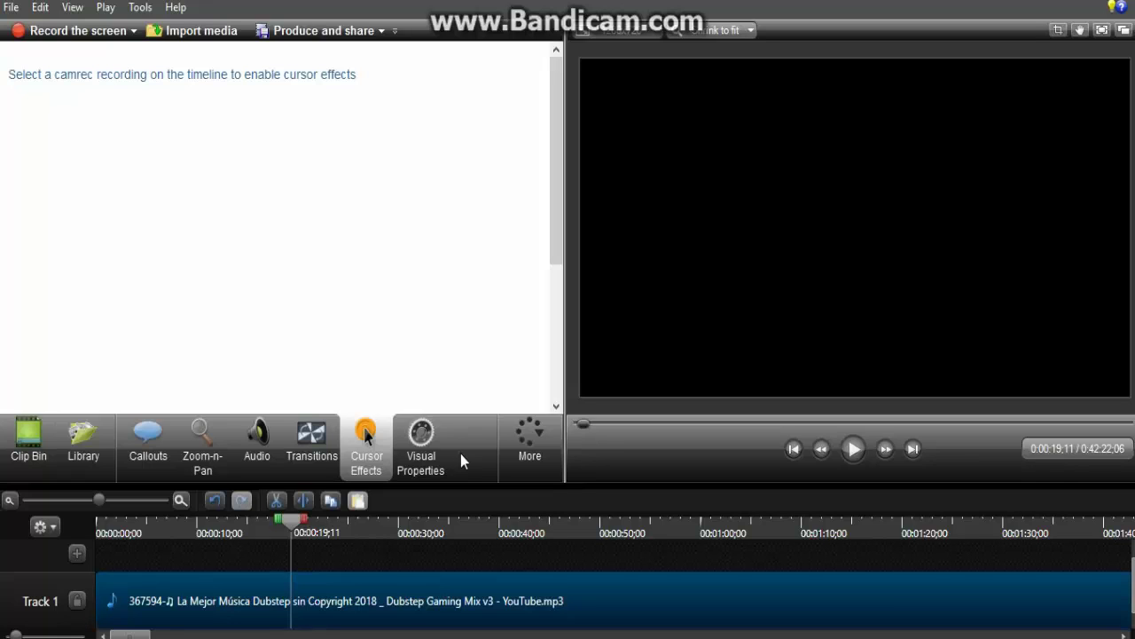
pyautogui.click(430, 452)
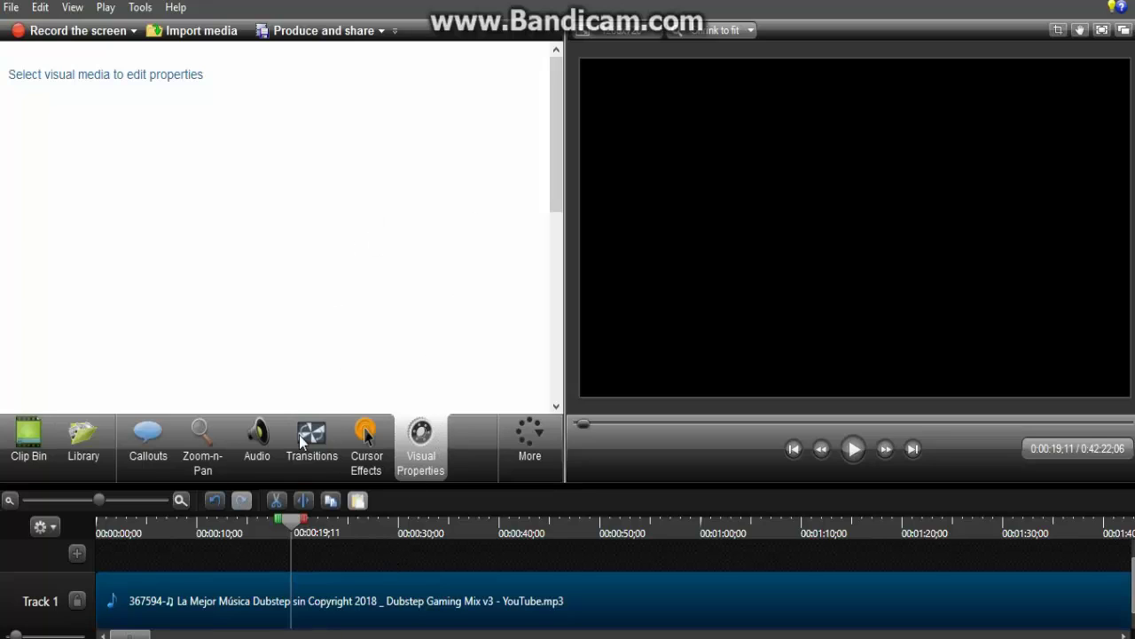
pyautogui.click(521, 450)
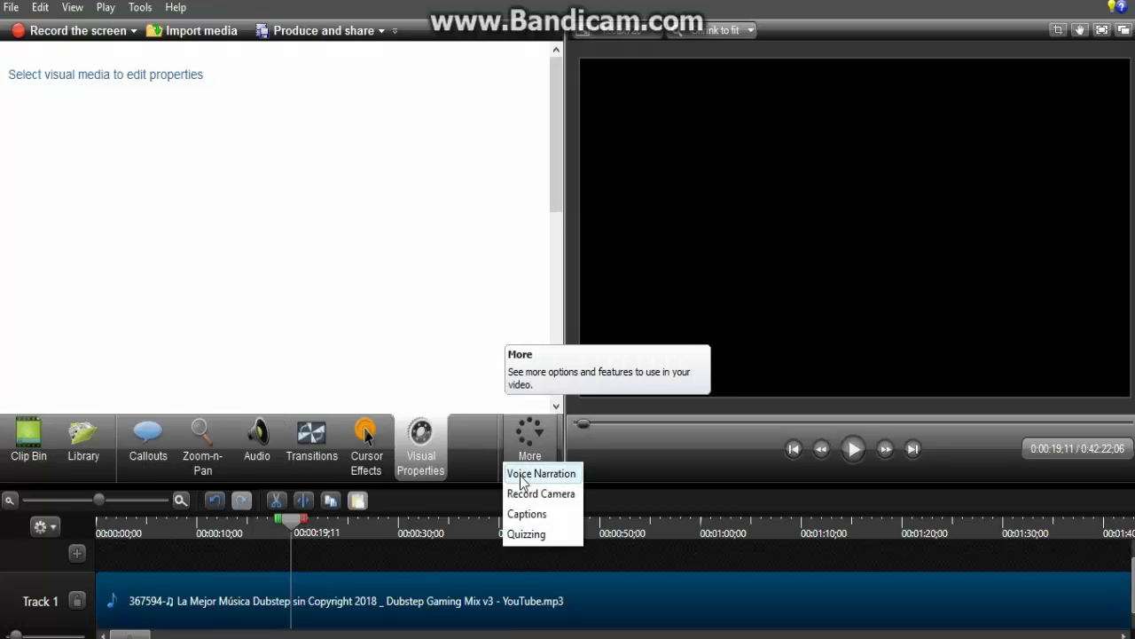
pyautogui.click(520, 475)
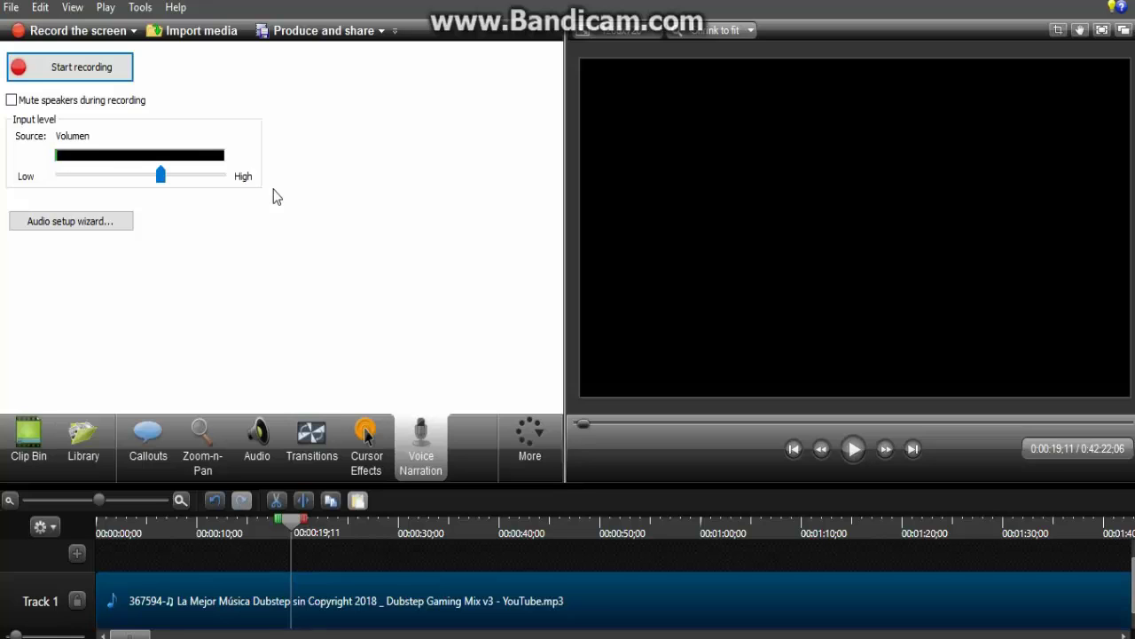
# Check which additional editing tools are offered besides Voice Narration, and return to the Clip Bin
pyautogui.click(529, 453)
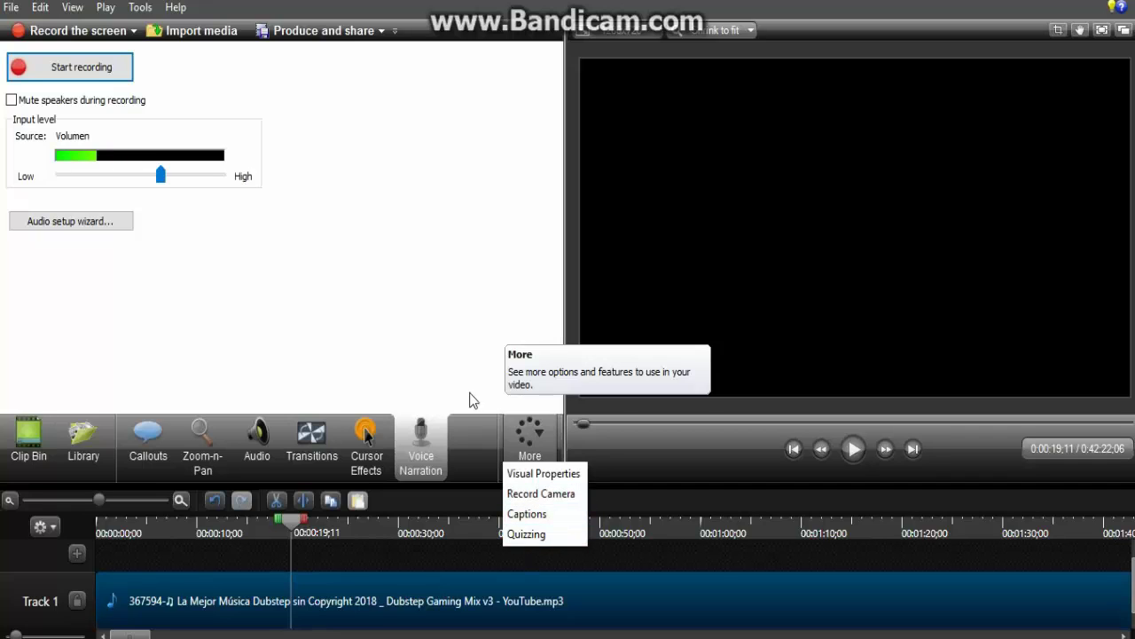
pyautogui.click(454, 328)
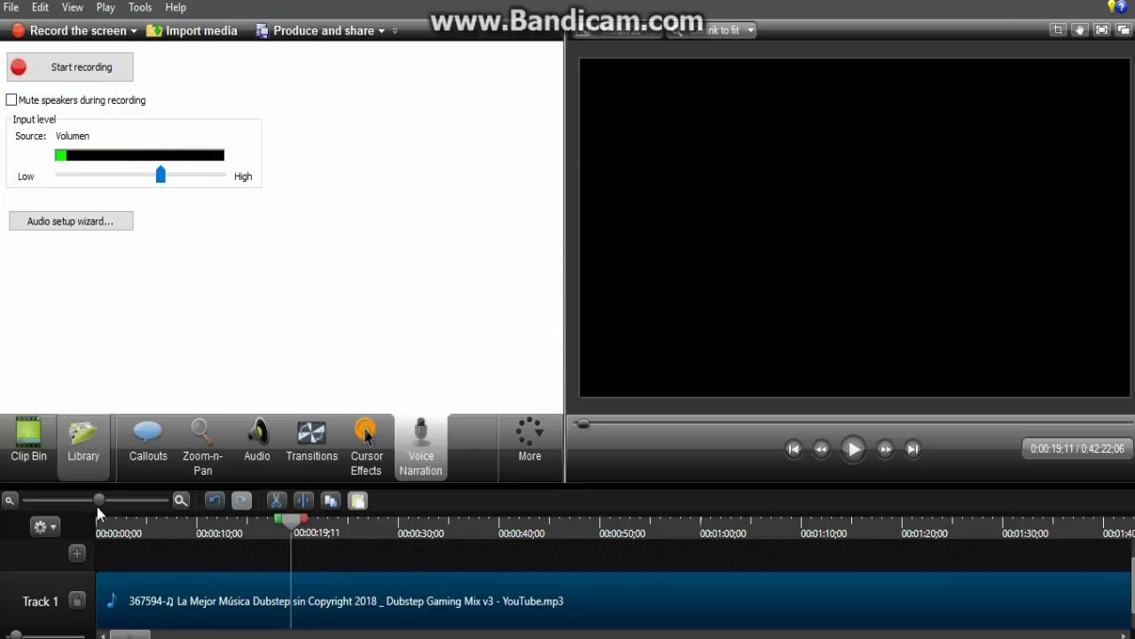
pyautogui.click(37, 456)
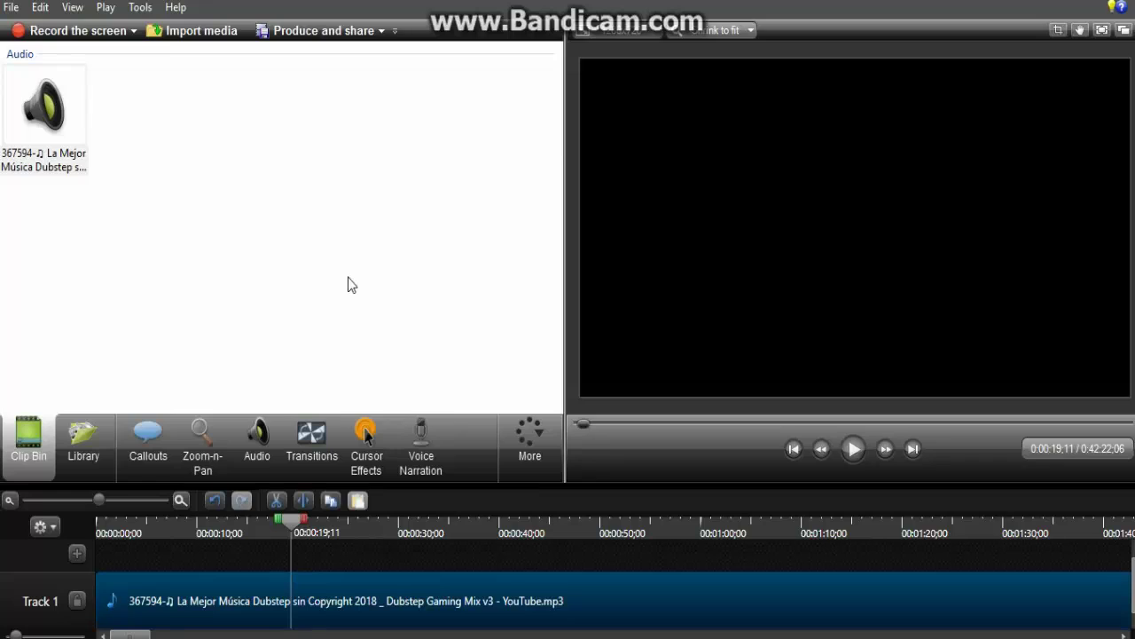